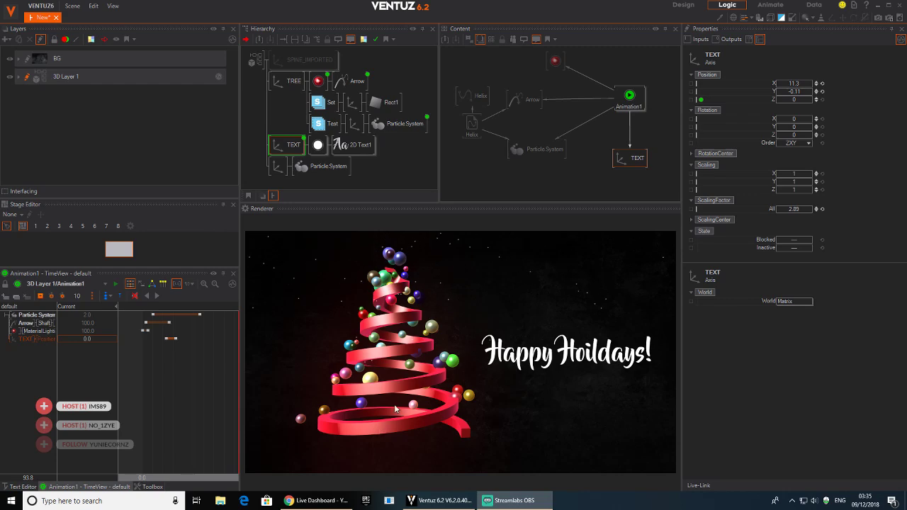
Rewind and play the Christmas tree animation, and move the playhead to frame 58.
drag(213, 397, 142, 392)
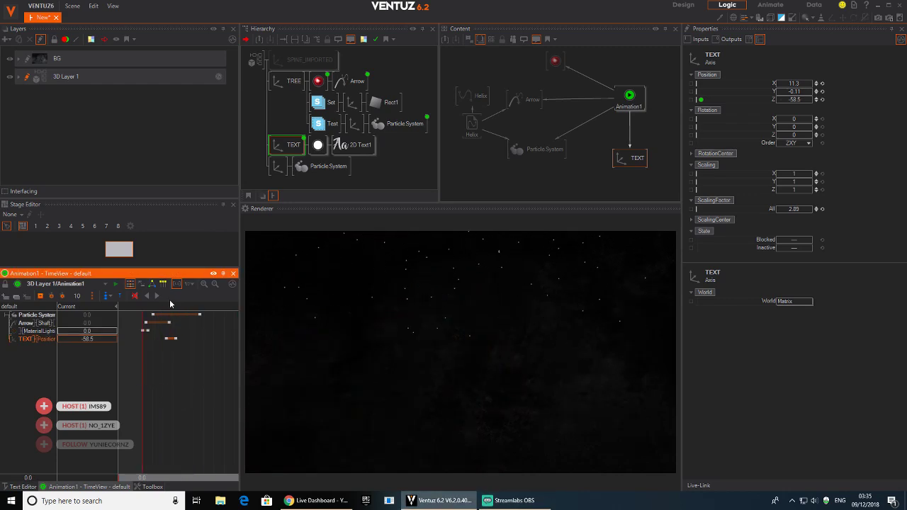
click(159, 296)
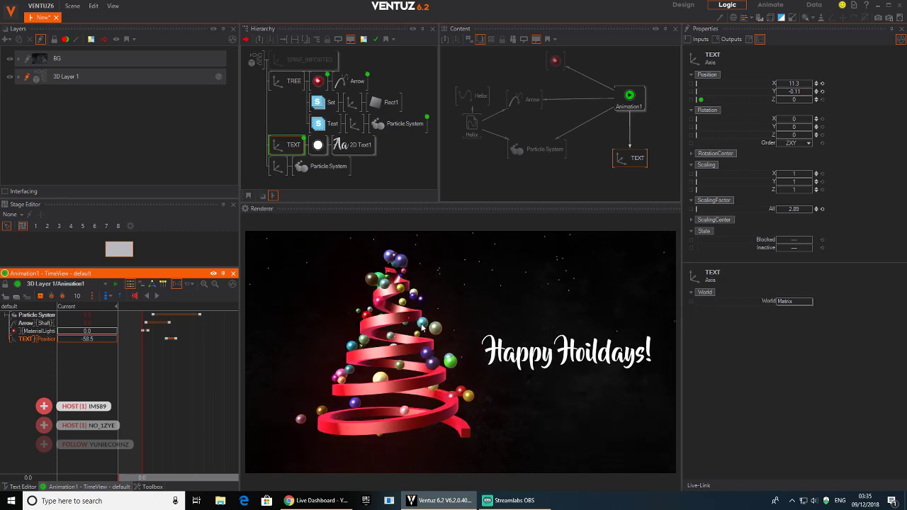
mouse_move(200, 409)
mouse_down()
mouse_move(153, 407)
mouse_move(202, 410)
mouse_up()
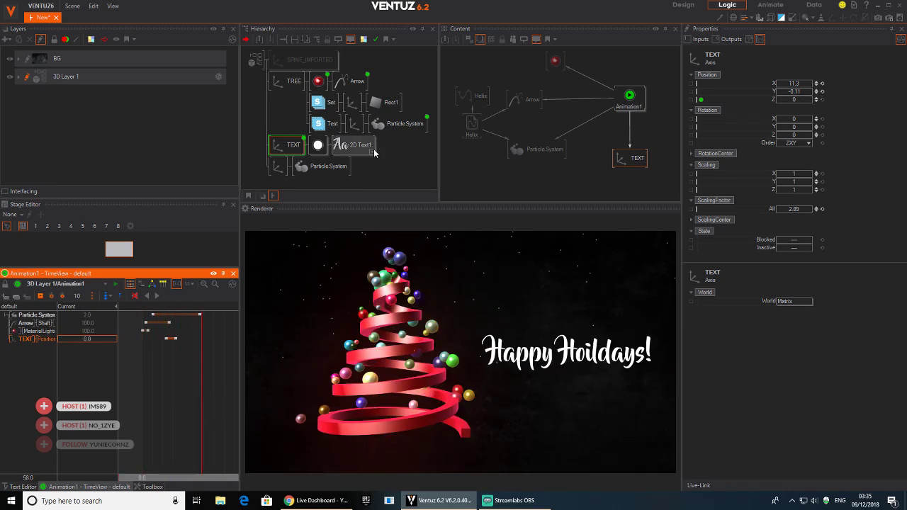
Examine the settings of the three Remap modules and the Force module in the tree's Particle System.
click(405, 122)
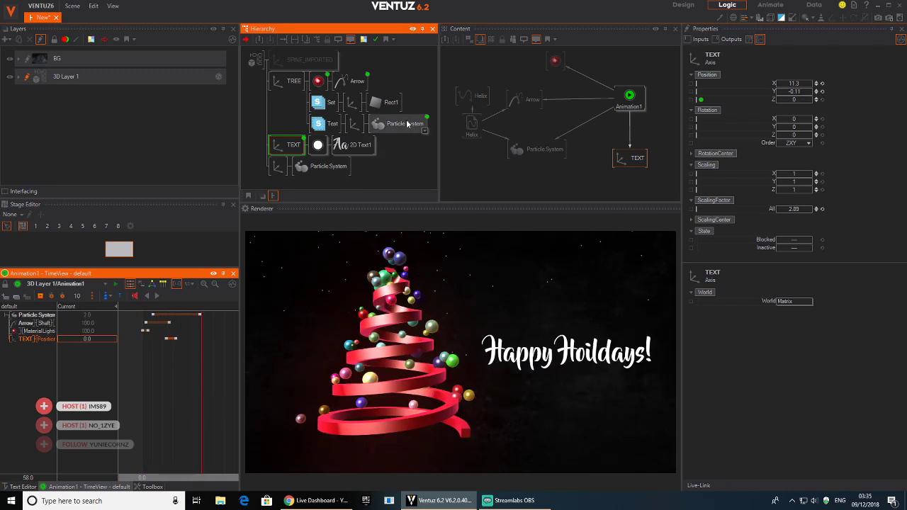
click(550, 162)
drag(550, 152, 545, 153)
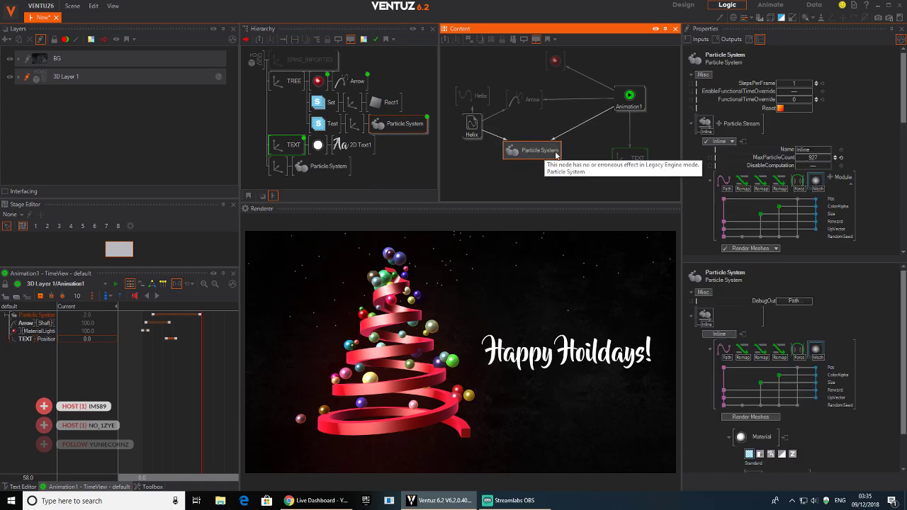
click(742, 186)
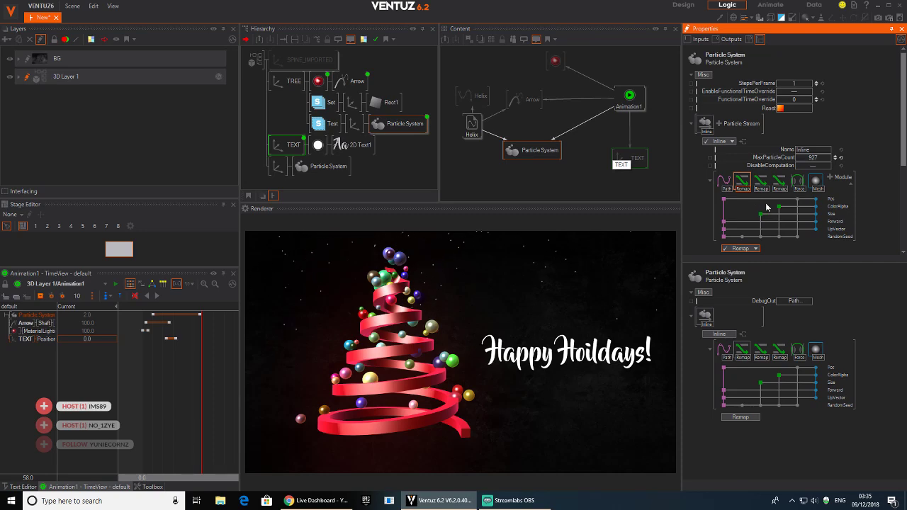
scroll(787, 212, down, 4)
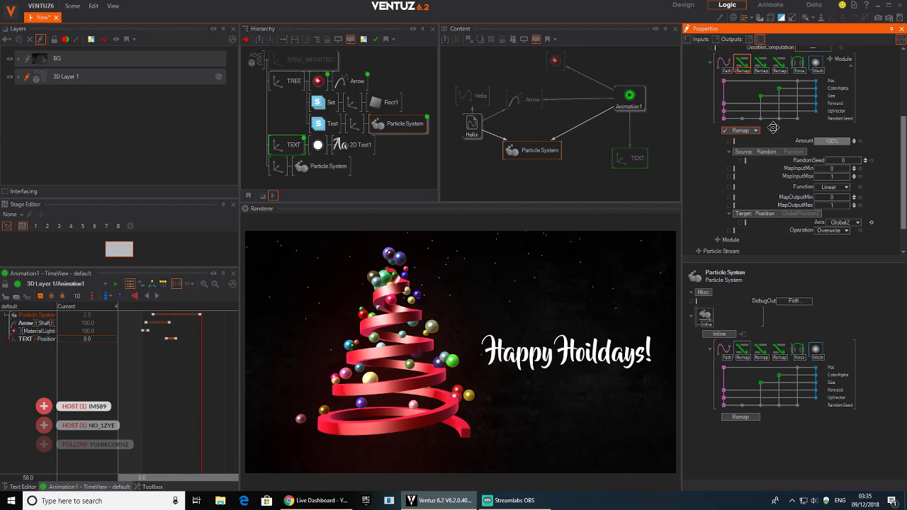
click(762, 66)
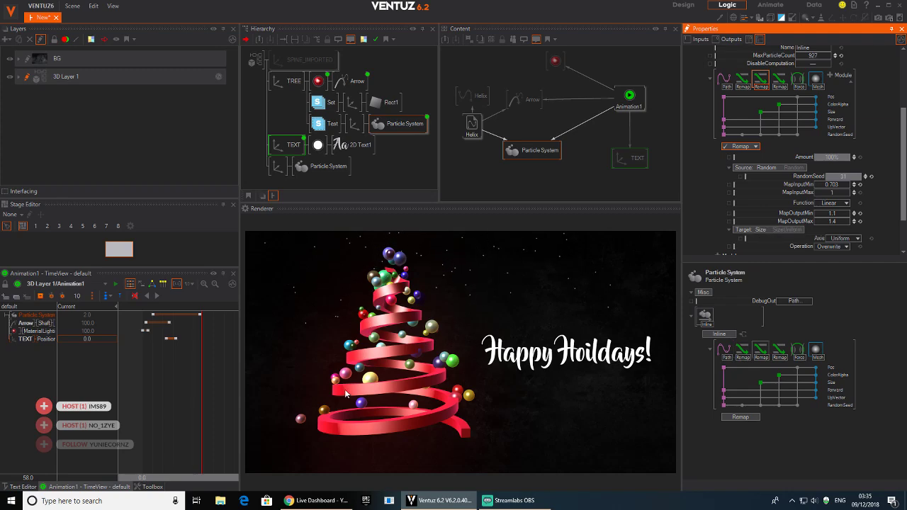
click(779, 81)
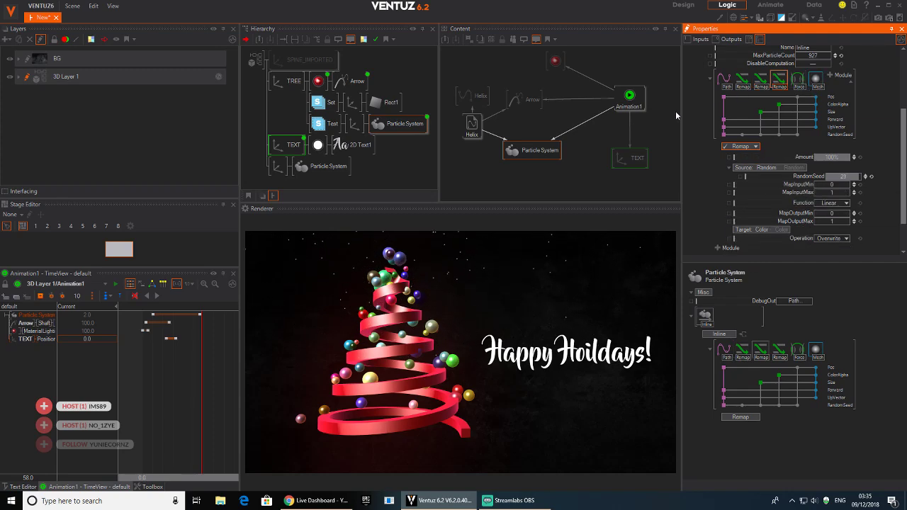
click(798, 80)
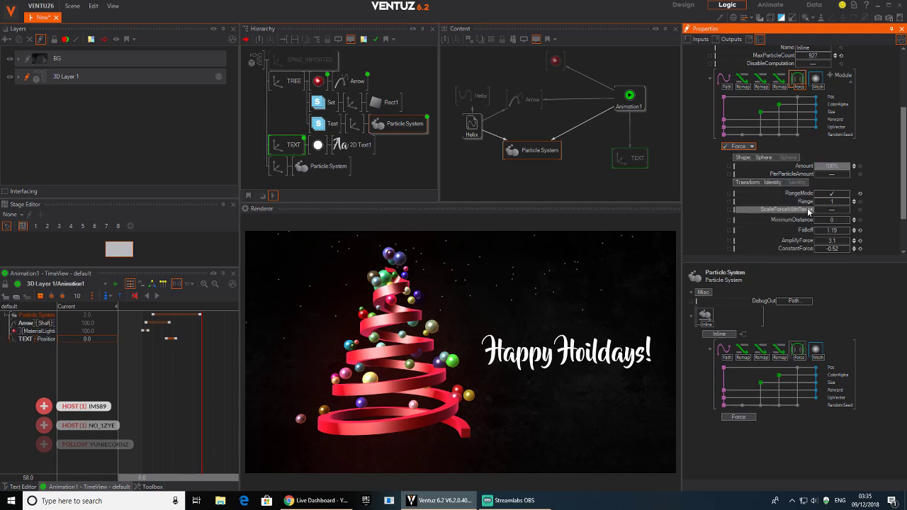
scroll(804, 213, down, 1)
scroll(805, 212, down, 1)
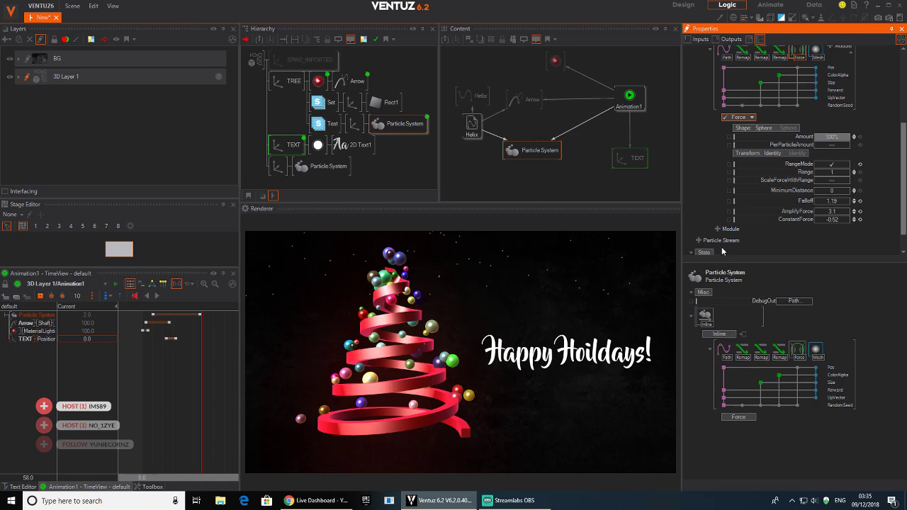
scroll(794, 178, up, 2)
Examine the Mesh module's sphere size, base color and Rim Lighting material stage in the tree's Particle System.
click(818, 84)
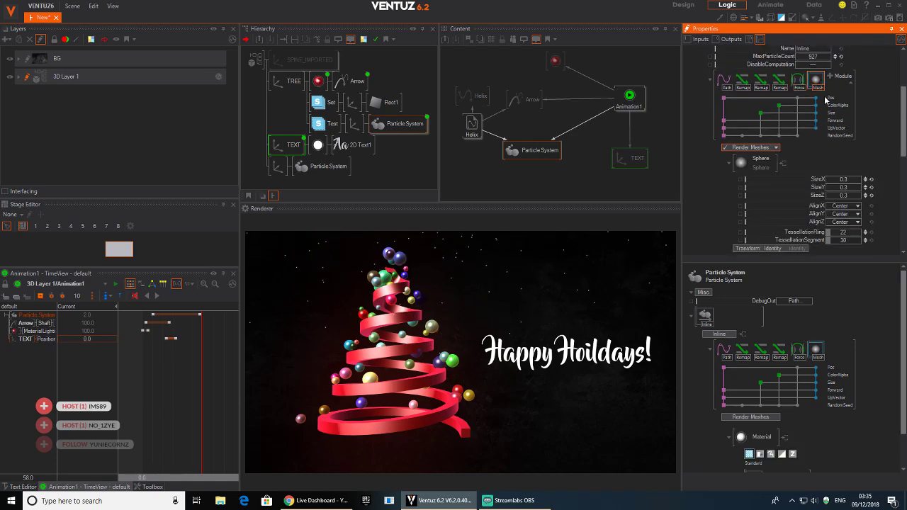
scroll(820, 220, down, 8)
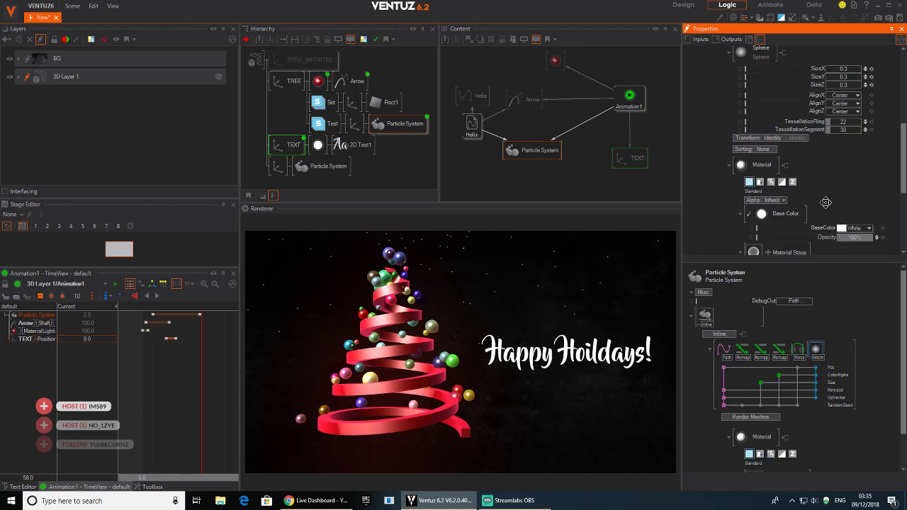
scroll(828, 211, down, 3)
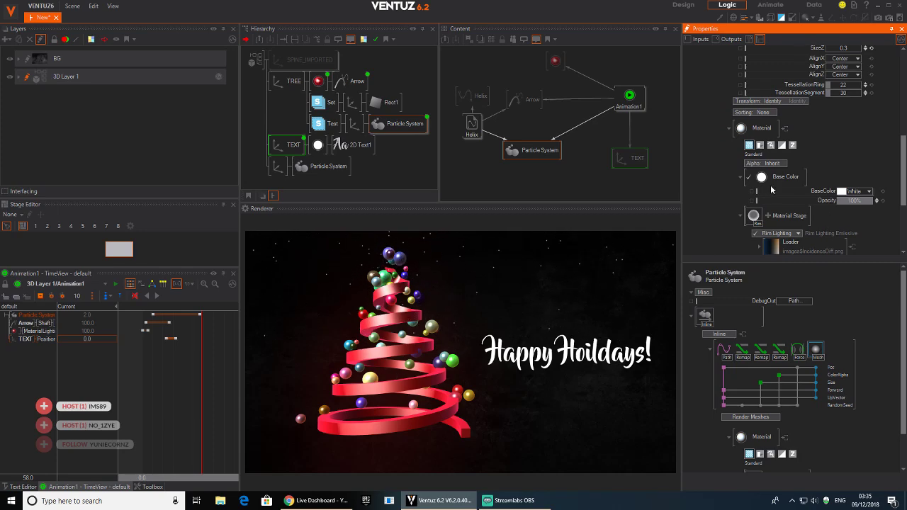
scroll(822, 216, down, 2)
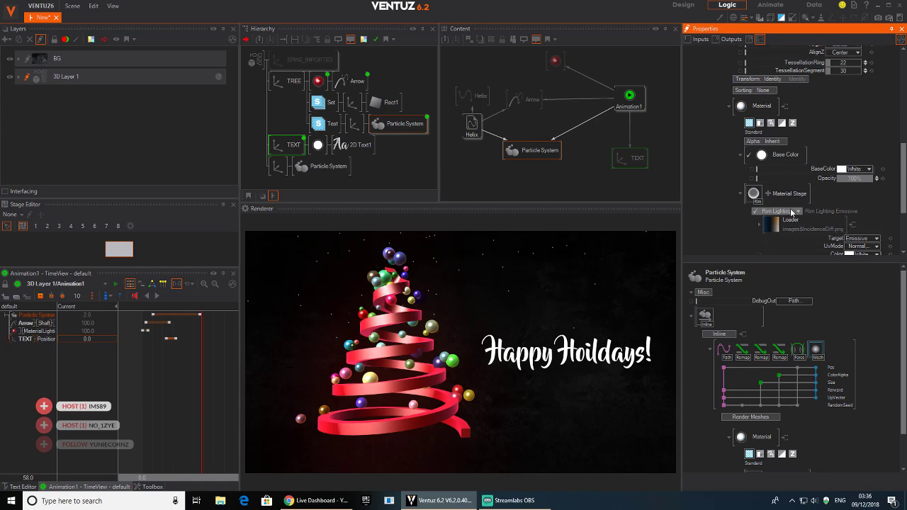
Try the Blue and Cel rim lighting presets on the ornament spheres' material.
click(792, 212)
mouse_move(755, 318)
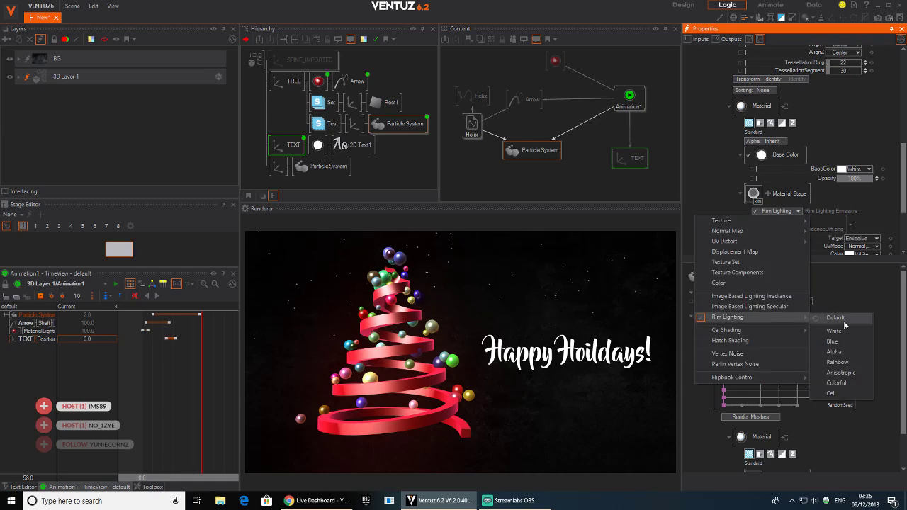
click(840, 343)
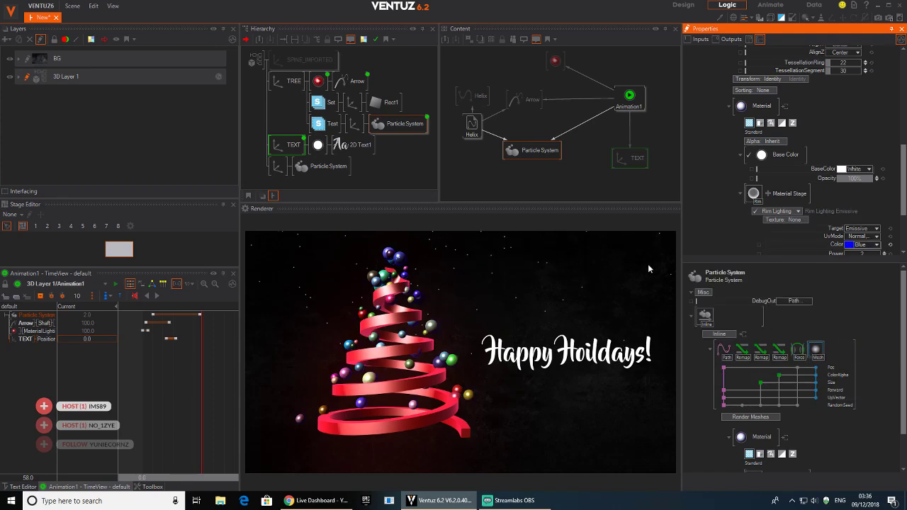
click(798, 211)
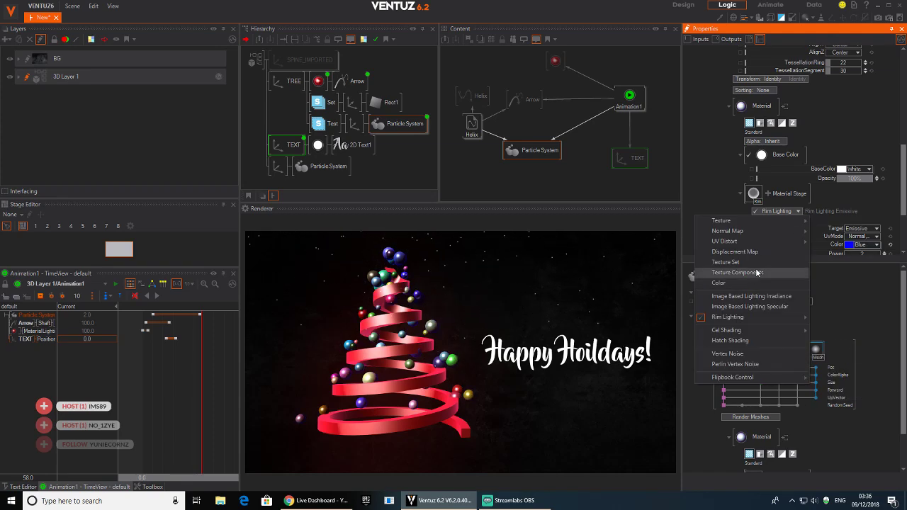
mouse_move(761, 319)
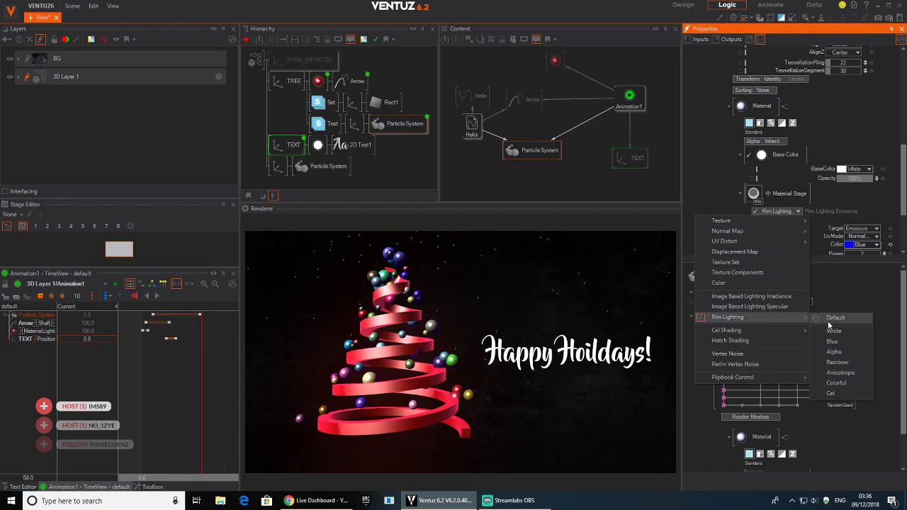
click(837, 392)
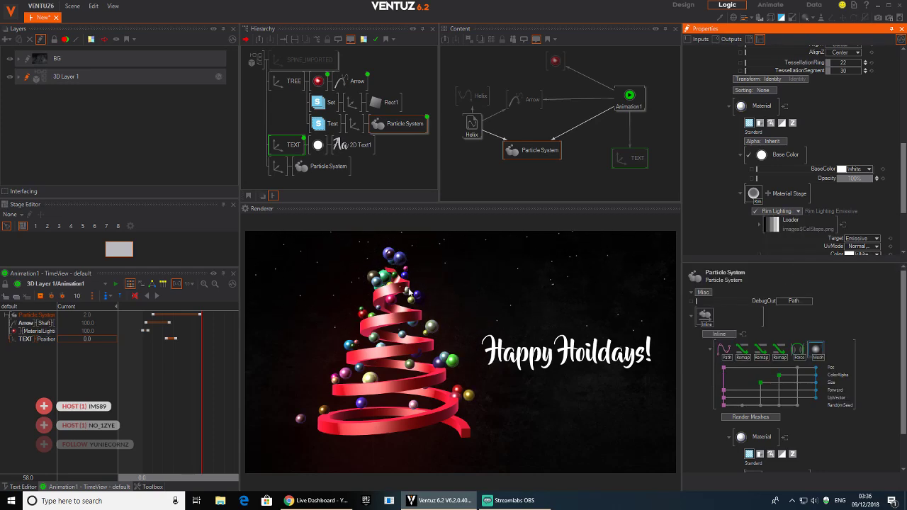
Apply the Colorful rim lighting preset to the ornament spheres' material.
scroll(864, 242, down, 3)
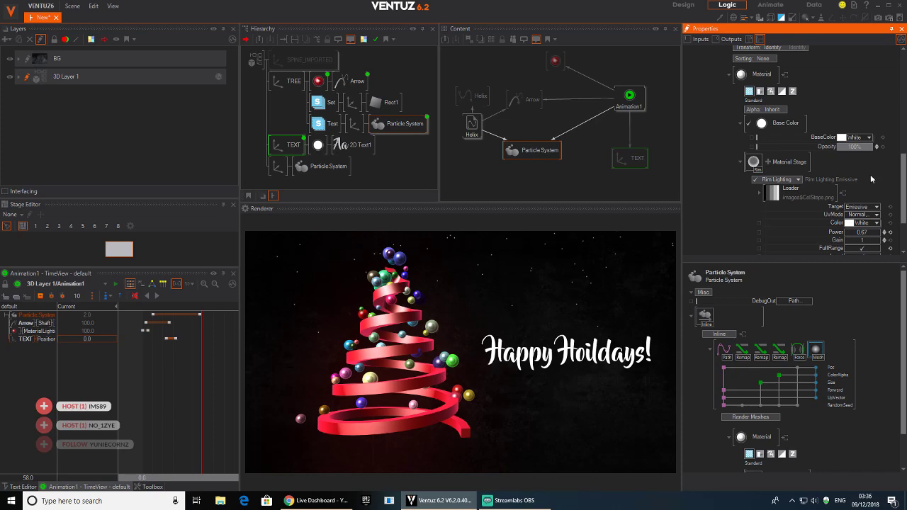
click(780, 180)
mouse_move(765, 289)
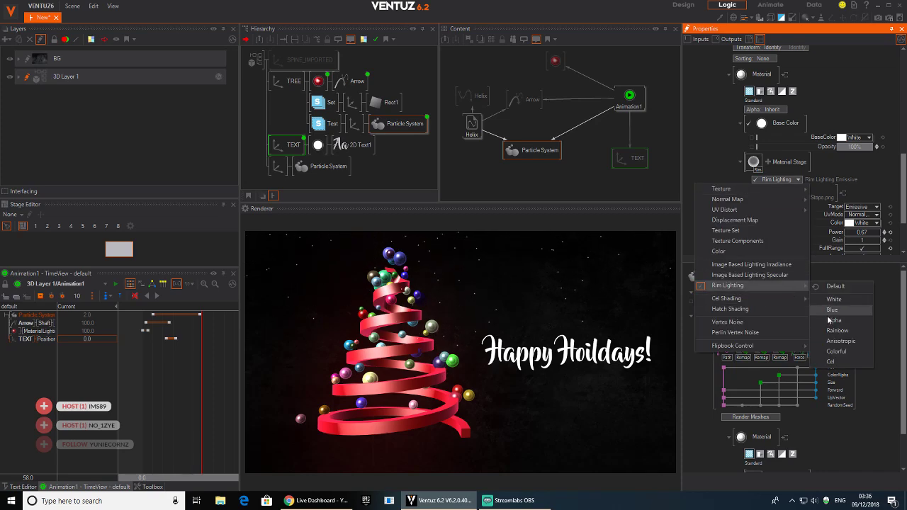
click(839, 358)
Set the ornaments' rim lighting Gain to 1.33 and Power to 0.39.
scroll(878, 220, down, 1)
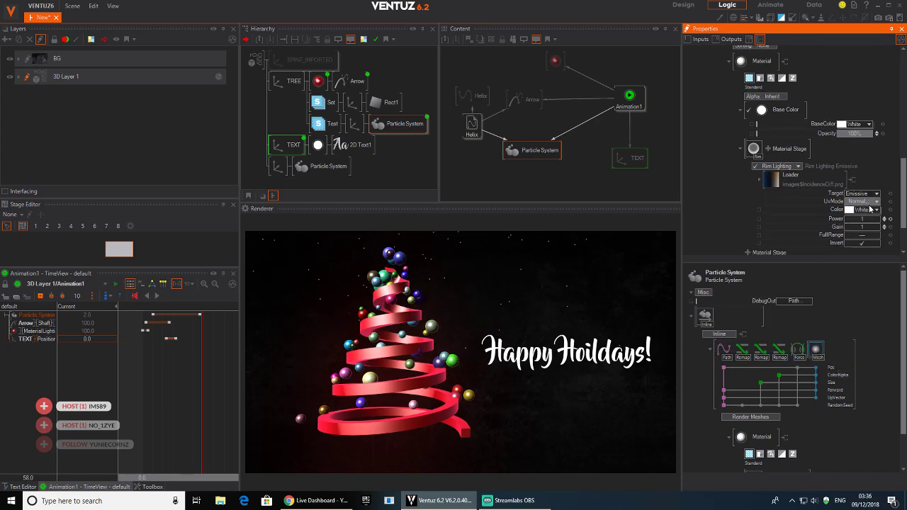
mouse_move(859, 229)
mouse_down()
mouse_move(876, 228)
mouse_move(859, 230)
mouse_up()
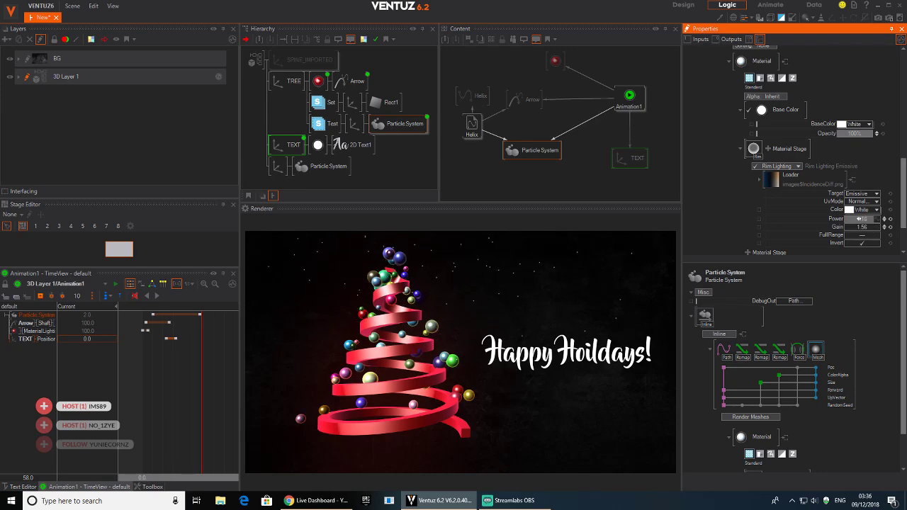
drag(859, 219, 868, 219)
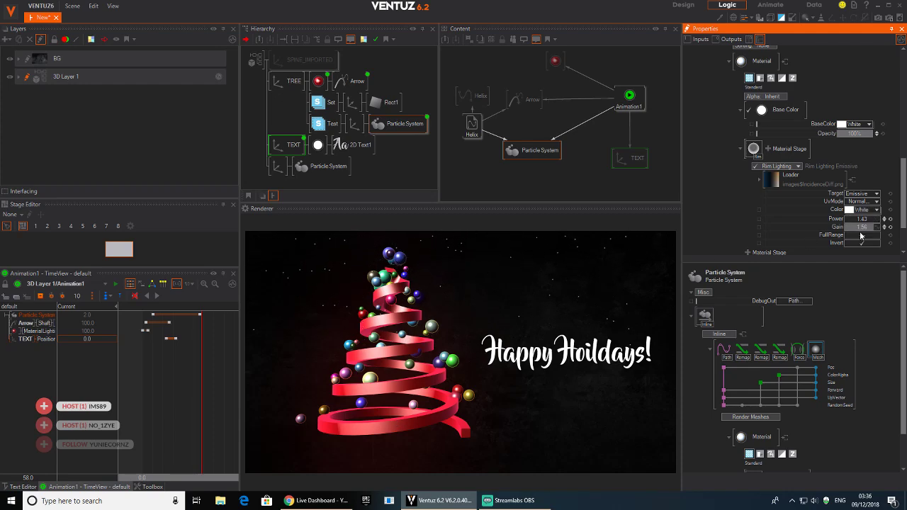
drag(846, 226, 872, 227)
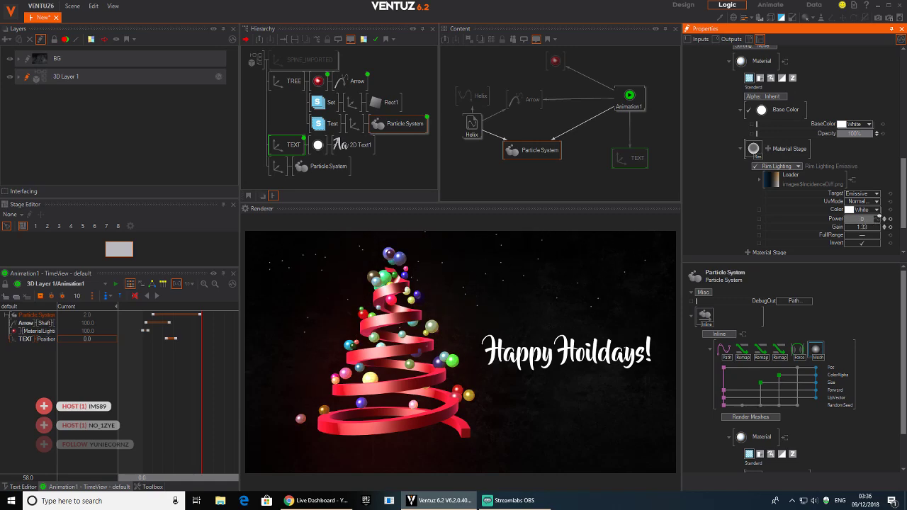
drag(848, 219, 866, 217)
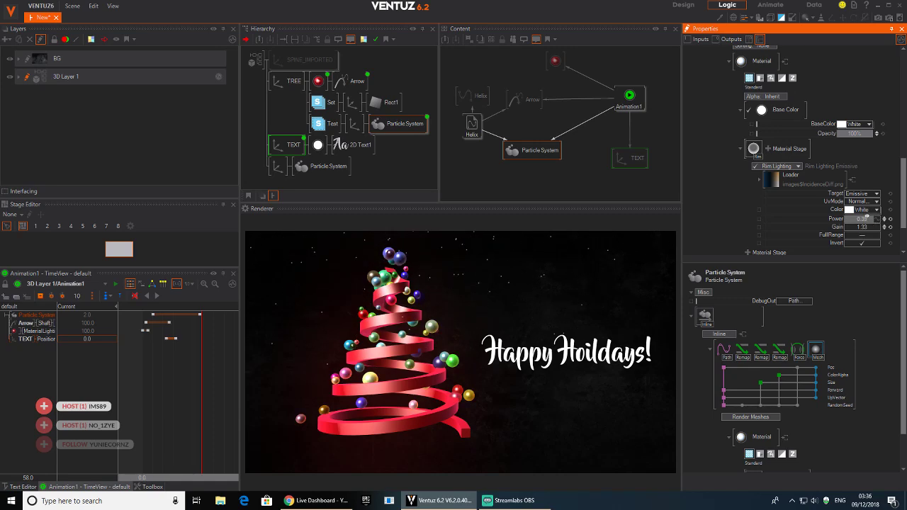
Rewind the animation to frame 0 and play it to review the ornaments' rim lighting.
drag(196, 427, 142, 426)
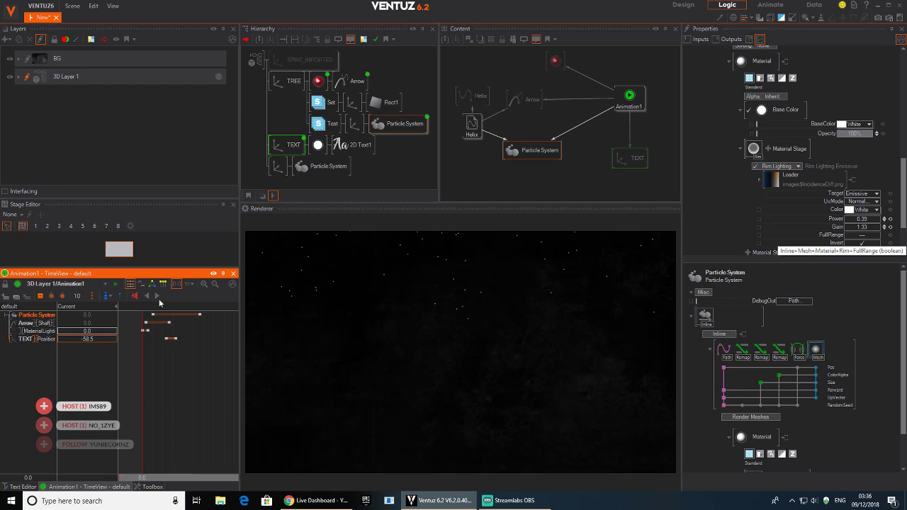
click(158, 298)
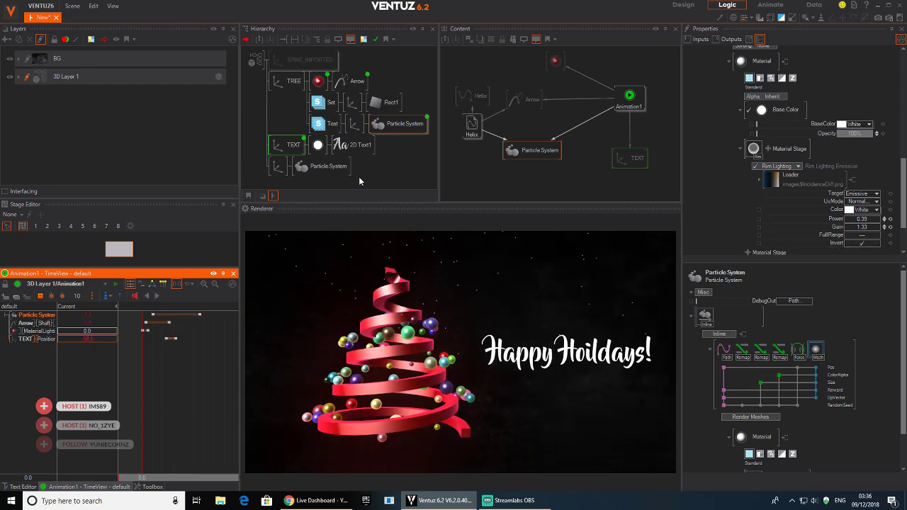
Inspect the stencil Test and Set nodes, and toggle Layer1 of the Set node off and back on.
click(327, 124)
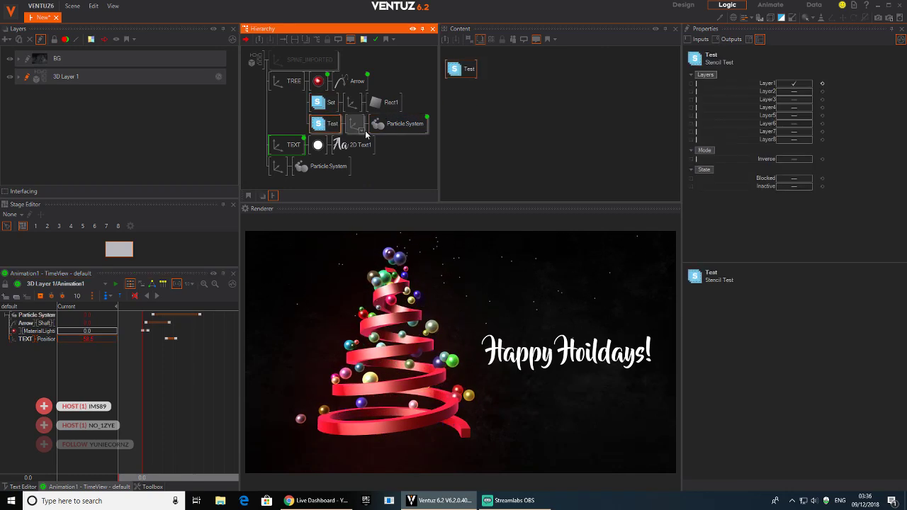
click(327, 102)
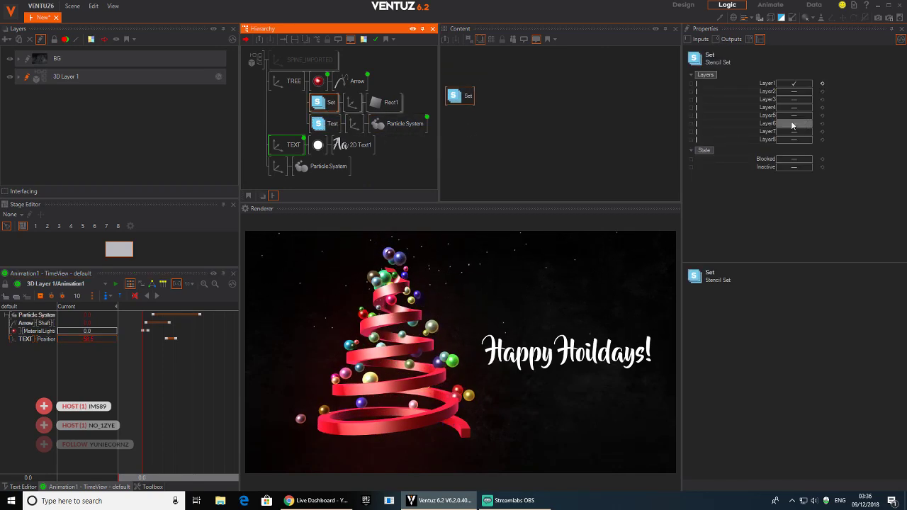
click(795, 84)
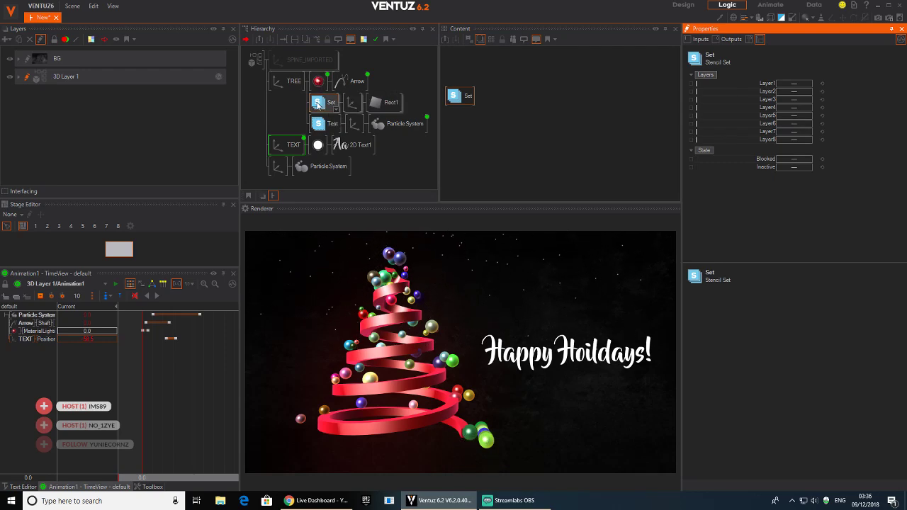
click(793, 84)
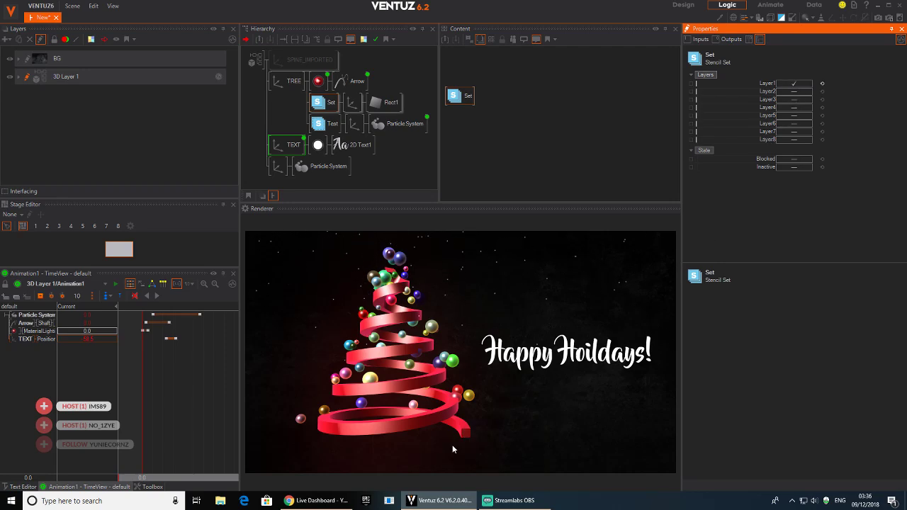
Set the snow particle system's Directional Gravity GravityY to 0.547 and replay the animation from frame 0.
click(143, 407)
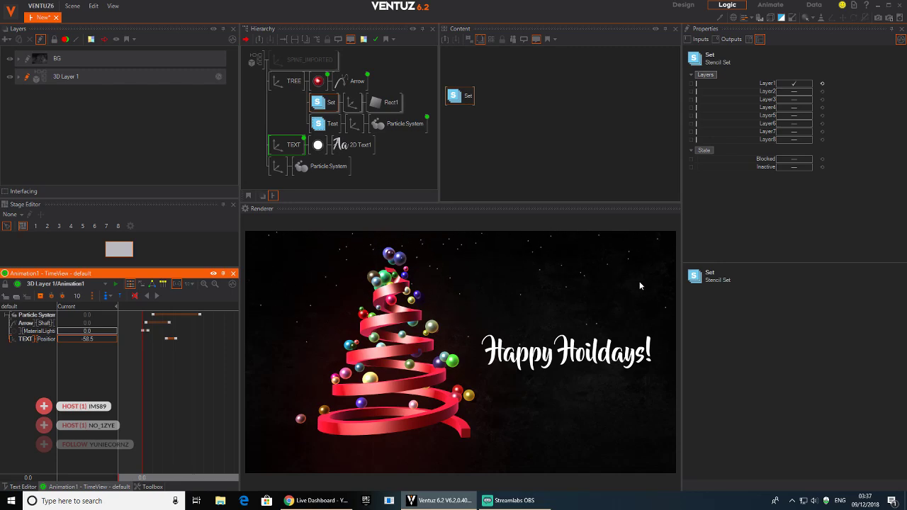
click(289, 95)
click(308, 177)
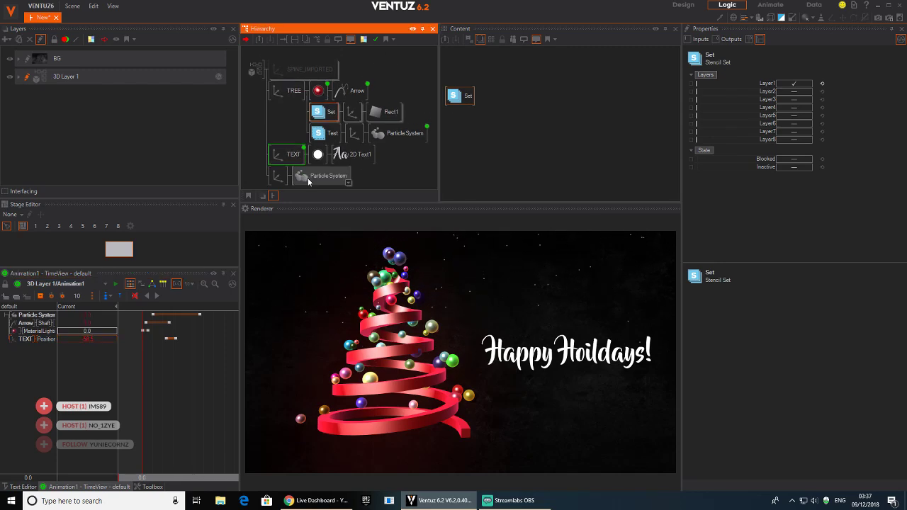
click(502, 73)
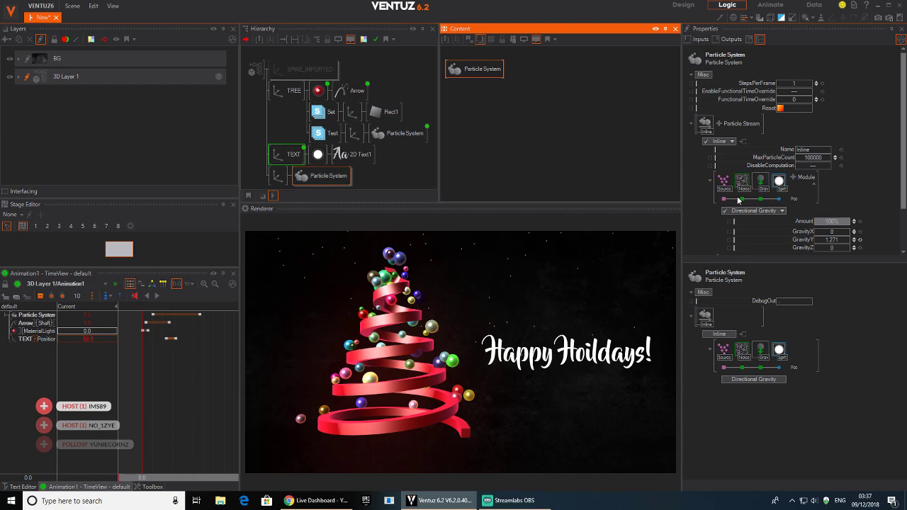
scroll(829, 212, down, 2)
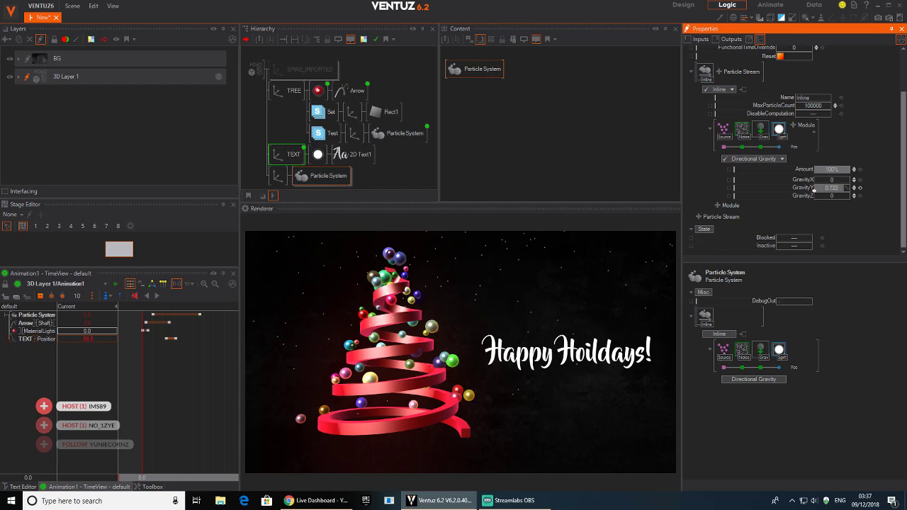
drag(815, 190, 812, 190)
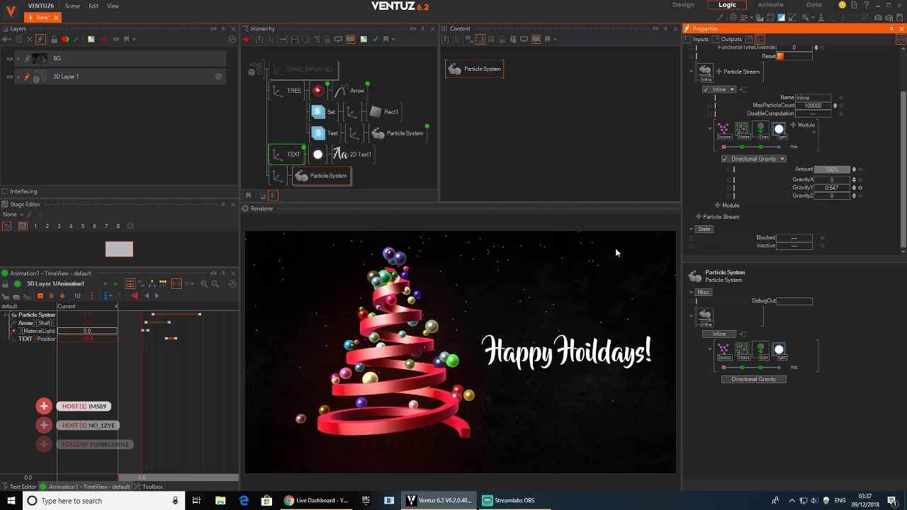
click(220, 383)
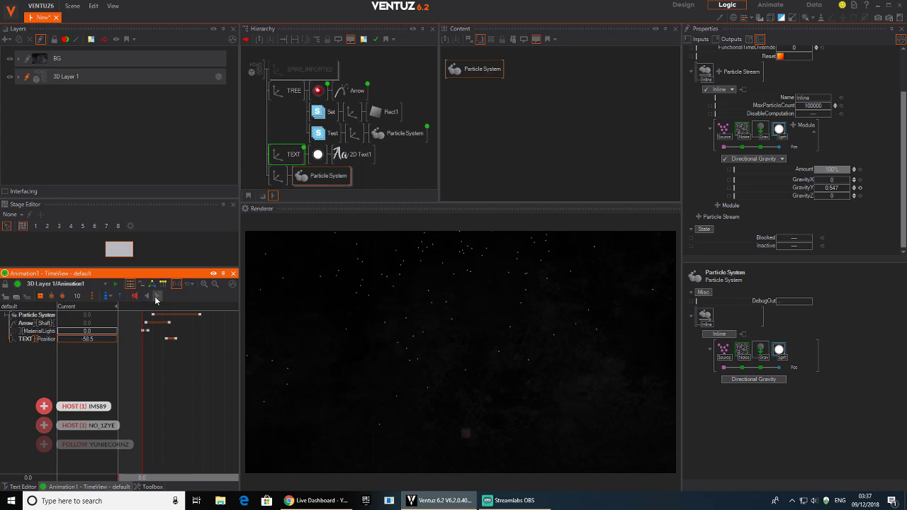
click(157, 297)
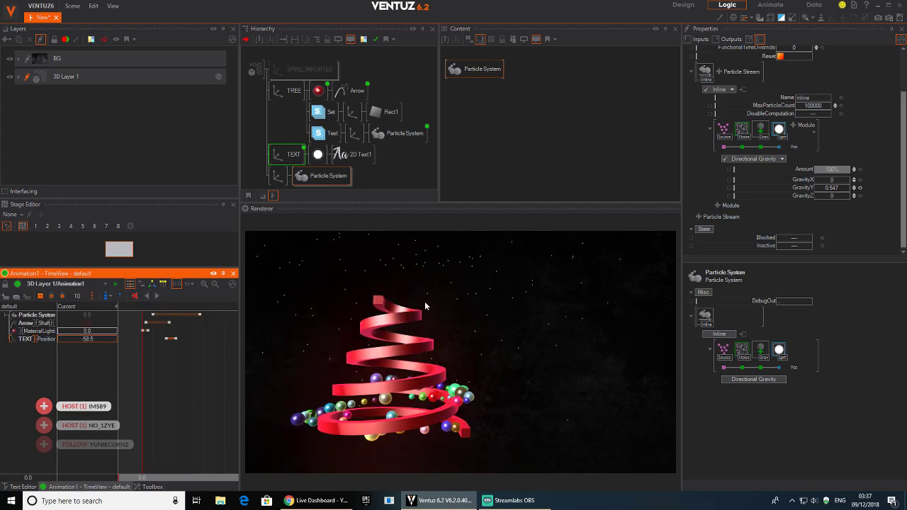
Inspect the Arrow node's links to the helix path and animation, along with its tube profile and shaft length properties.
click(347, 90)
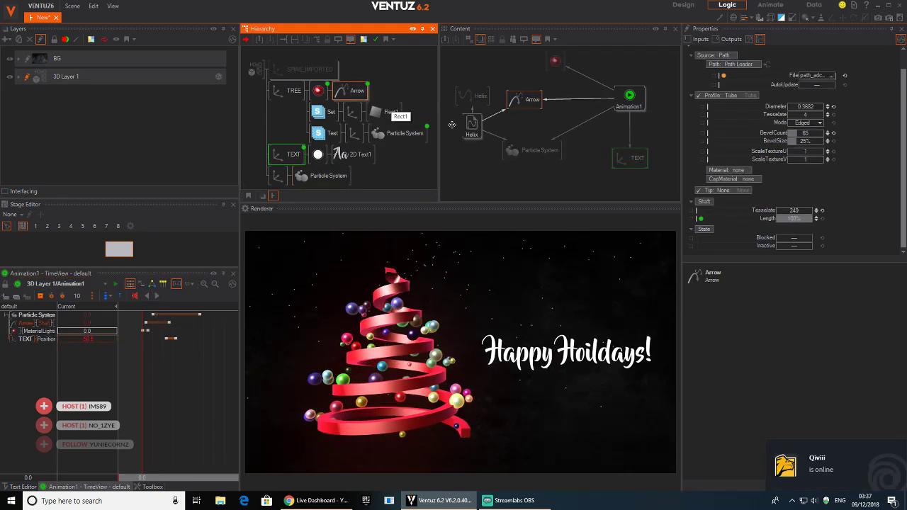
drag(525, 99, 522, 95)
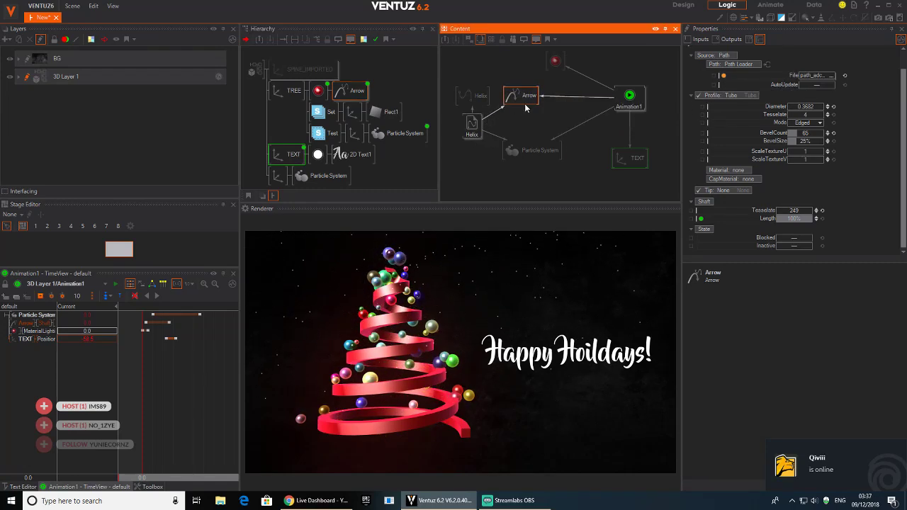
mouse_move(525, 101)
mouse_down()
mouse_move(538, 102)
mouse_move(527, 104)
mouse_up()
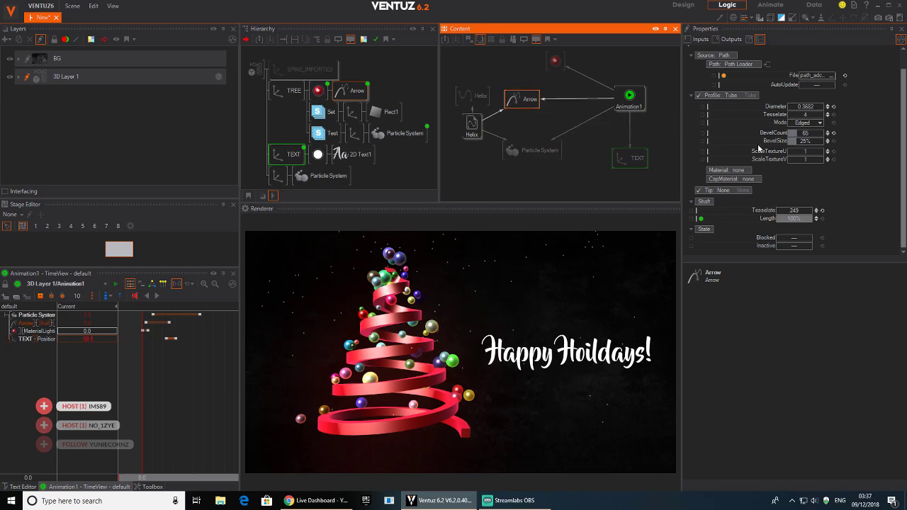
click(851, 185)
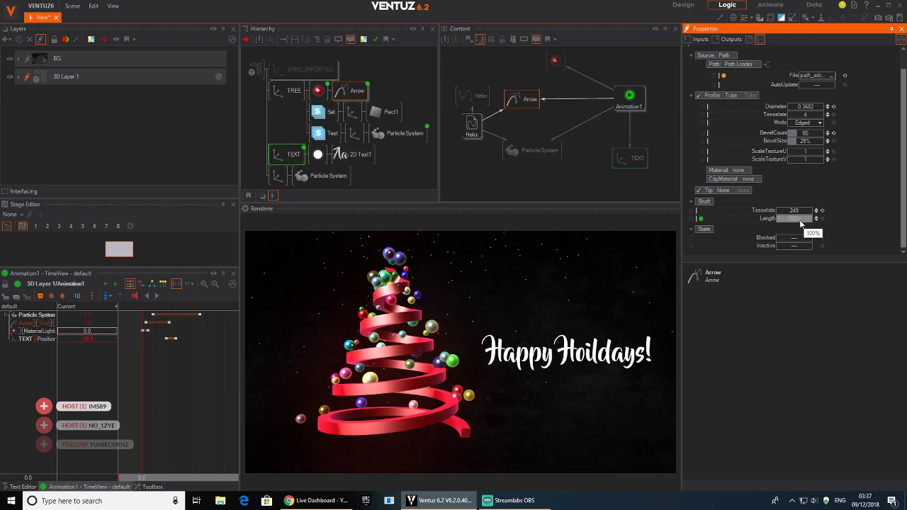
Set the tree material's Rim Lighting color to bright green, RGB 40, 254, 58.
drag(555, 61, 573, 66)
scroll(871, 198, down, 1)
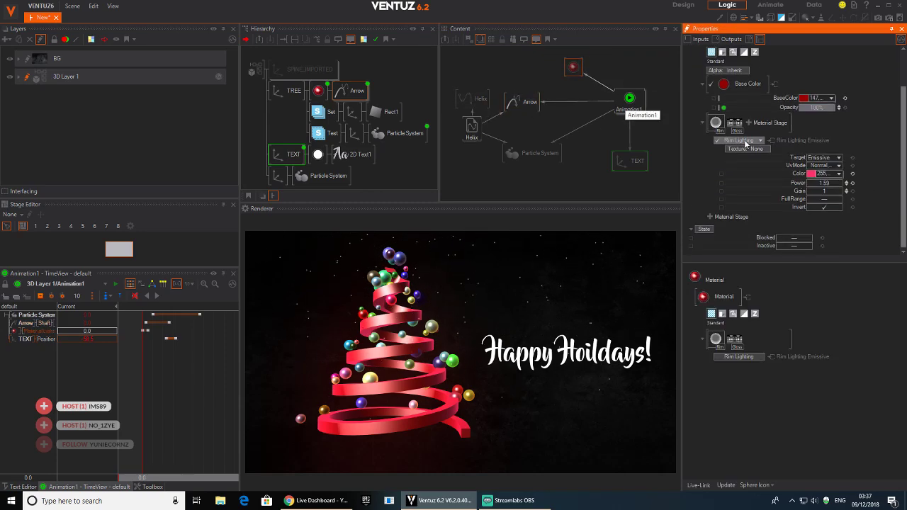
click(838, 175)
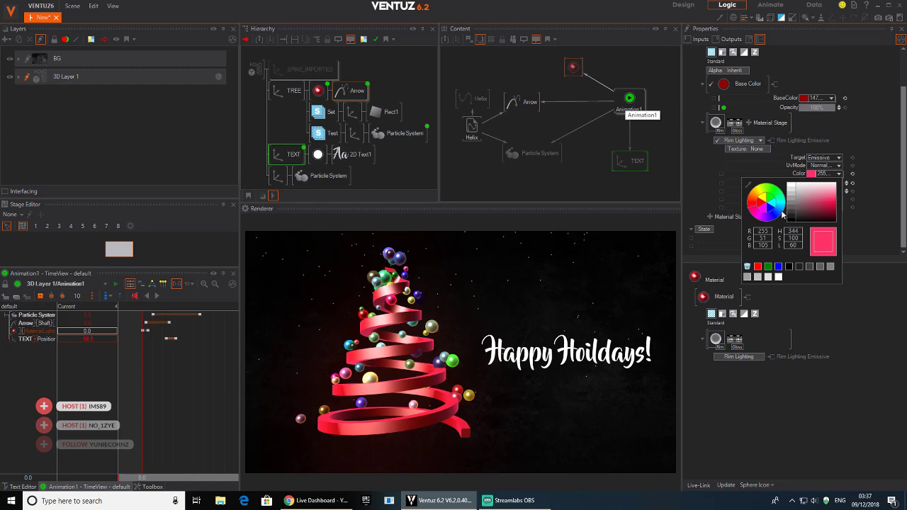
drag(779, 214, 856, 203)
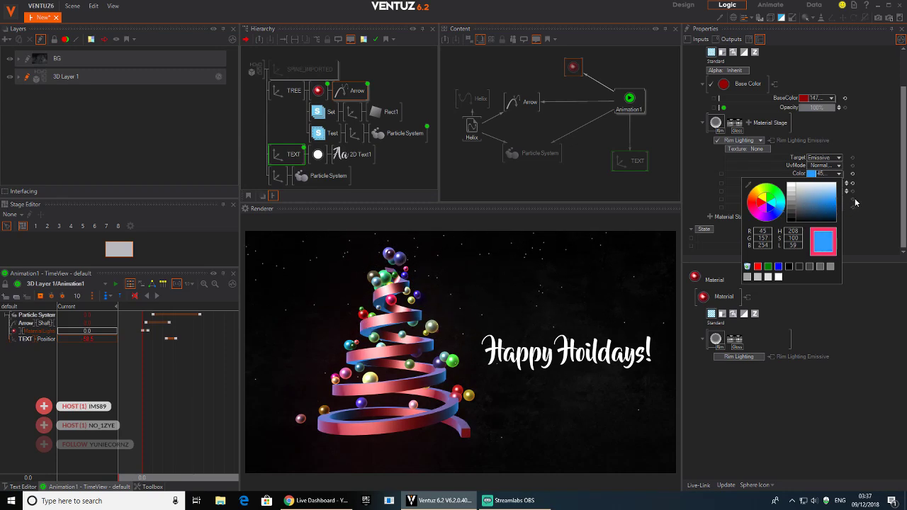
drag(779, 214, 779, 190)
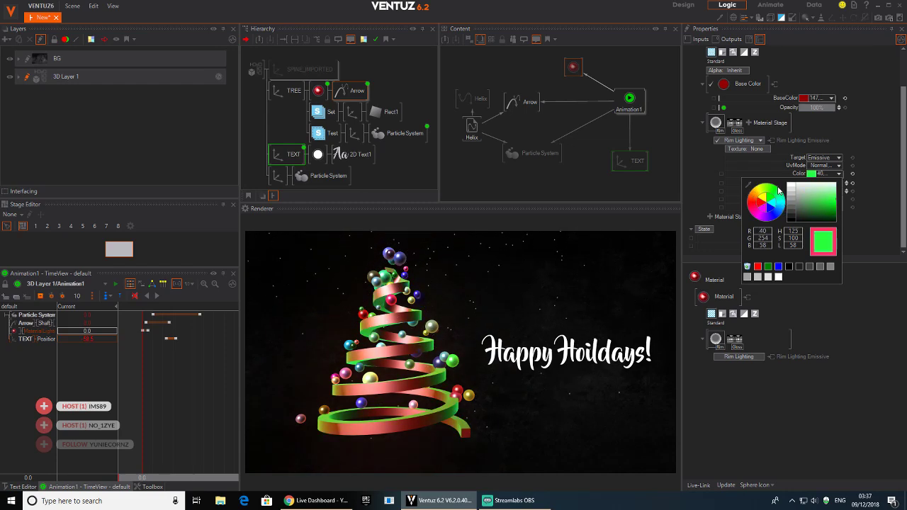
Set the tree material's BaseColor to dark green, RGB 0, 91, 12, and replay the animation from frame 0.
click(832, 98)
click(770, 118)
drag(823, 132, 899, 143)
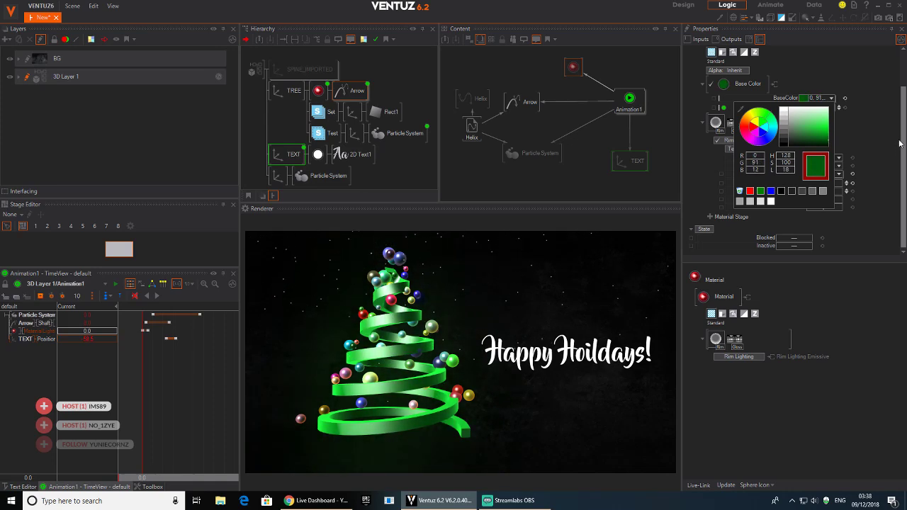
click(901, 143)
click(148, 389)
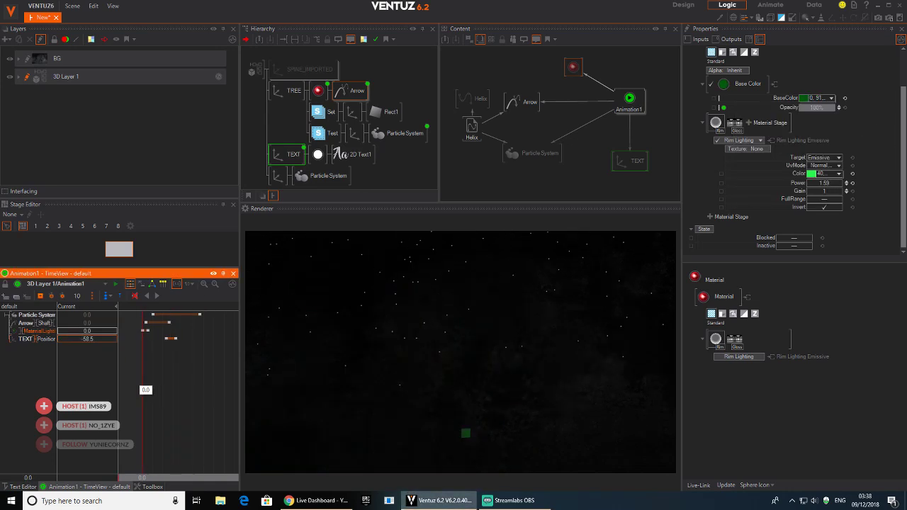
click(158, 296)
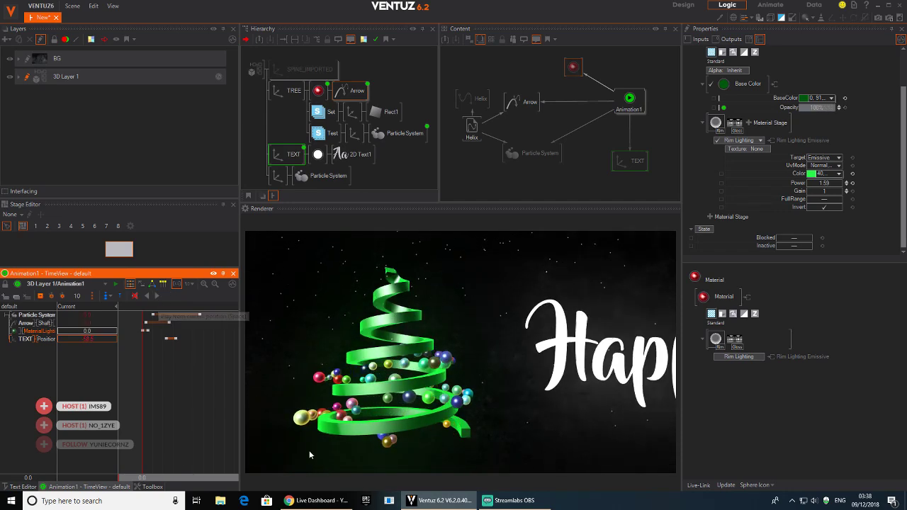
Show the Glare effect settings of 3D Layer 1 and enlarge the Renderer area by resizing the neighbouring panels.
click(271, 43)
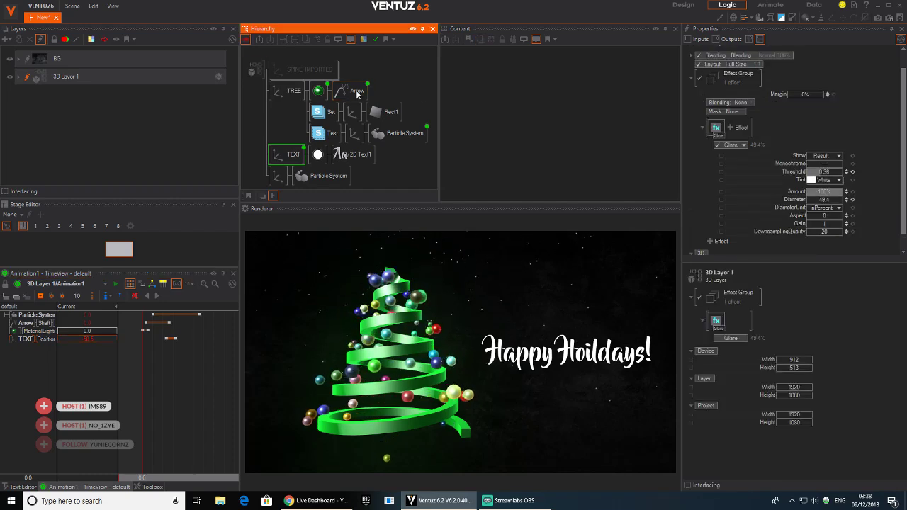
click(718, 130)
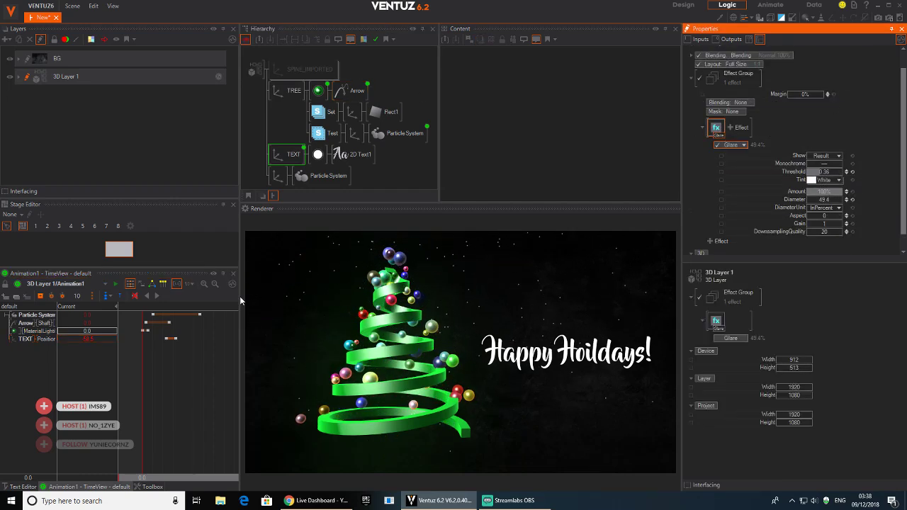
drag(240, 273, 158, 273)
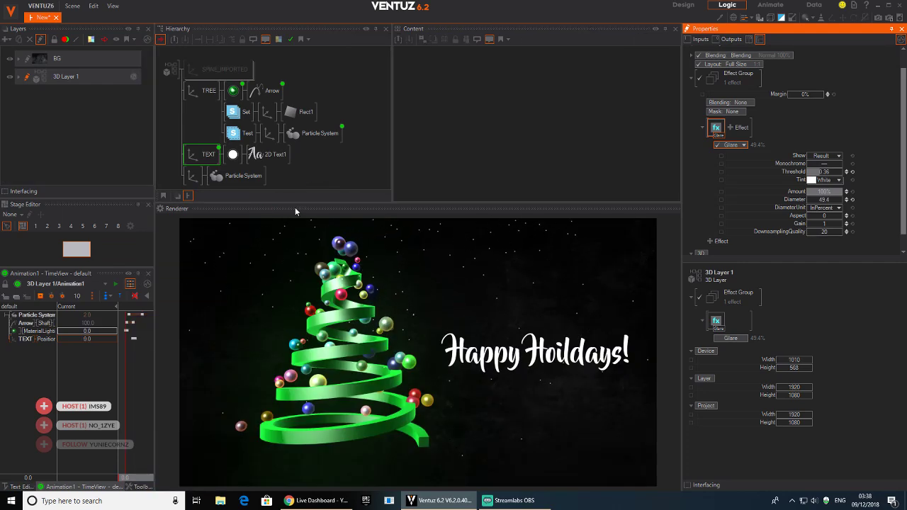
drag(295, 207, 289, 171)
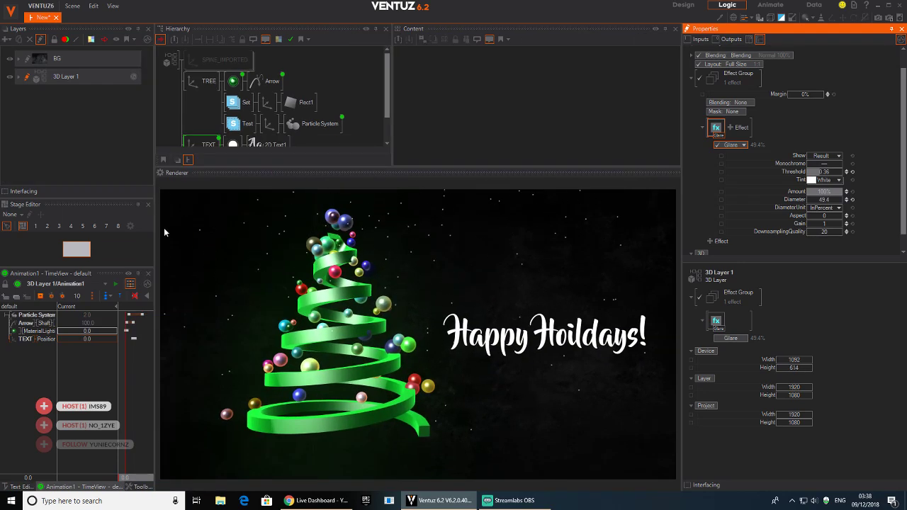
drag(154, 225, 210, 224)
Add one animation state at frame 0 and a second state at frame 56.
click(138, 358)
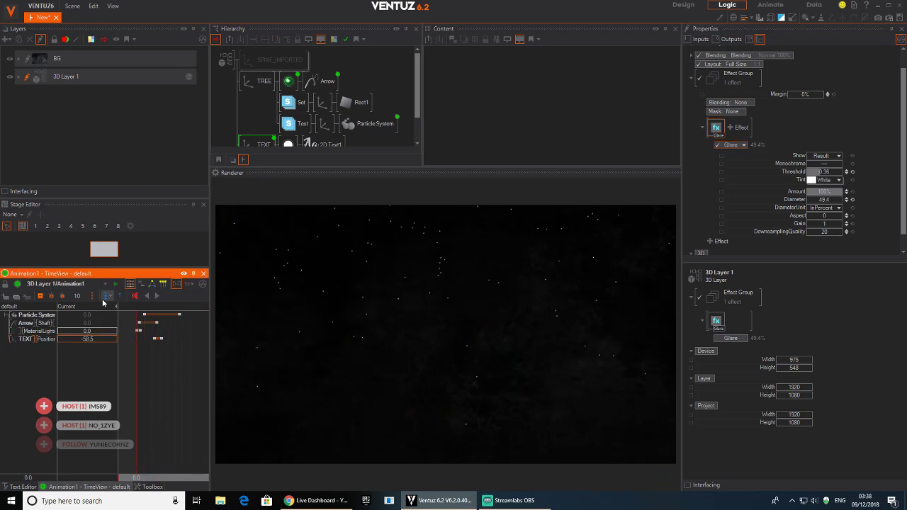
click(107, 297)
click(125, 308)
drag(169, 387, 180, 389)
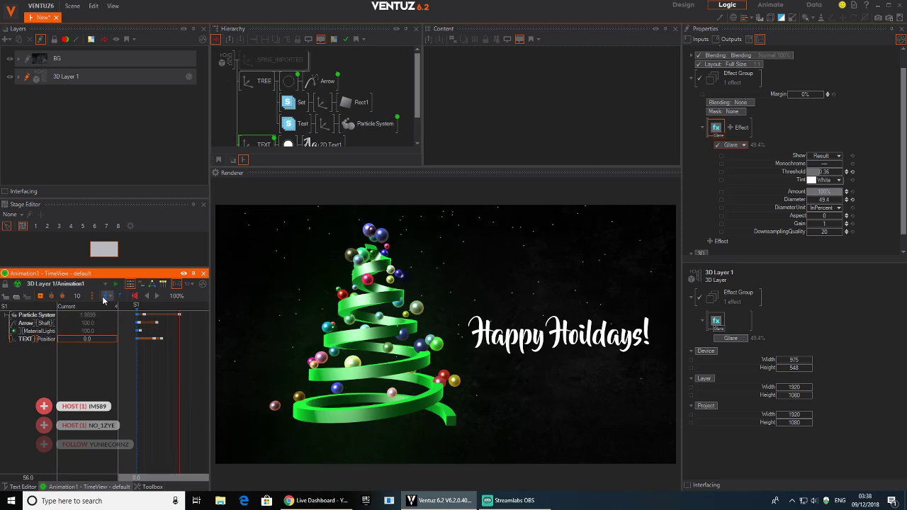
click(105, 297)
click(136, 309)
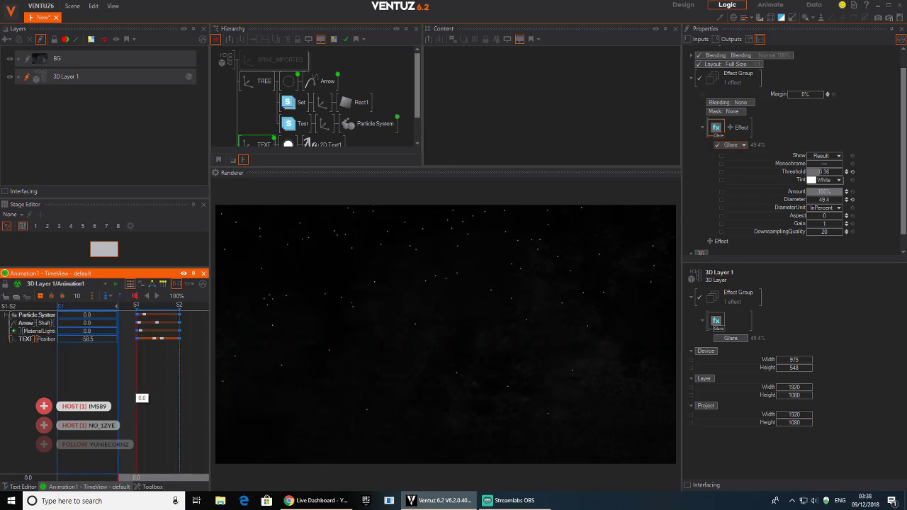
Rename the Animation1 node XMAS and reposition it centrally among its linked nodes in the Content graph.
click(258, 143)
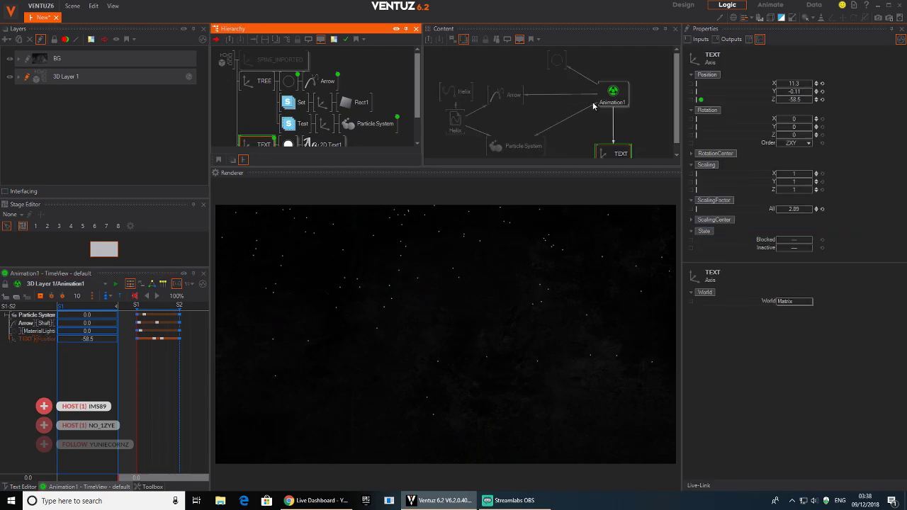
click(614, 101)
click(614, 102)
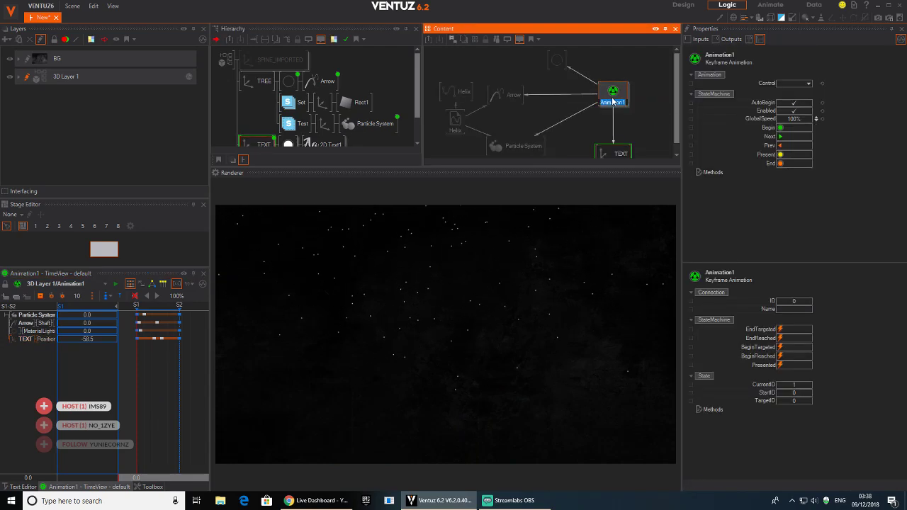
text(x)
key(Return)
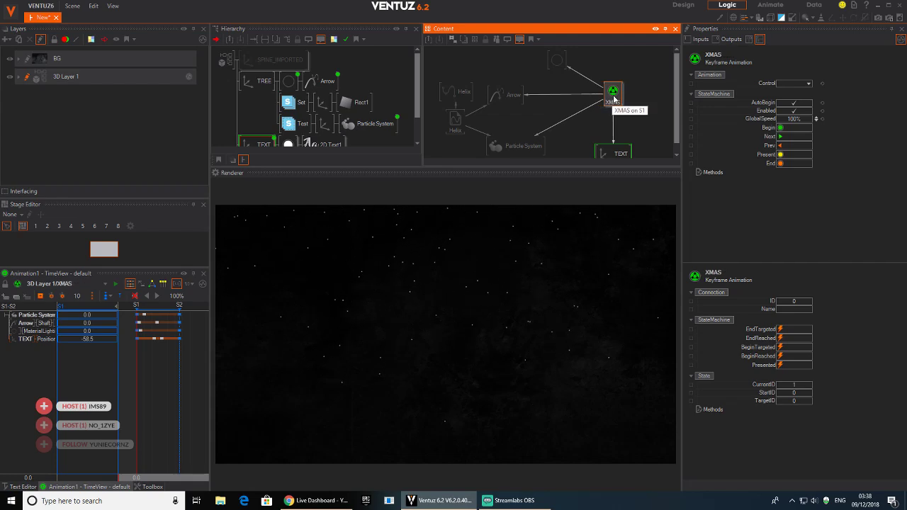
drag(613, 95, 559, 111)
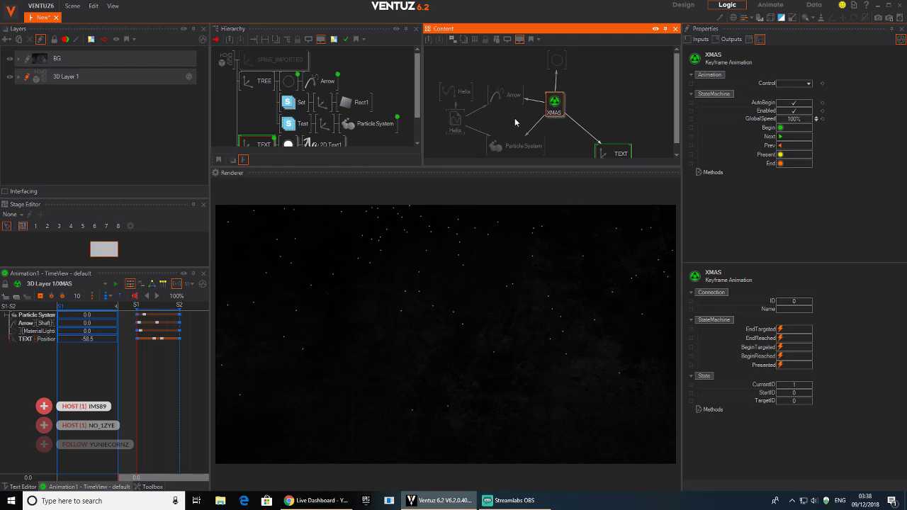
Rewind the XMAS animation to frame 0 and play it from the first state to the second.
drag(183, 363, 136, 364)
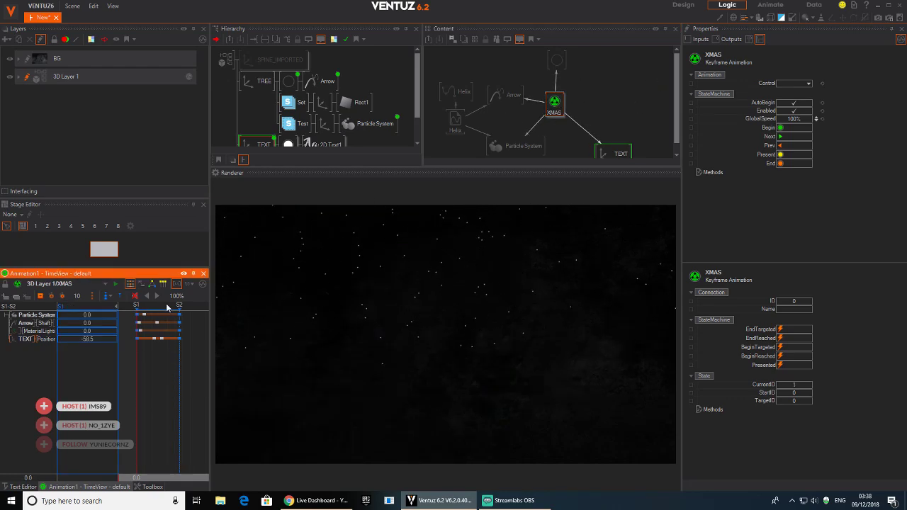
click(157, 300)
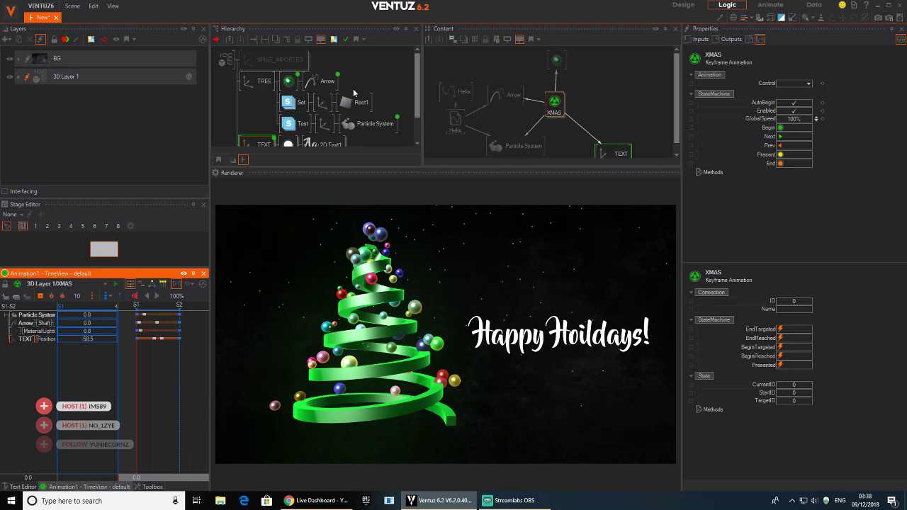
Rename the 2D Text1 node TITLE and rewind the animation to frame 0.
scroll(354, 93, down, 2)
click(304, 133)
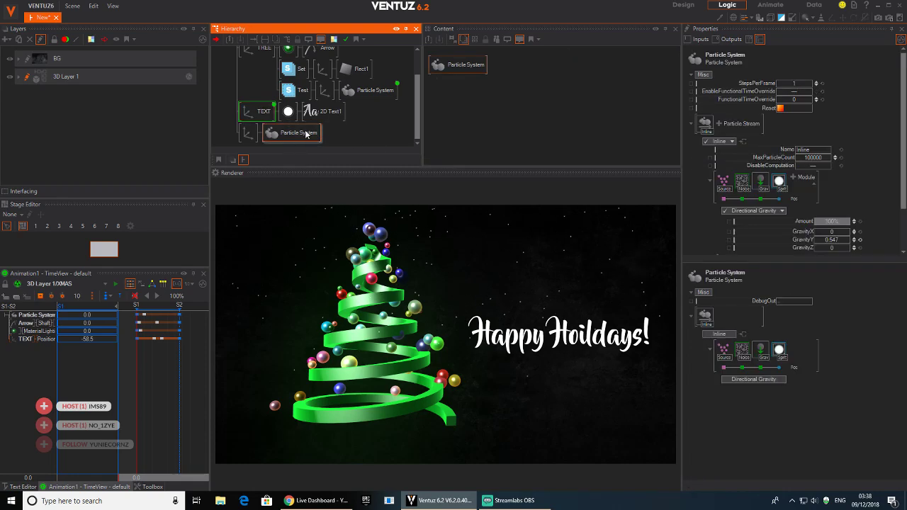
double_click(327, 112)
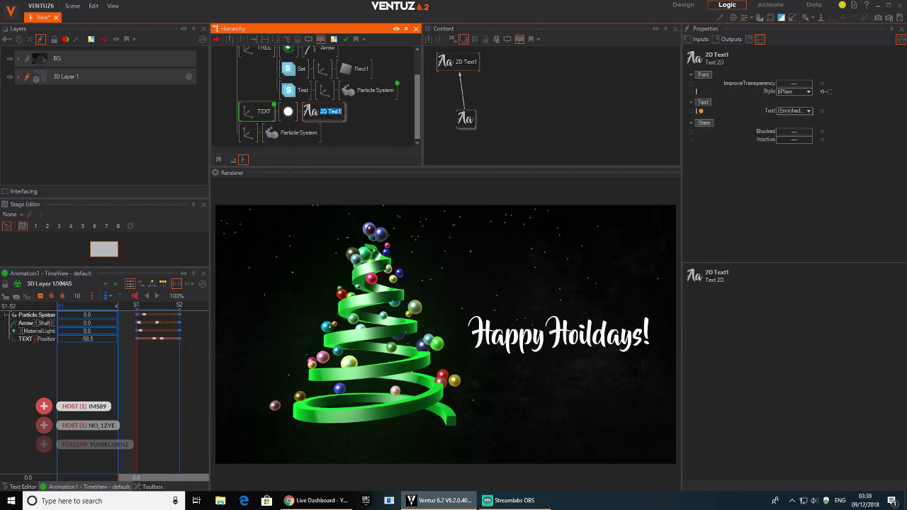
text(TITLE)
key(Return)
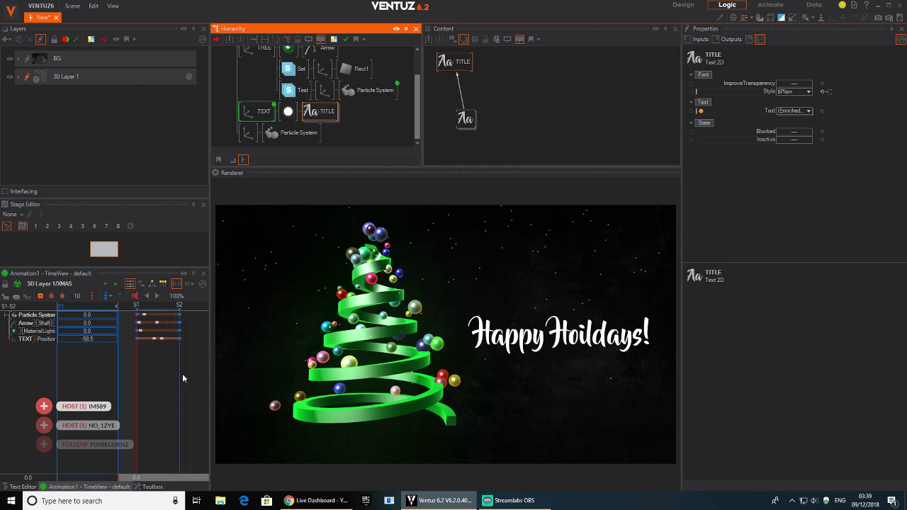
drag(183, 378, 138, 383)
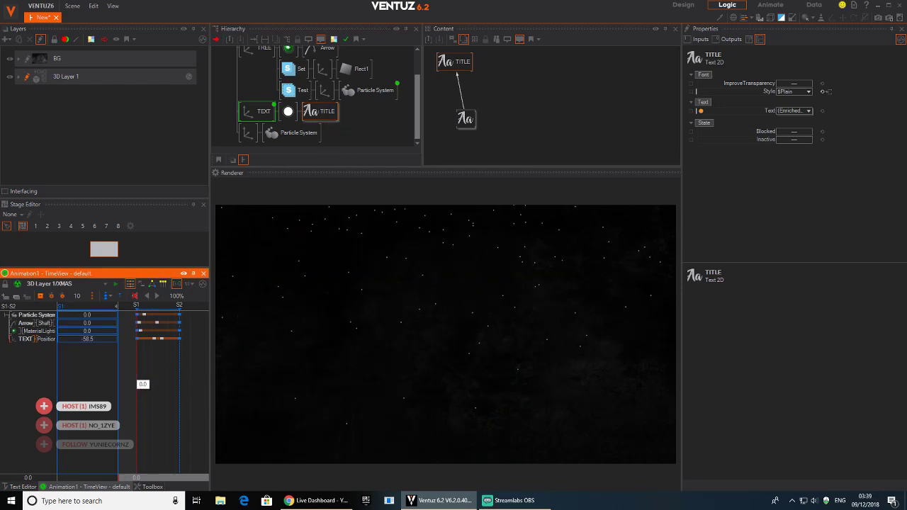
Add an Axis below the Particle System branch in the Hierarchy and attach a Rounded Rectangle to it.
middle_drag(263, 67, 260, 82)
middle_click(248, 60)
double_click(270, 148)
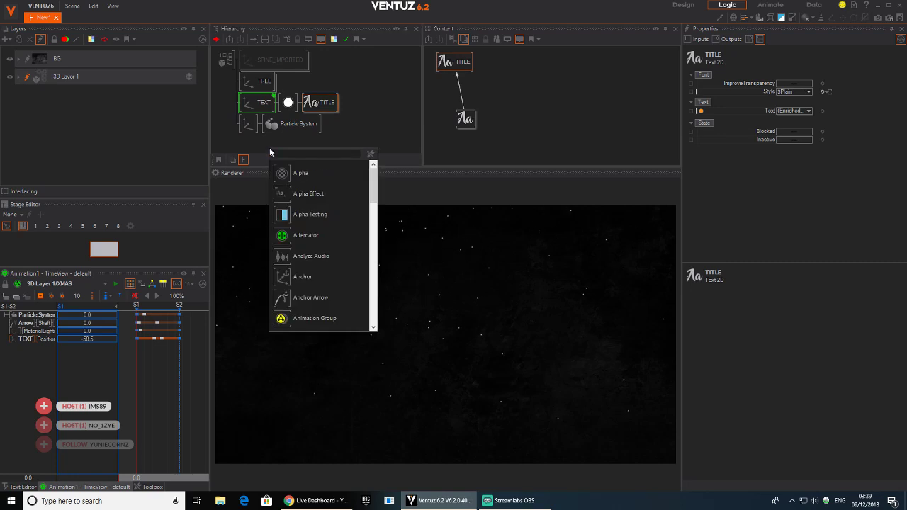
text(axis)
key(Return)
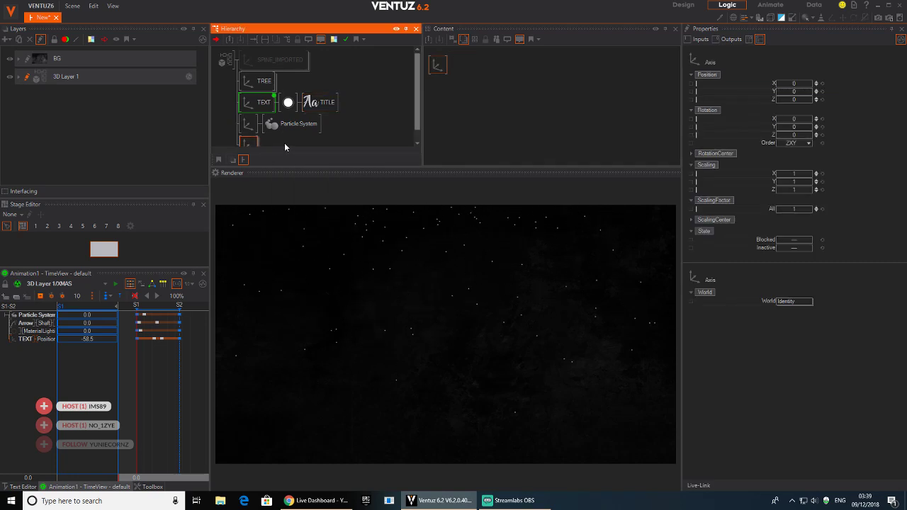
double_click(286, 147)
text(round)
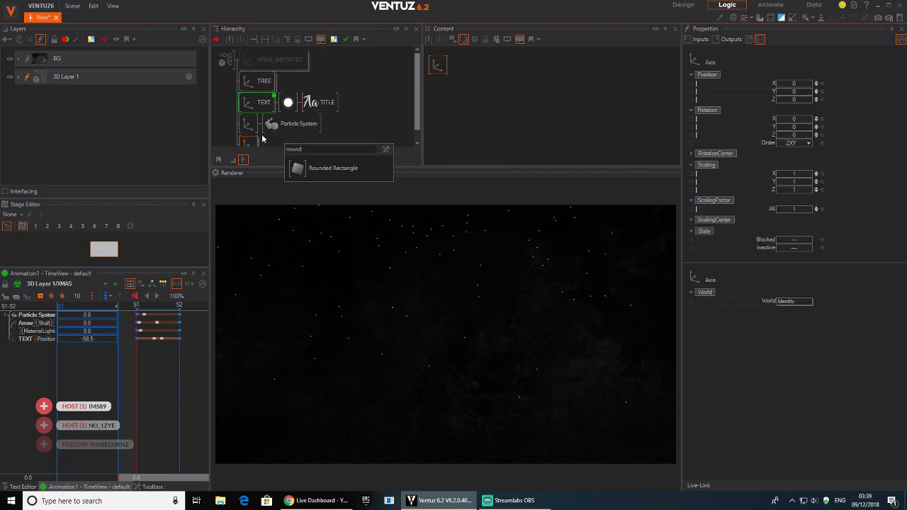
key(Return)
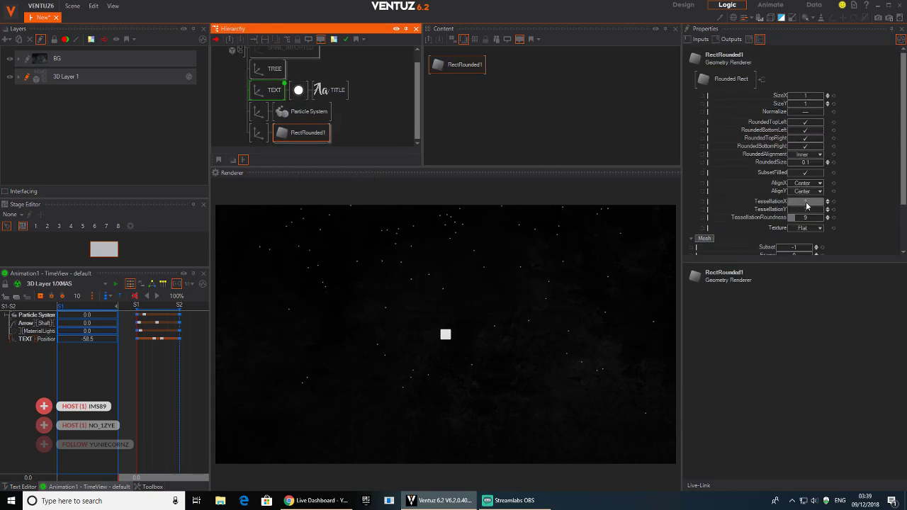
Shape the rounded rectangle into a pill with SizeX 11.98, SizeY 3.1 and RoundedSize 3.369.
click(802, 172)
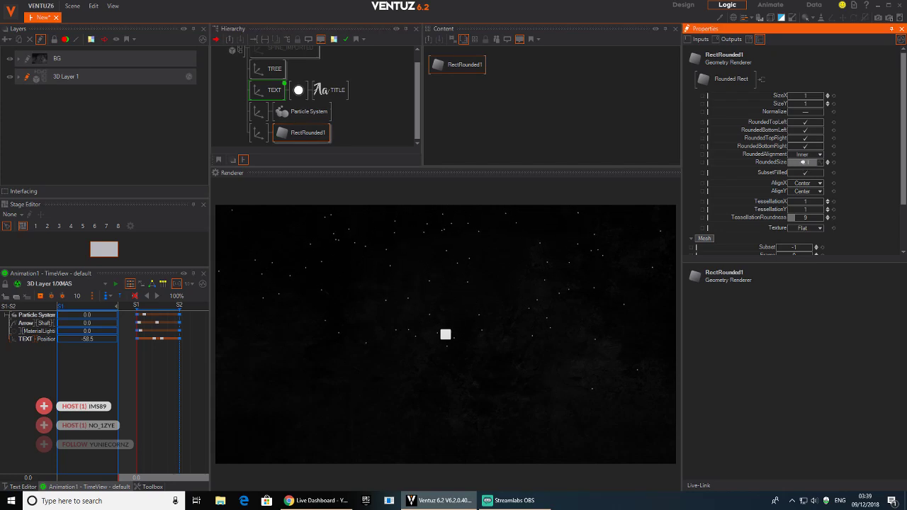
mouse_move(809, 104)
mouse_down()
mouse_move(825, 104)
mouse_move(800, 102)
mouse_move(824, 95)
mouse_up()
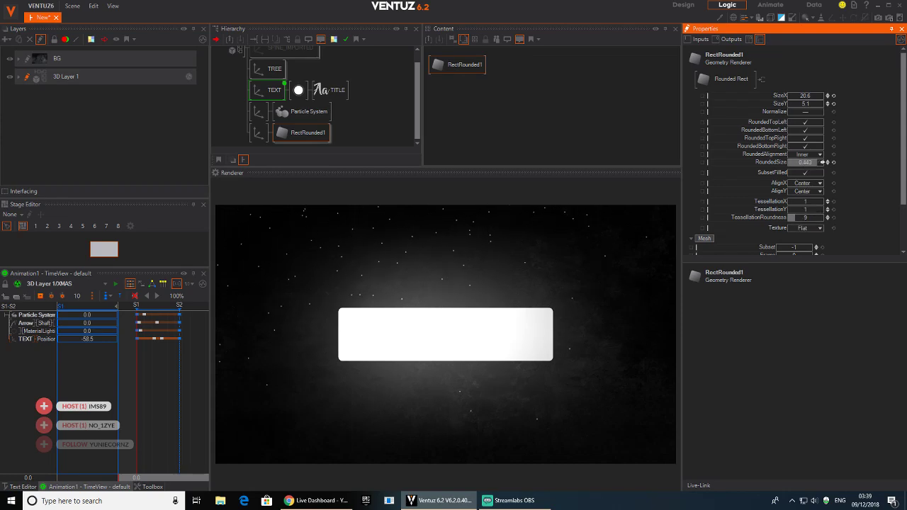
drag(823, 162, 824, 163)
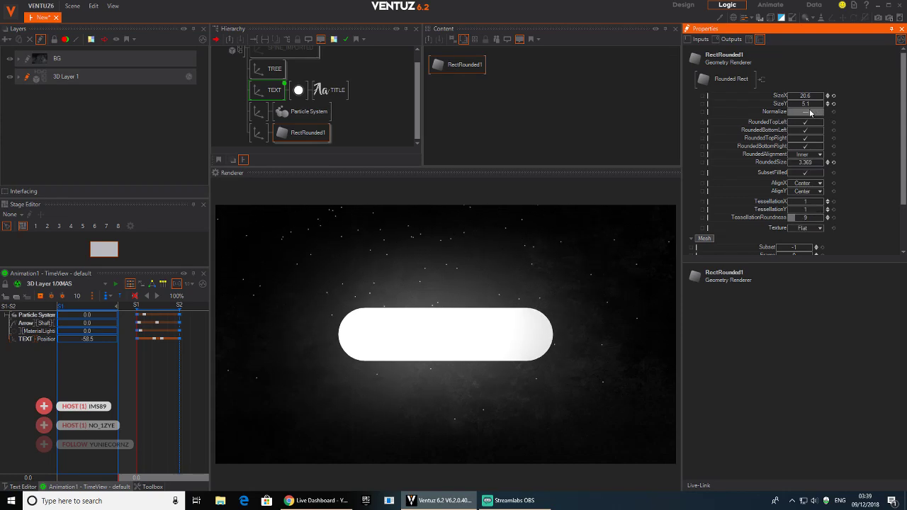
drag(808, 103, 789, 95)
Insert a Color Solid material between the new axis and the rounded rectangle.
click(338, 137)
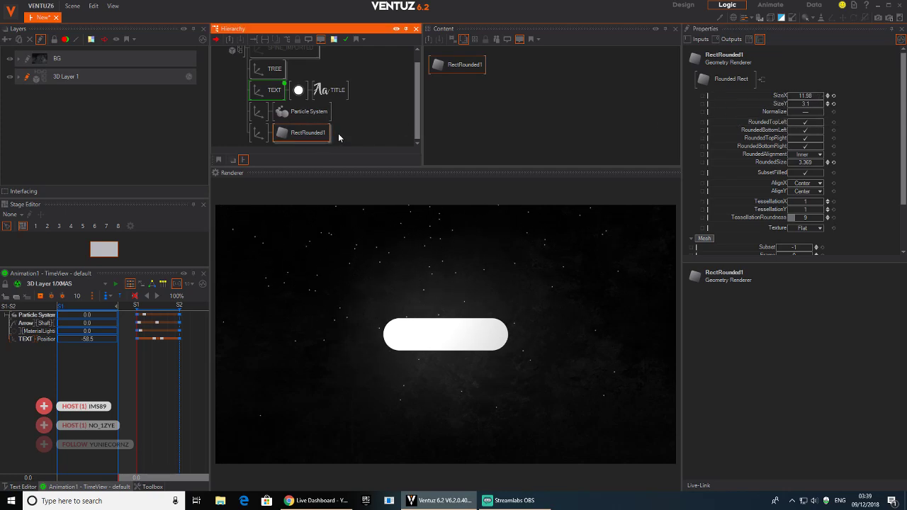
key(Tab)
text(col)
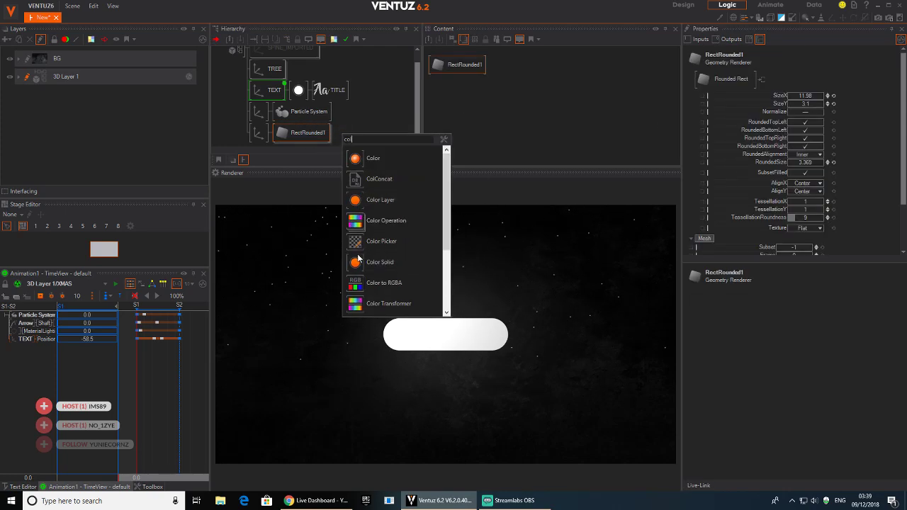
click(360, 261)
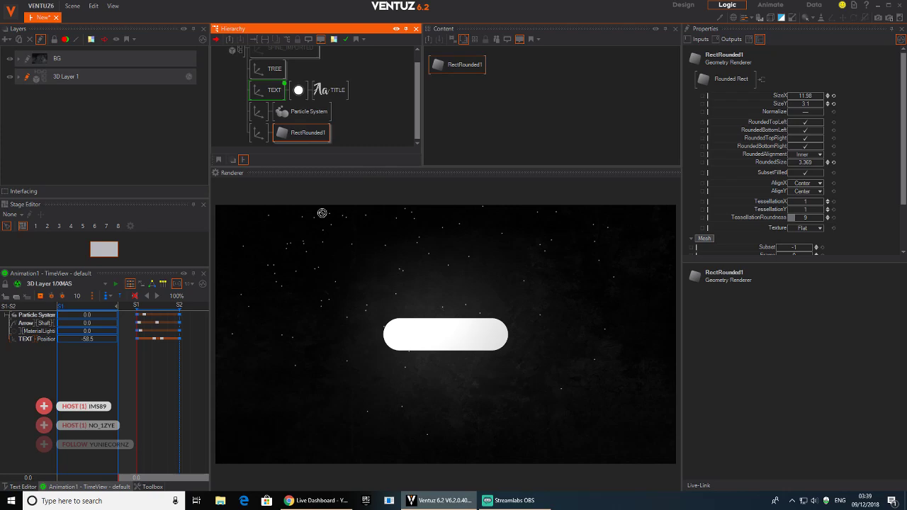
click(281, 135)
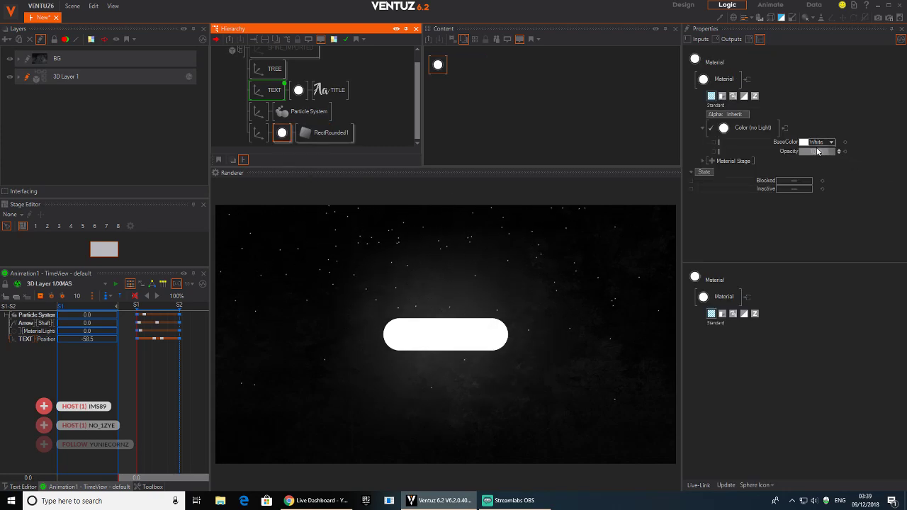
Add a Texture material stage to the rectangle's material and make its source a 1D Gradient with the rainbow preset.
click(711, 161)
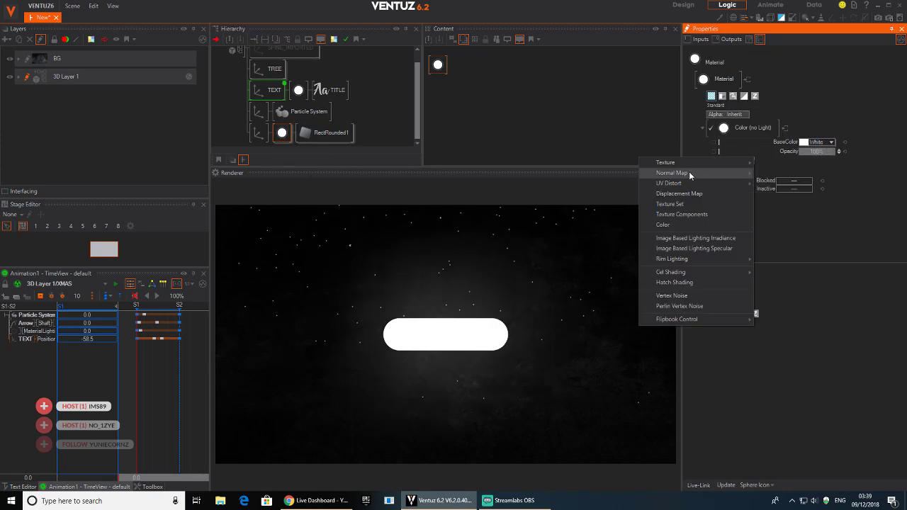
mouse_move(693, 164)
click(764, 176)
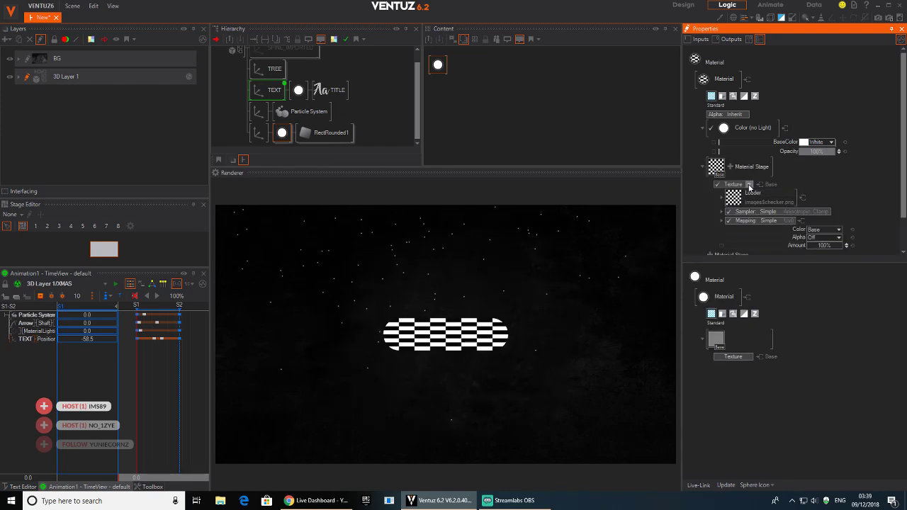
click(749, 185)
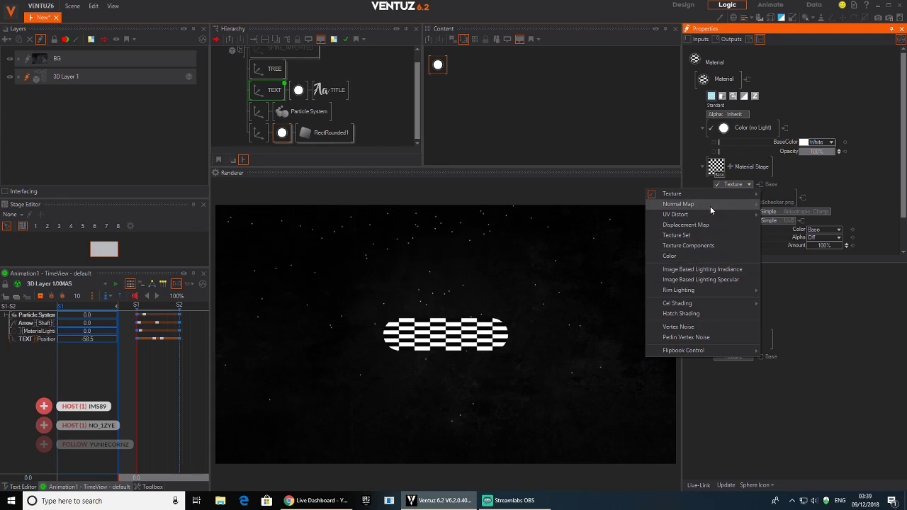
click(800, 198)
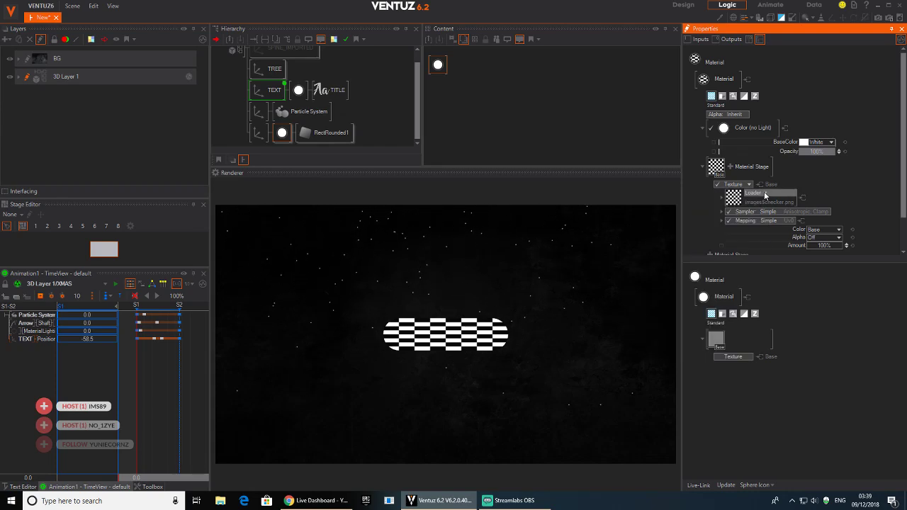
click(766, 196)
mouse_move(751, 223)
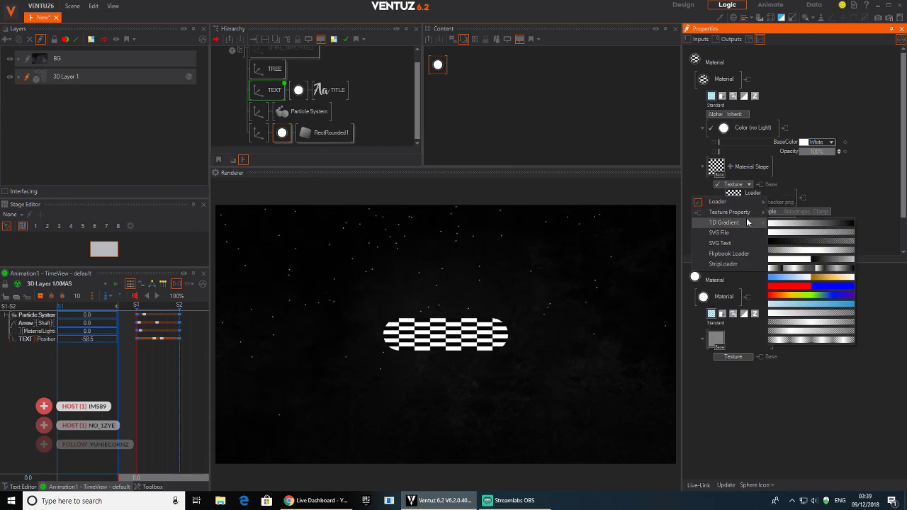
click(810, 300)
Turn off the 1D Gradient's Vertical option so the colors run across the pill.
scroll(826, 217, down, 1)
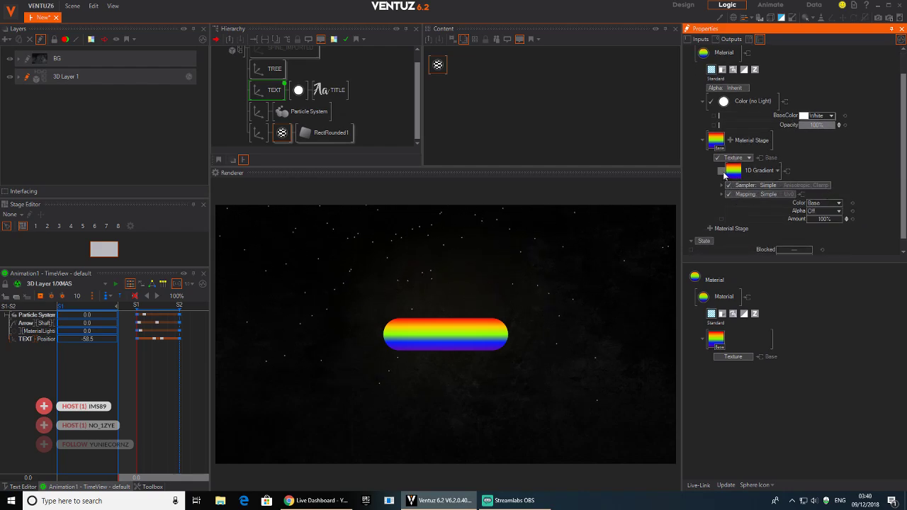
click(723, 172)
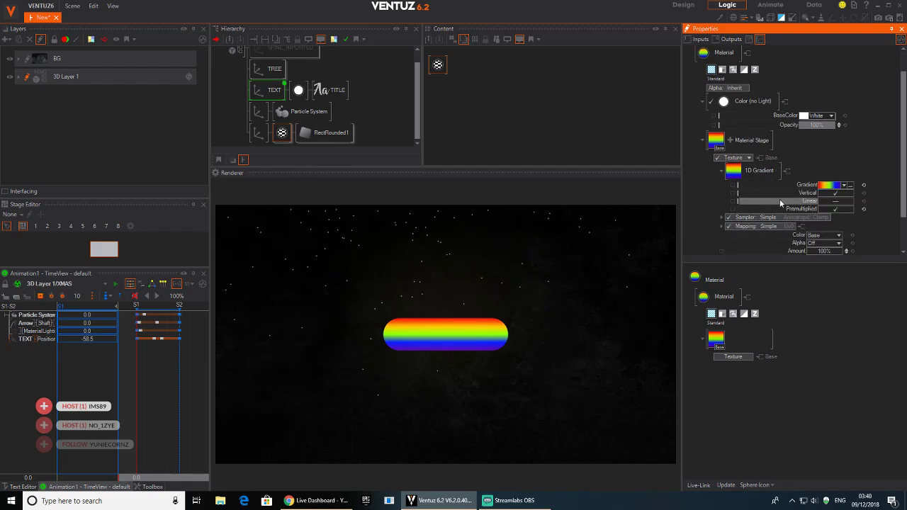
click(842, 195)
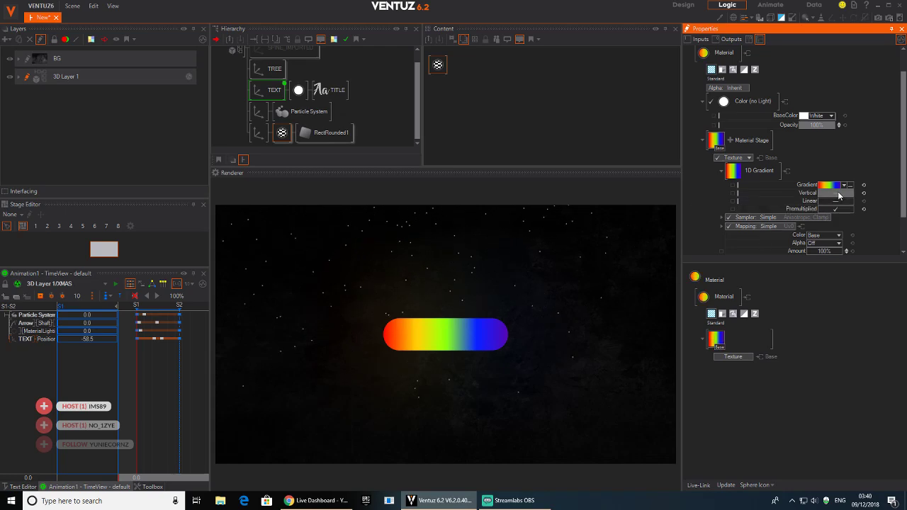
click(827, 188)
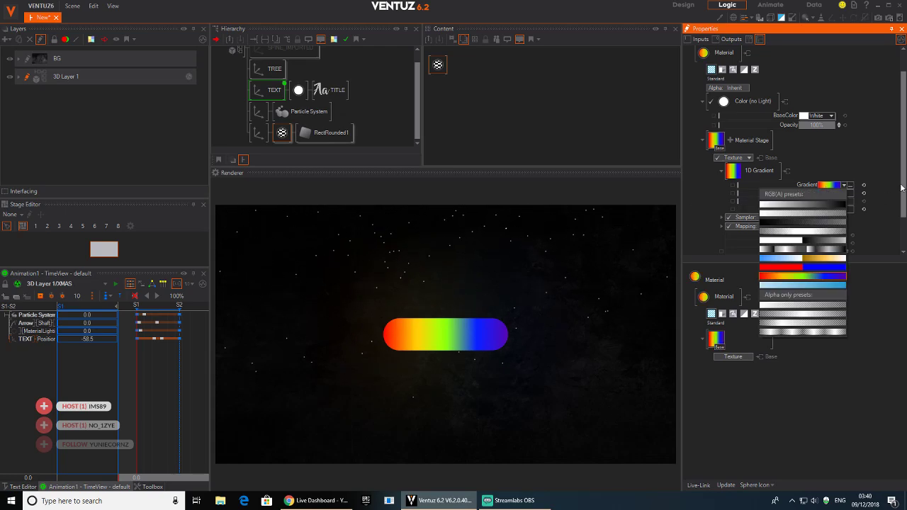
click(862, 174)
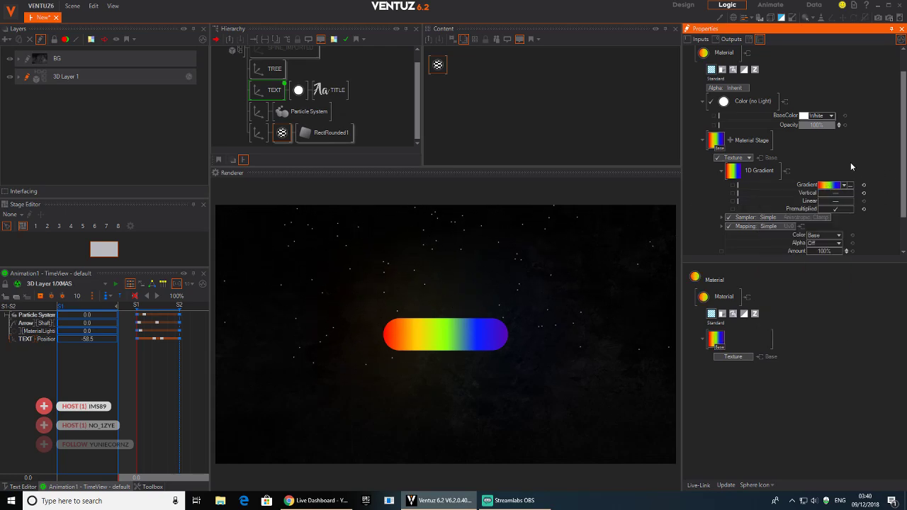
Delete the green, blue and violet stops from the gradient and move the yellow stop to position 255.
click(732, 172)
click(678, 201)
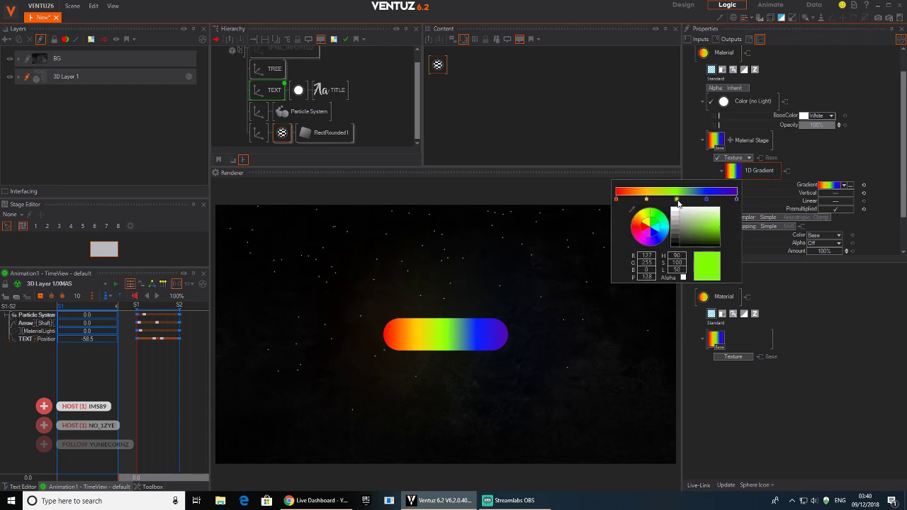
key(Delete)
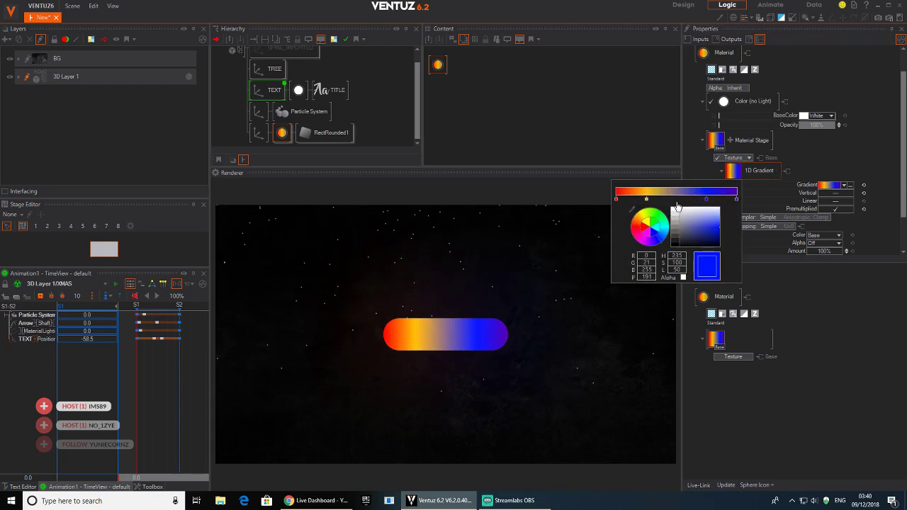
key(Delete)
key(Delete)
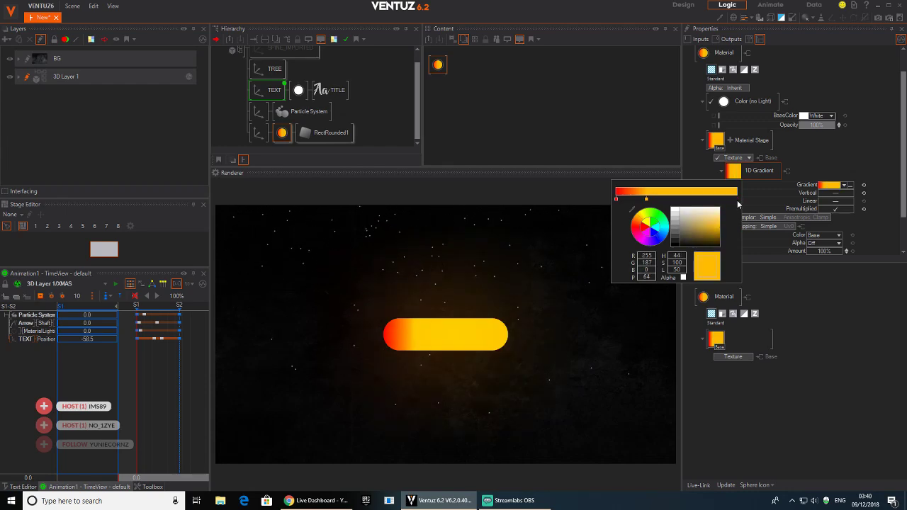
drag(682, 204, 779, 207)
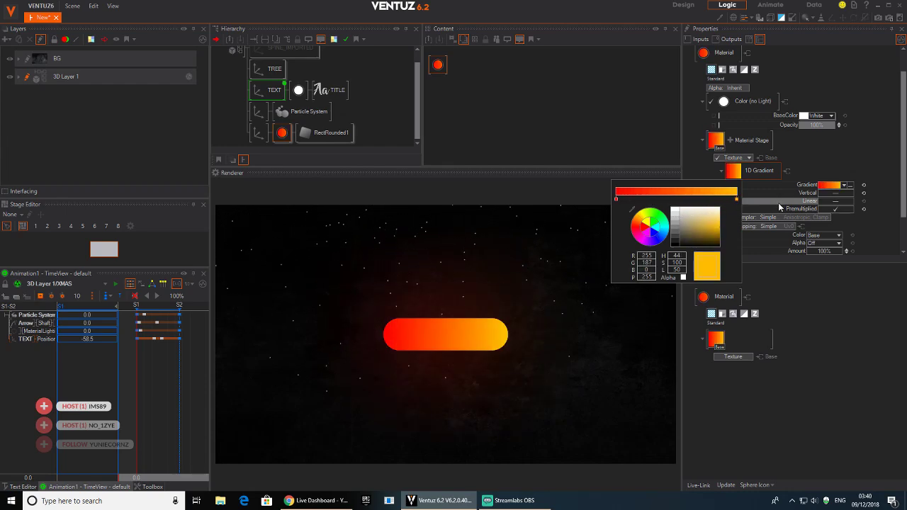
Recolor the gradient's end stop blue-violet, about RGB 41, 0, 224, keeping the red start stop.
mouse_move(617, 201)
mouse_down()
mouse_move(652, 201)
mouse_move(621, 203)
mouse_up()
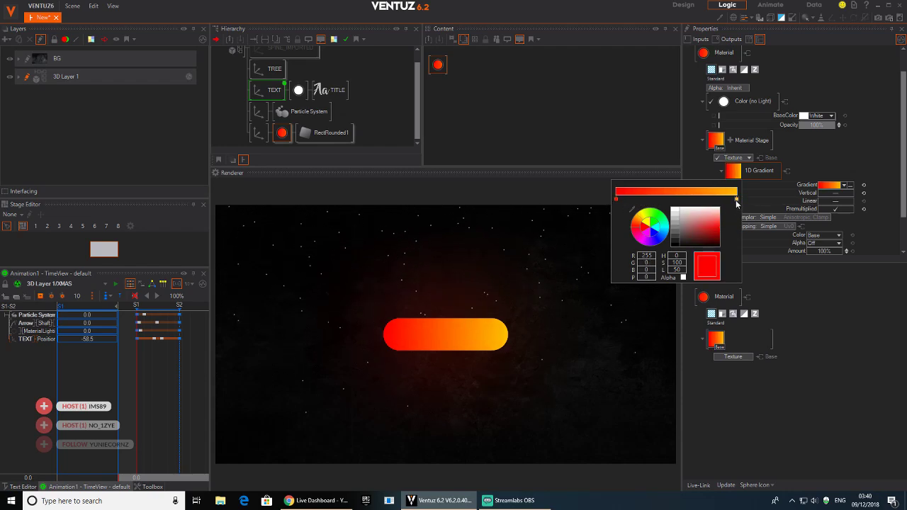
click(737, 200)
click(662, 223)
drag(661, 219, 743, 232)
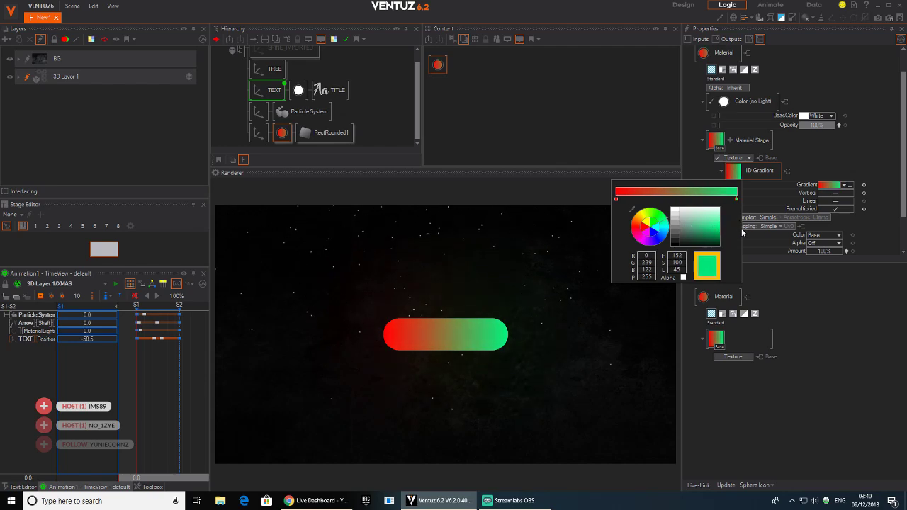
drag(665, 224, 657, 245)
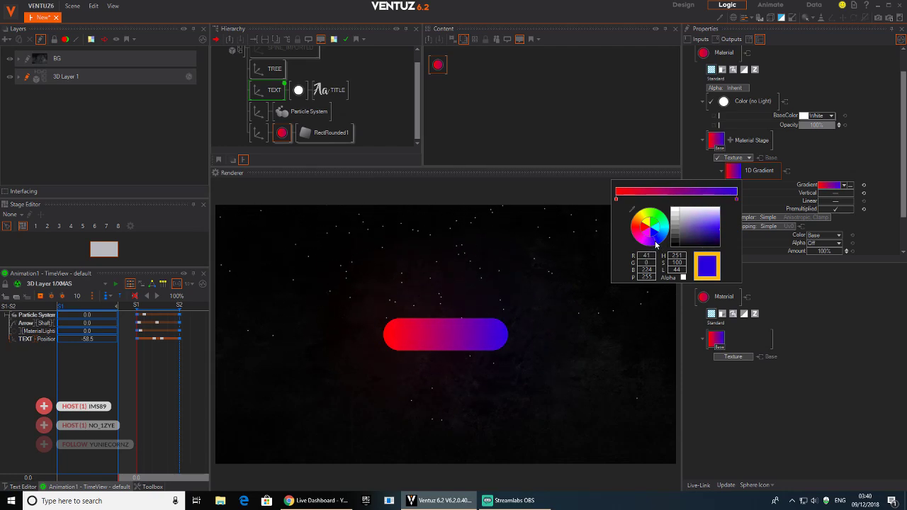
click(866, 148)
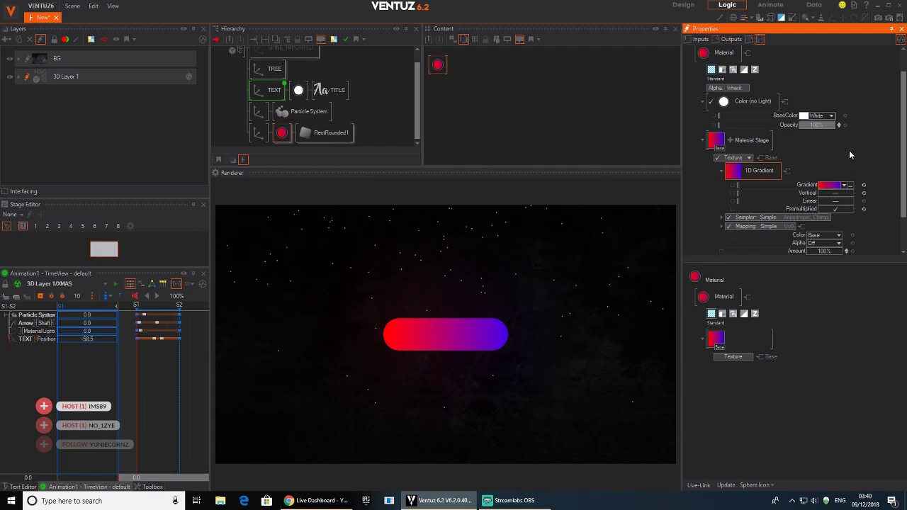
Insert a Touch Button in front of the pill's axis in the Hierarchy and name it BTN.
click(348, 129)
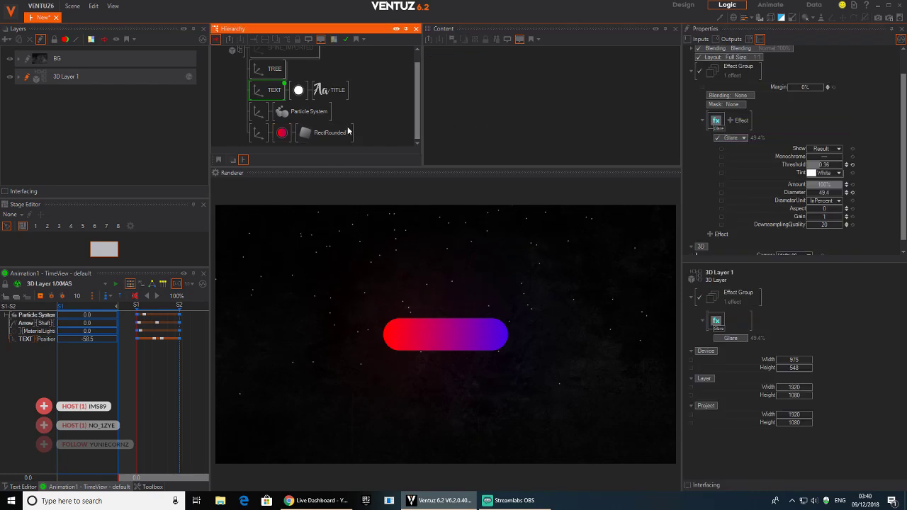
click(322, 133)
text(touc)
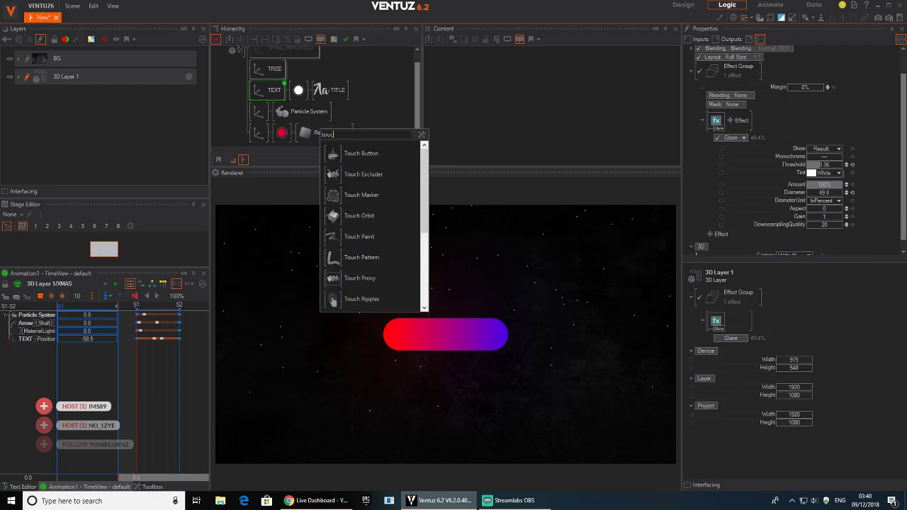
click(387, 152)
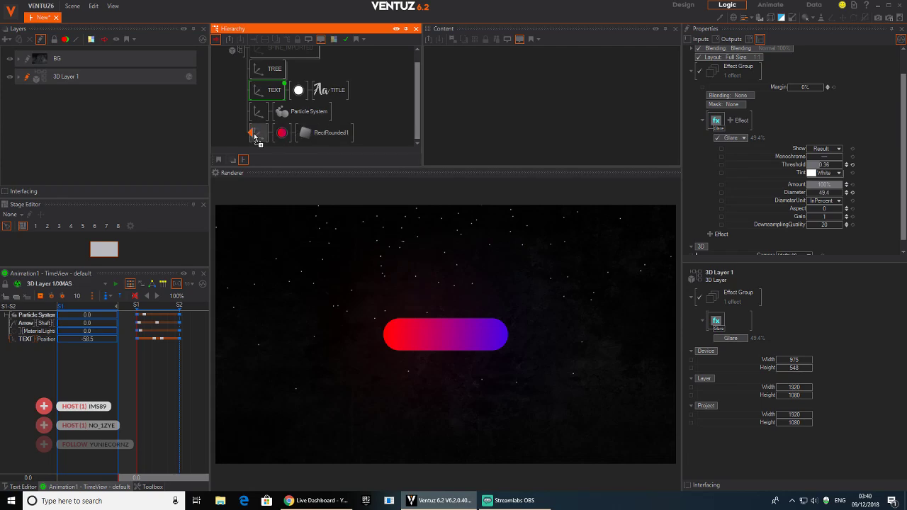
click(259, 138)
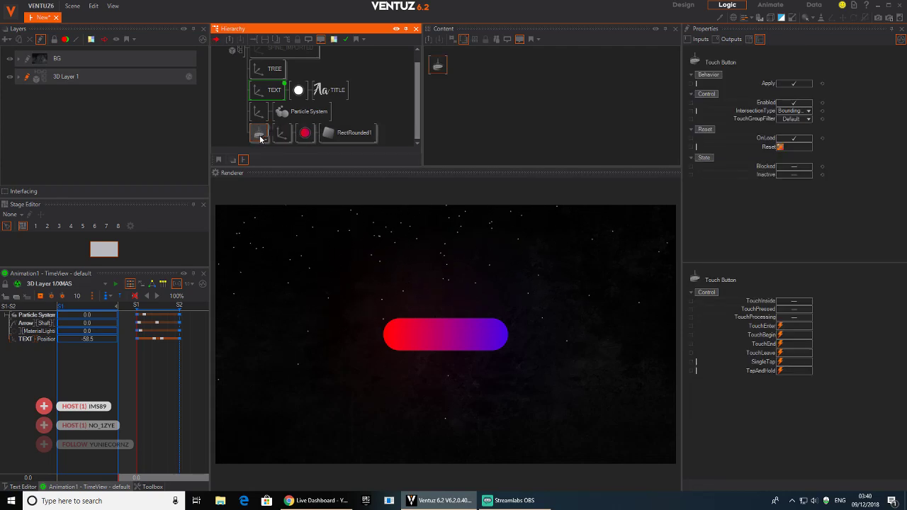
key(Return)
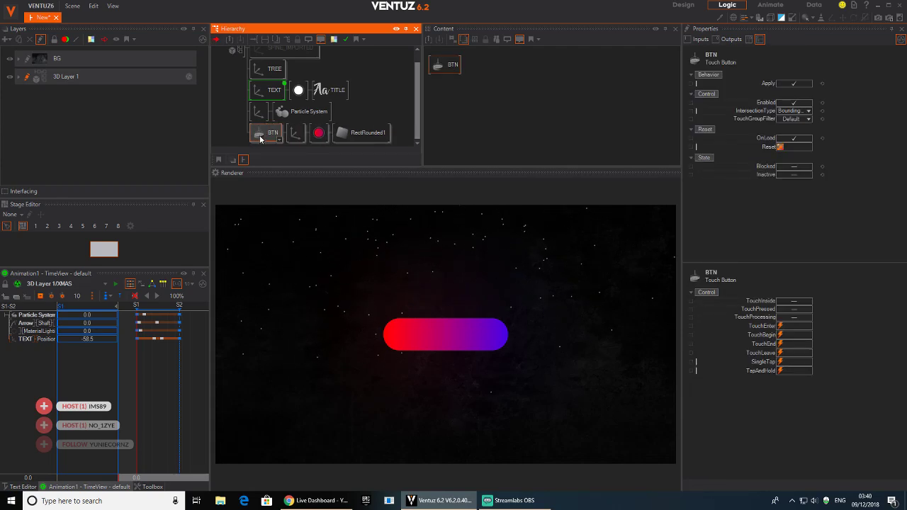
click(297, 133)
double_click(482, 115)
text(mo)
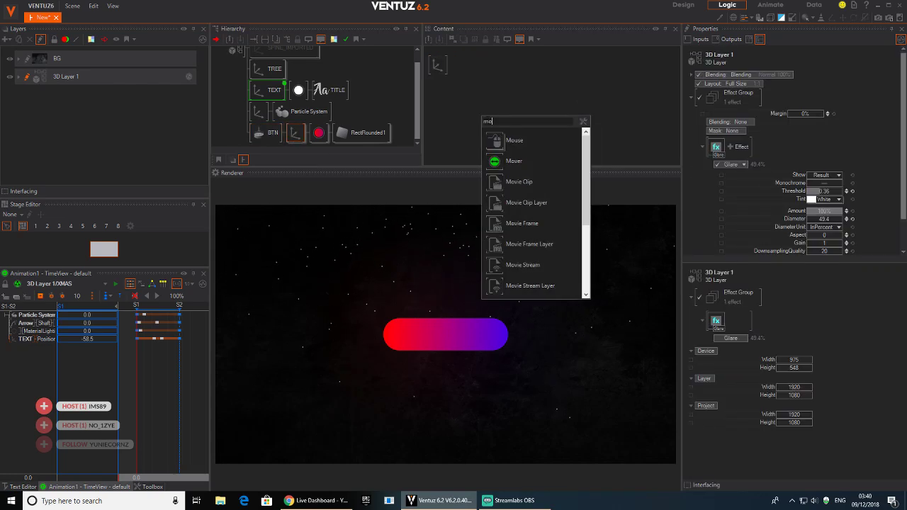
click(509, 158)
click(503, 94)
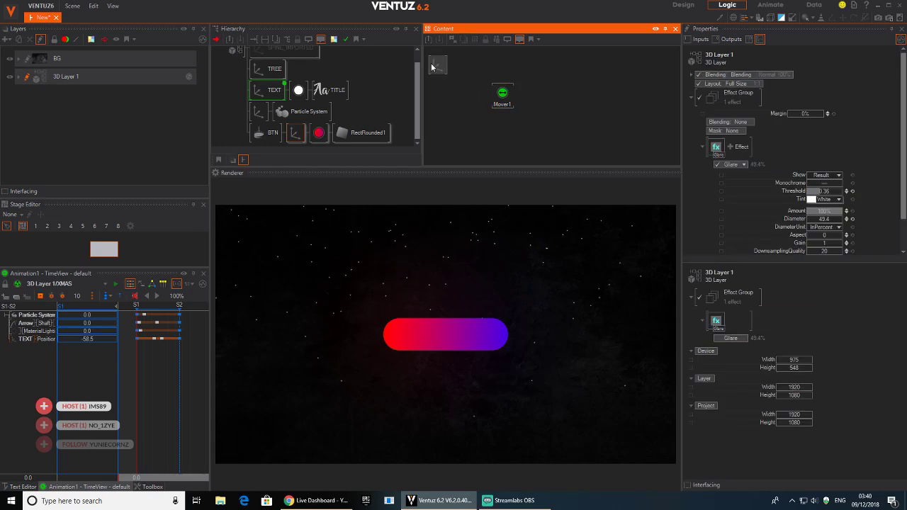
click(482, 85)
click(497, 94)
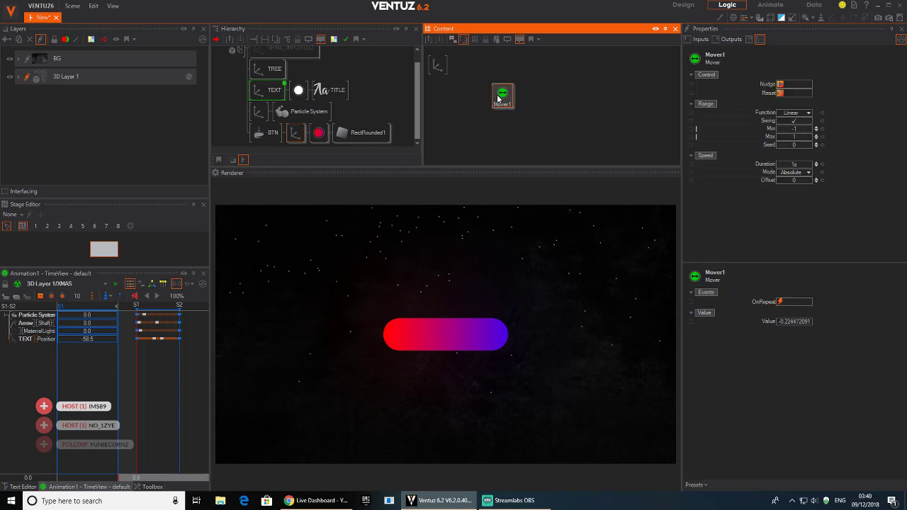
key(Delete)
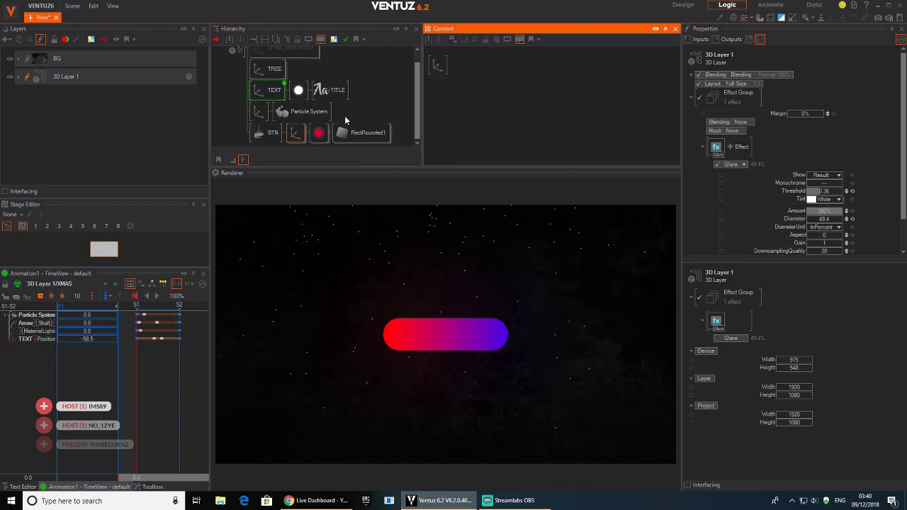
Add a Keyframe Animation to the Content area and bind the pill axis's ScalingFactor All property to it.
double_click(486, 97)
text(key)
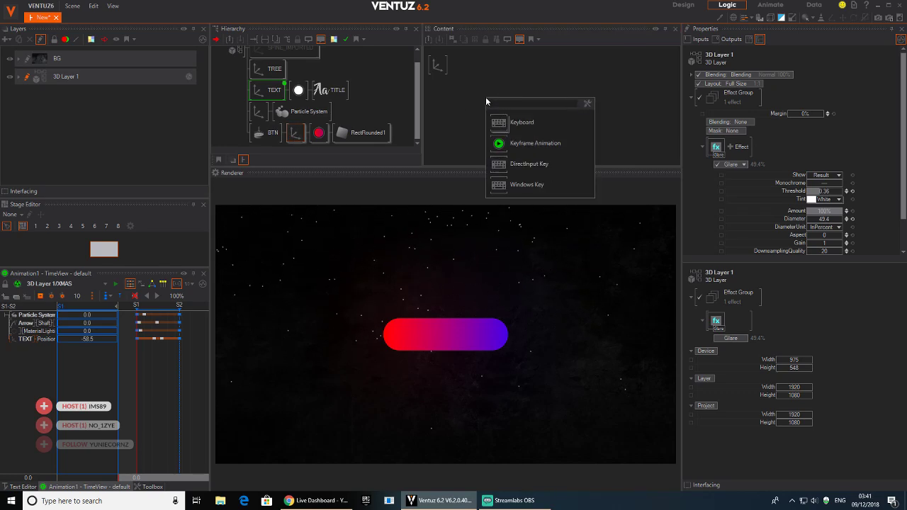
click(498, 118)
click(499, 118)
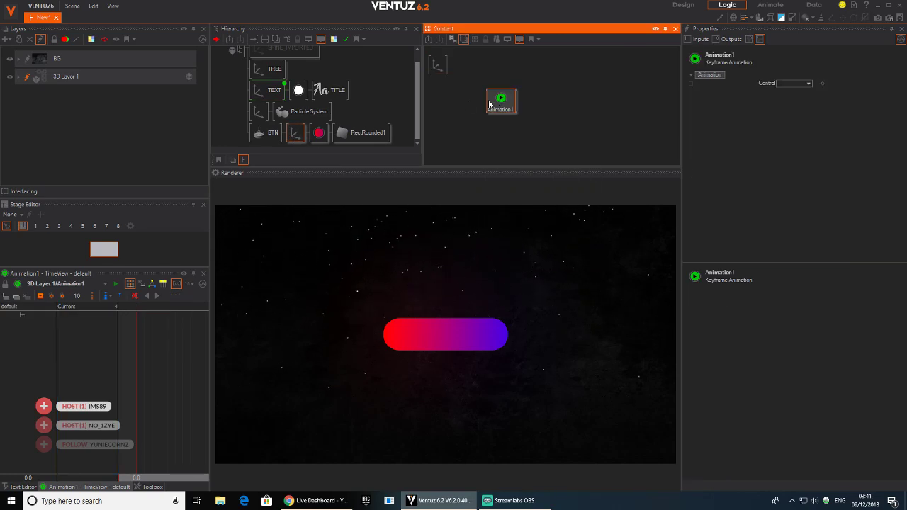
click(439, 66)
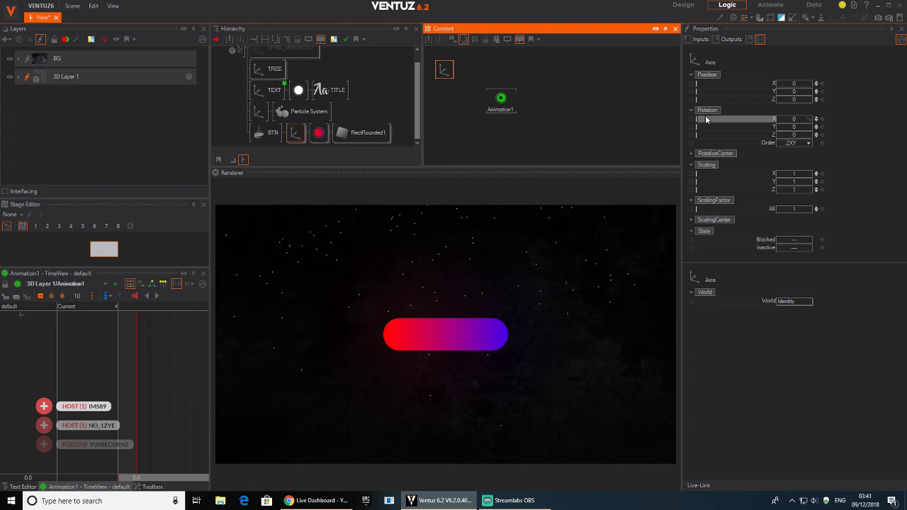
click(750, 208)
drag(499, 115, 502, 111)
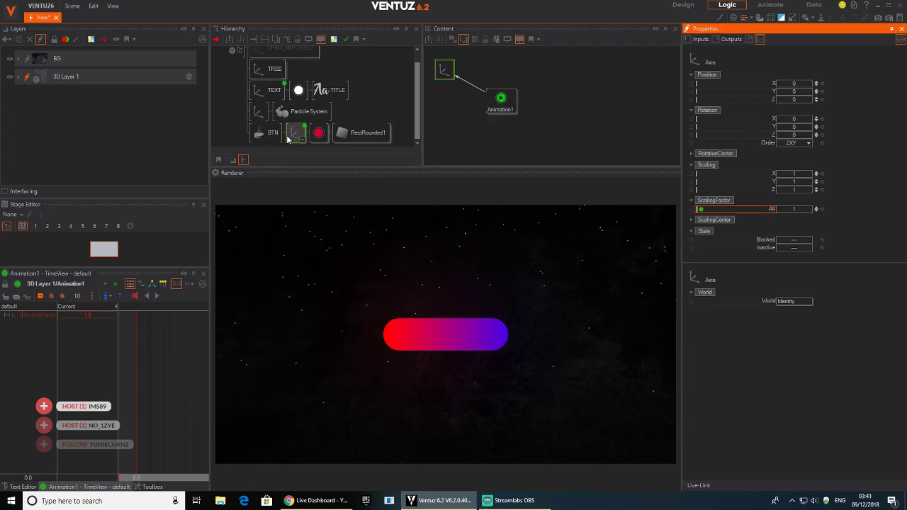
Bring the BTN touch button into the Content area and rearrange it and the Keyframe Animation node to make room.
ctrl+click(273, 132)
click(479, 128)
drag(440, 100, 440, 121)
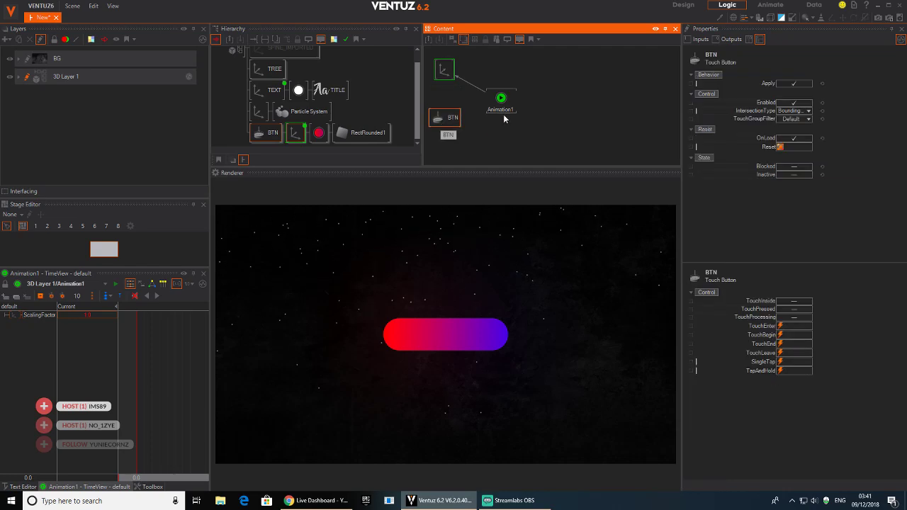
drag(504, 101, 527, 87)
click(137, 374)
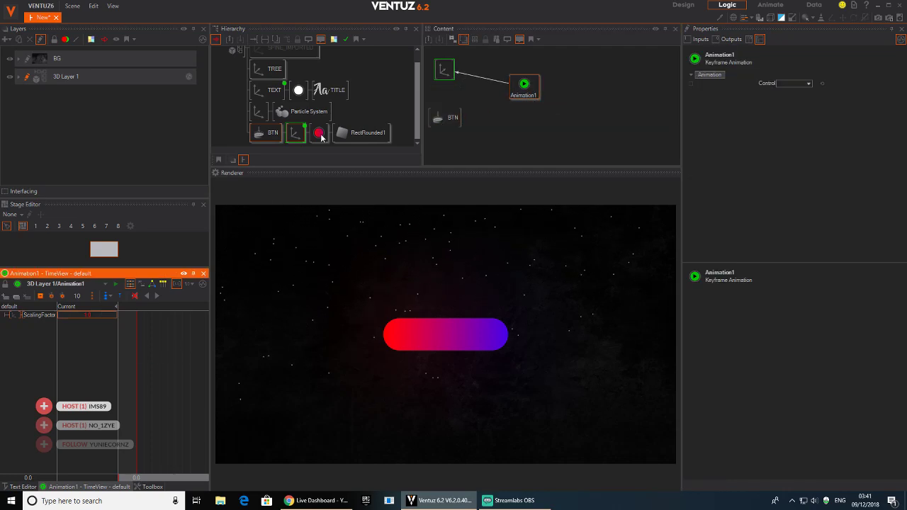
Bring the pill's Material into the Content area and bind its Opacity to the new Keyframe Animation.
drag(321, 134, 477, 95)
click(440, 97)
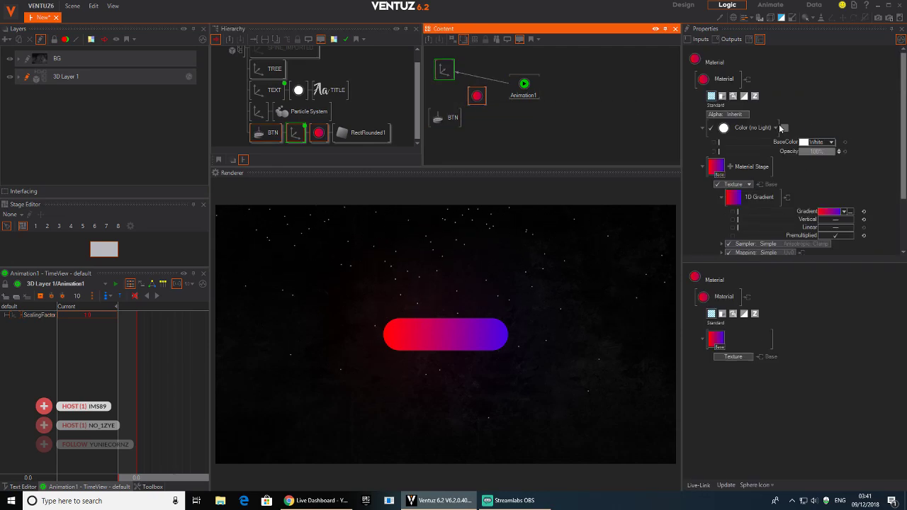
click(722, 151)
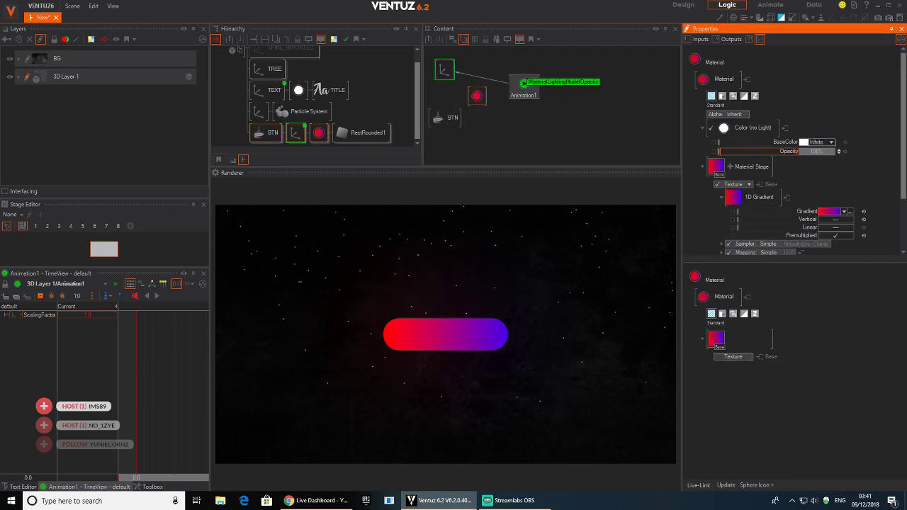
click(156, 370)
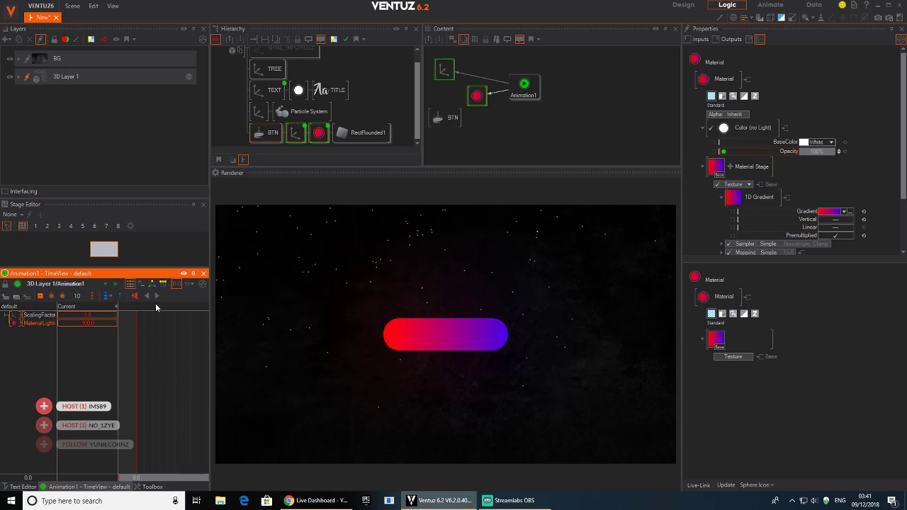
Set the animation timeline's unit to 1 Second and widen the TimeView to show about three seconds.
click(190, 285)
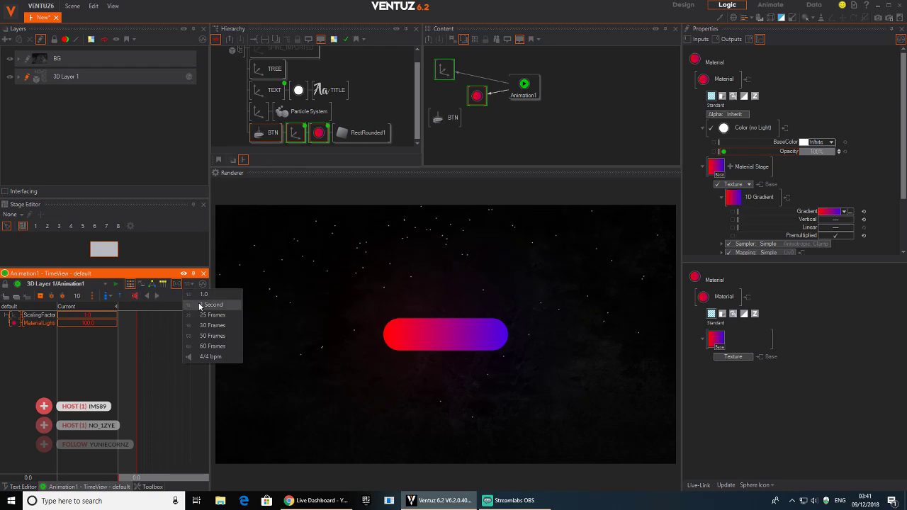
click(200, 305)
scroll(170, 384, up, 2)
scroll(168, 385, up, 3)
middle_drag(163, 390, 218, 396)
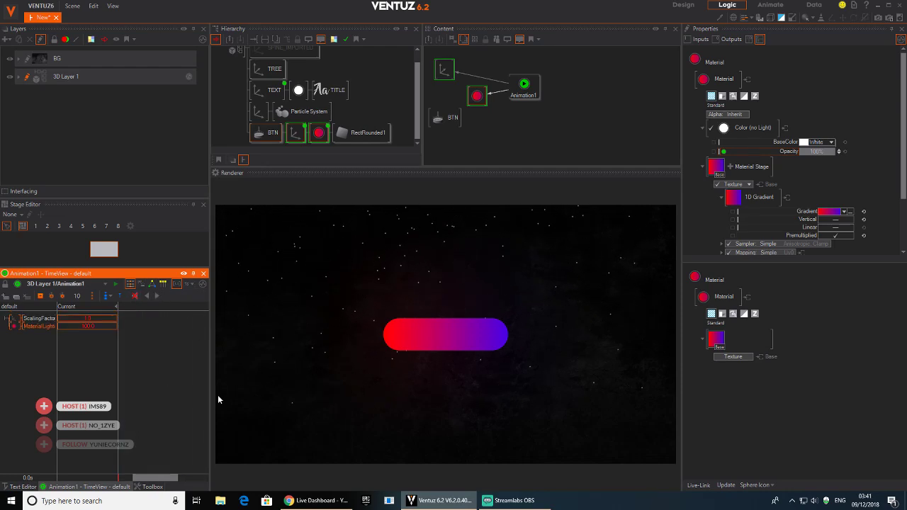
drag(210, 386, 428, 398)
middle_drag(198, 421, 227, 418)
scroll(238, 403, down, 2)
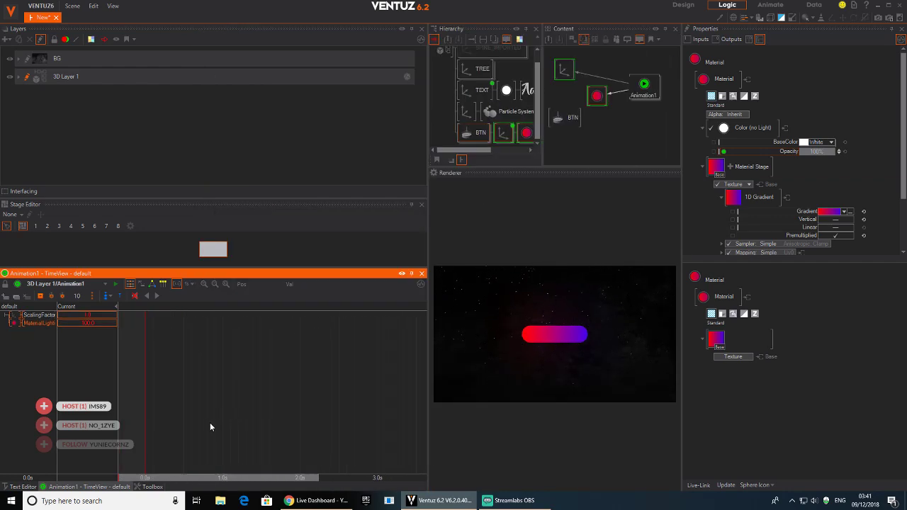
Add keyframes for both ScalingFactor and material opacity at 0.0 s and 0.8 s.
drag(208, 422, 145, 419)
click(41, 296)
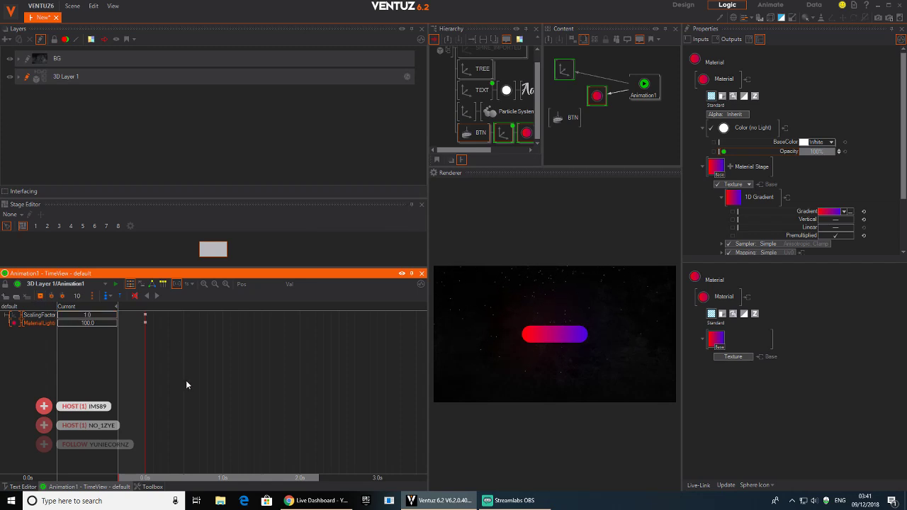
click(207, 385)
mouse_move(207, 385)
mouse_down()
mouse_move(191, 382)
mouse_move(205, 379)
mouse_up()
click(40, 296)
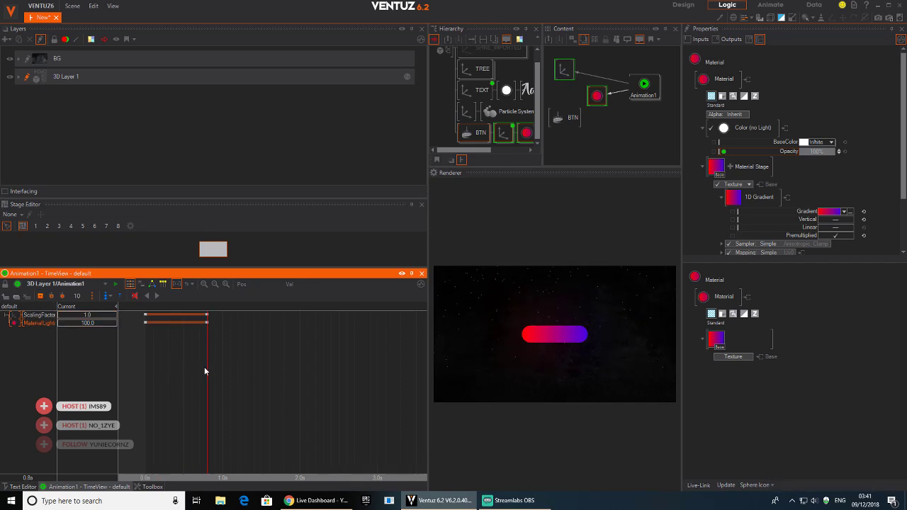
drag(205, 366, 145, 374)
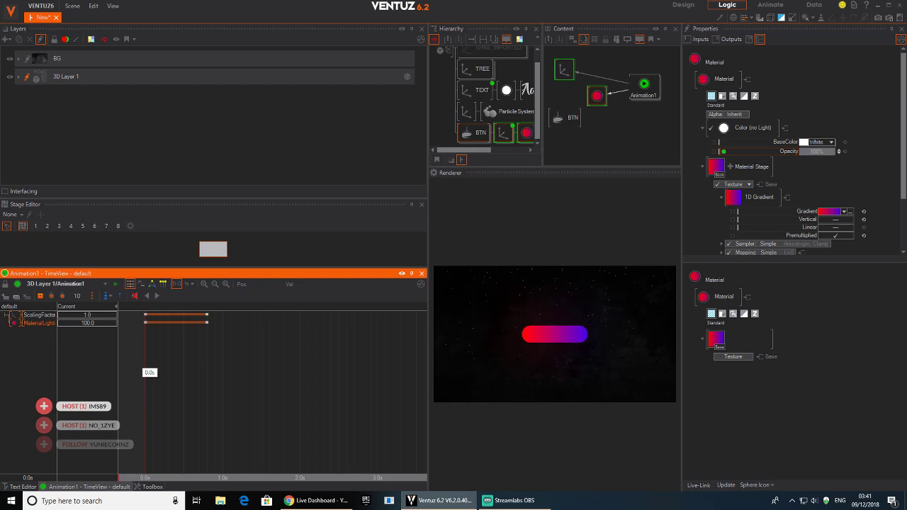
click(96, 316)
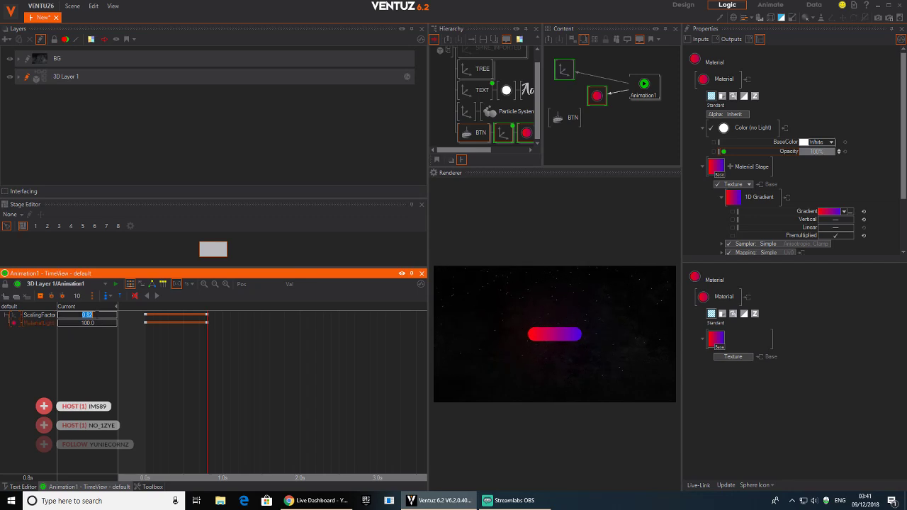
click(98, 350)
drag(103, 314, 102, 316)
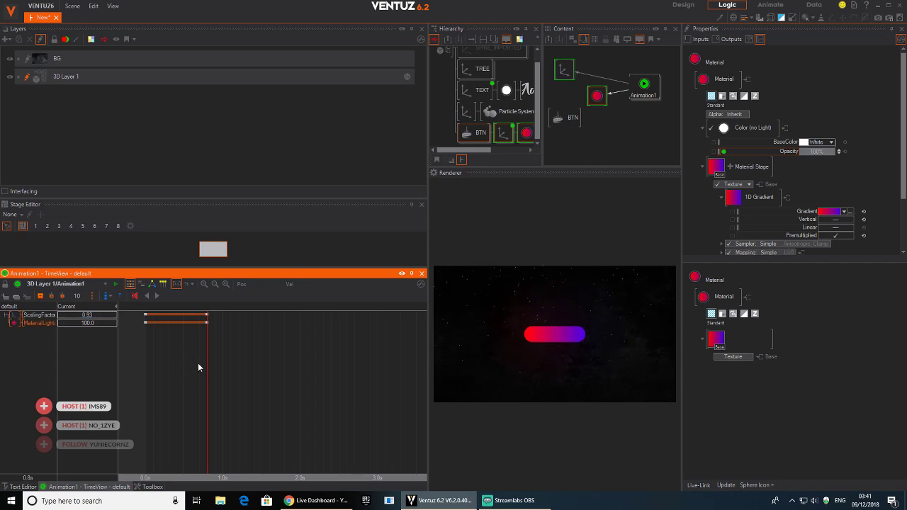
click(102, 316)
text(1)
key(Return)
Keyframe a slightly reduced ScalingFactor at 0.4 s and delete the opacity keyframe at that time.
drag(206, 374, 177, 360)
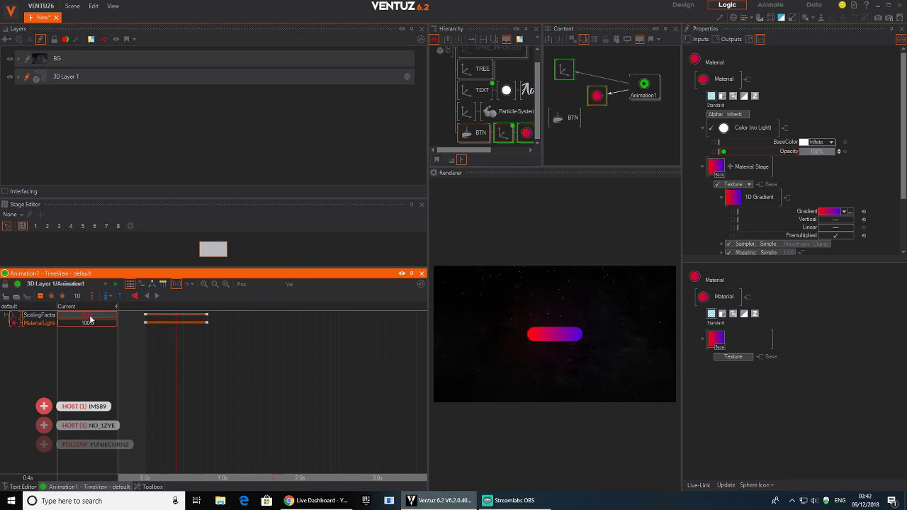
click(43, 298)
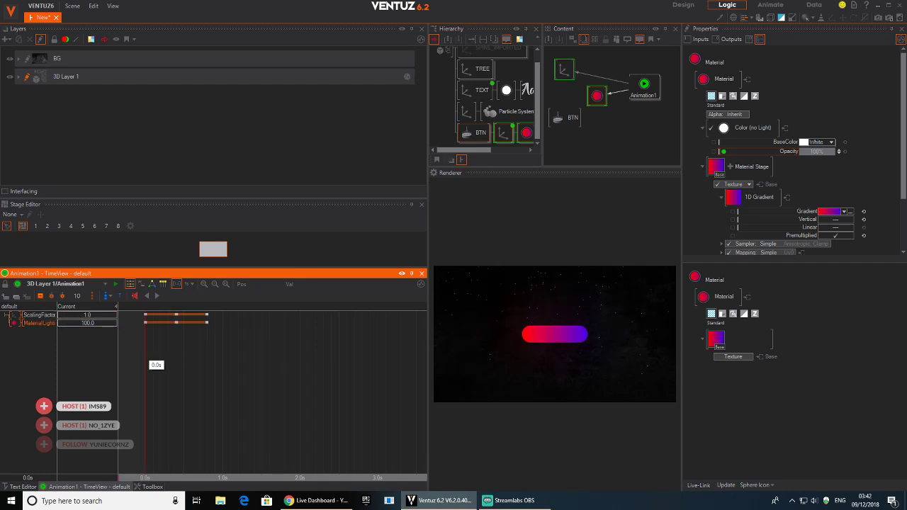
click(176, 322)
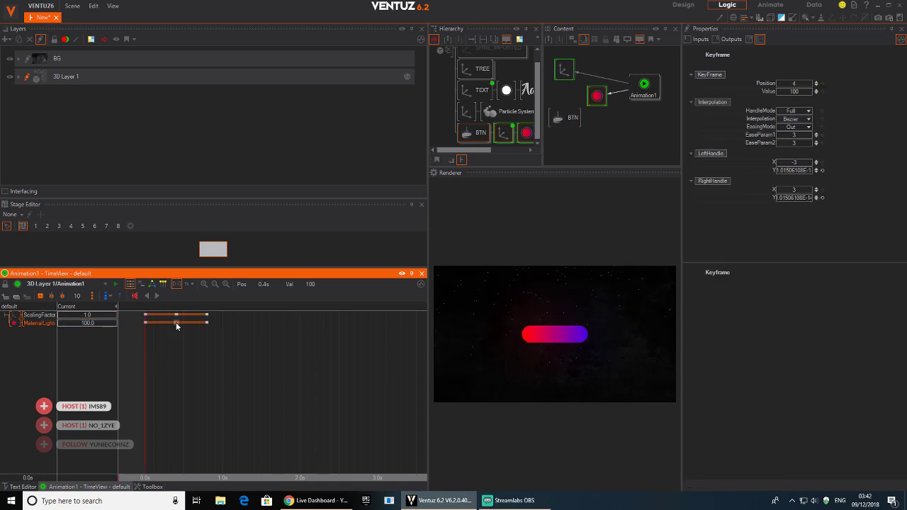
key(Delete)
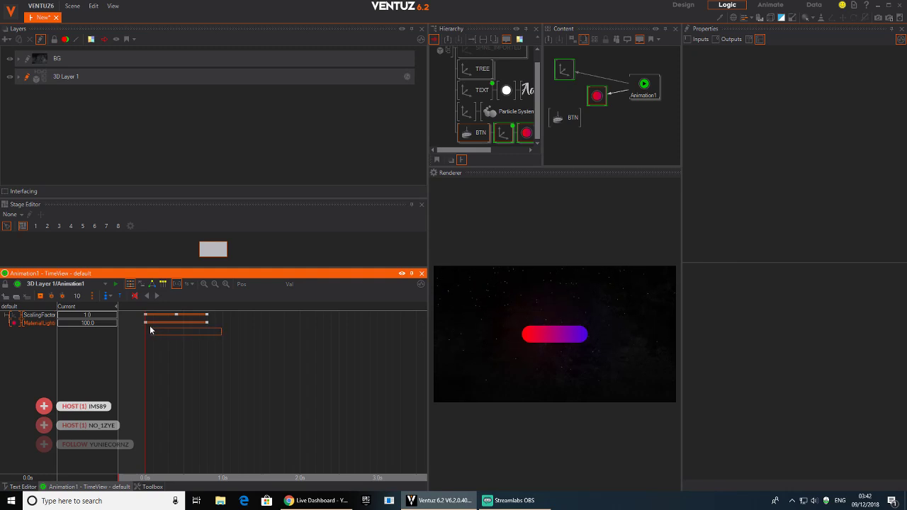
Shift the two opacity keyframes to 0.3 s and 1.1 s, set the last one to 0, and preview the fade.
drag(150, 329, 167, 324)
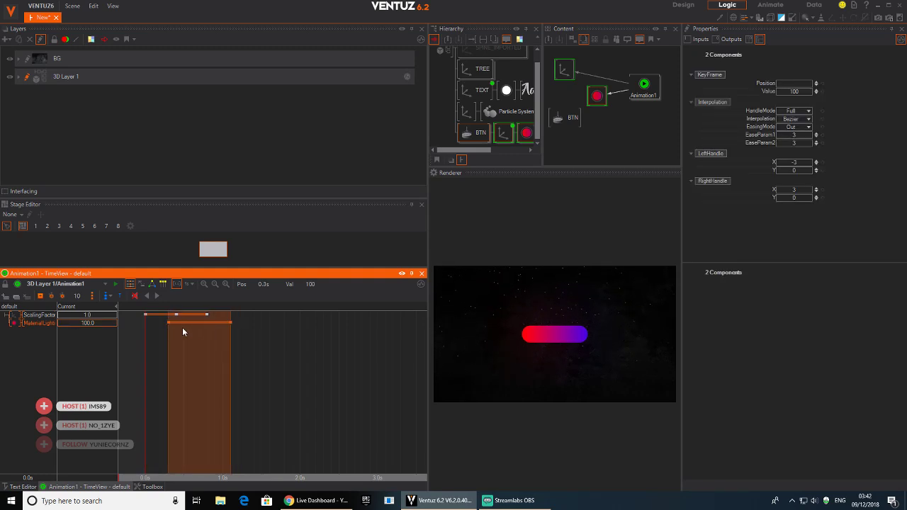
click(230, 323)
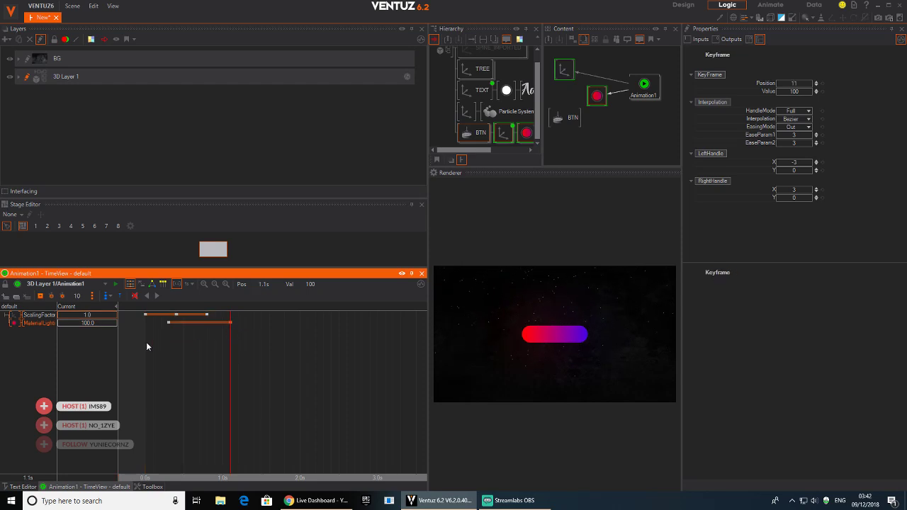
double_click(95, 323)
key(Return)
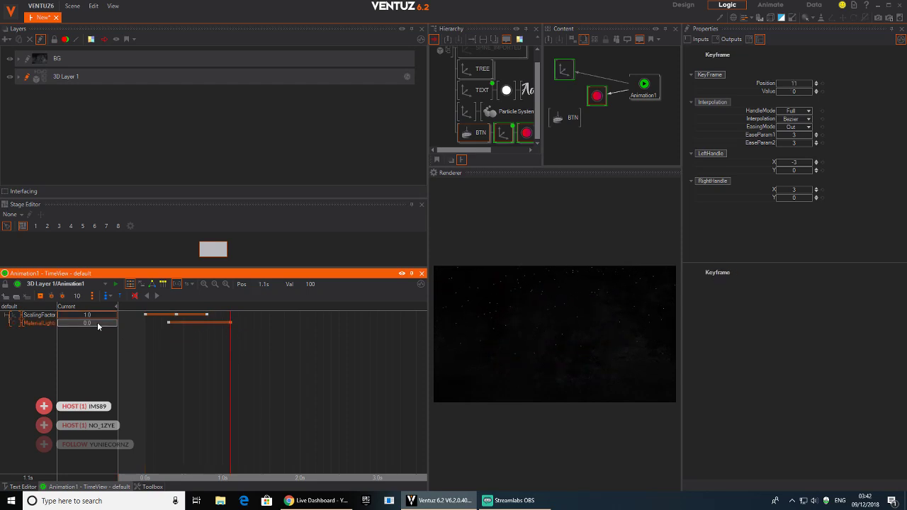
right_drag(214, 359, 117, 340)
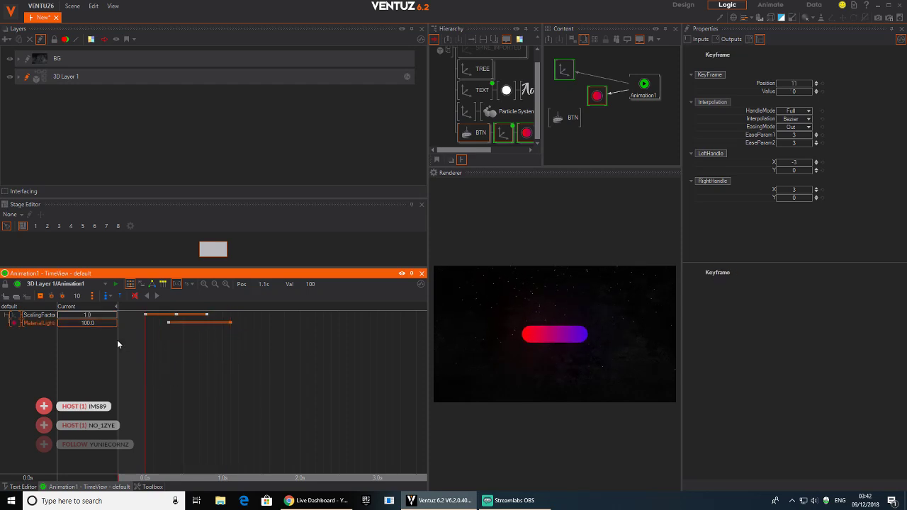
click(156, 297)
Narrow the TimeView and add animation states at 0.0 s and at the last opacity keyframe, 1.1 s.
drag(427, 192, 275, 192)
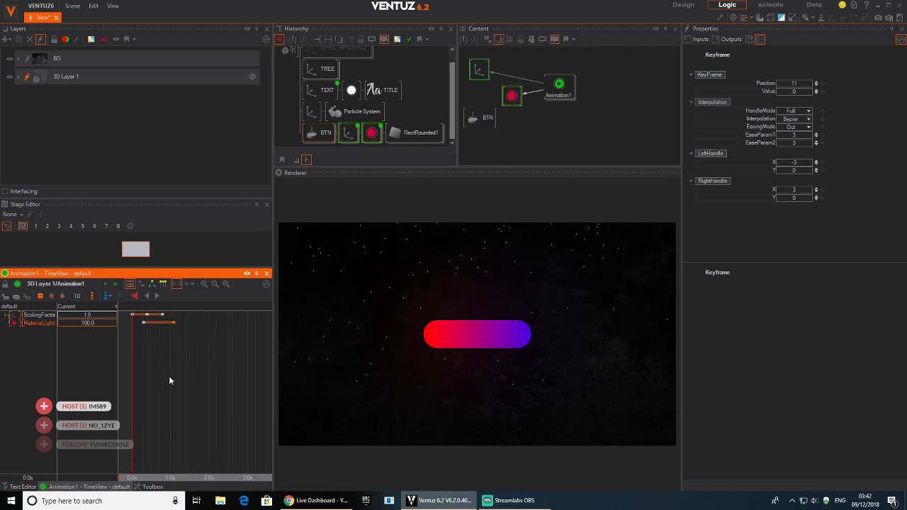
drag(170, 377, 134, 383)
key(s)
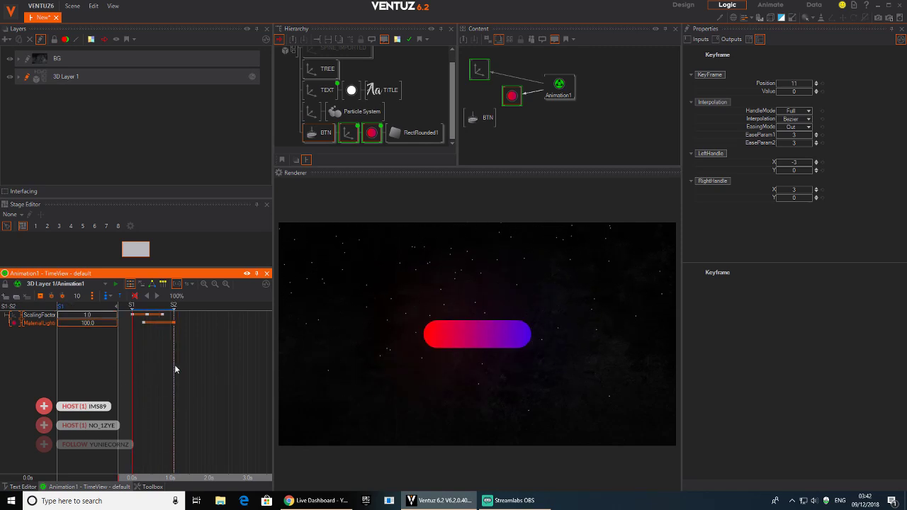
Bind the BTN touch button's SingleTap event to the Next method of the button's Keyframe Animation.
mouse_move(479, 122)
mouse_down()
mouse_move(474, 128)
mouse_move(486, 133)
mouse_up()
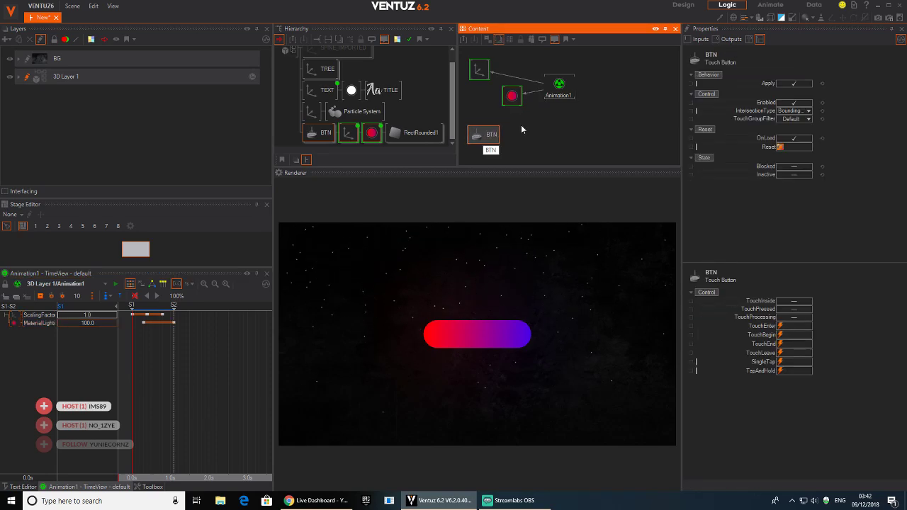
click(559, 85)
click(781, 136)
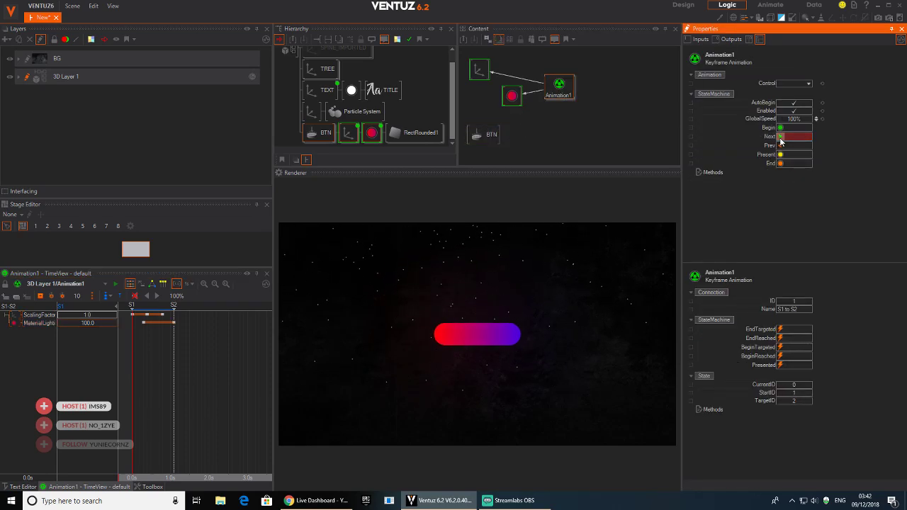
click(479, 135)
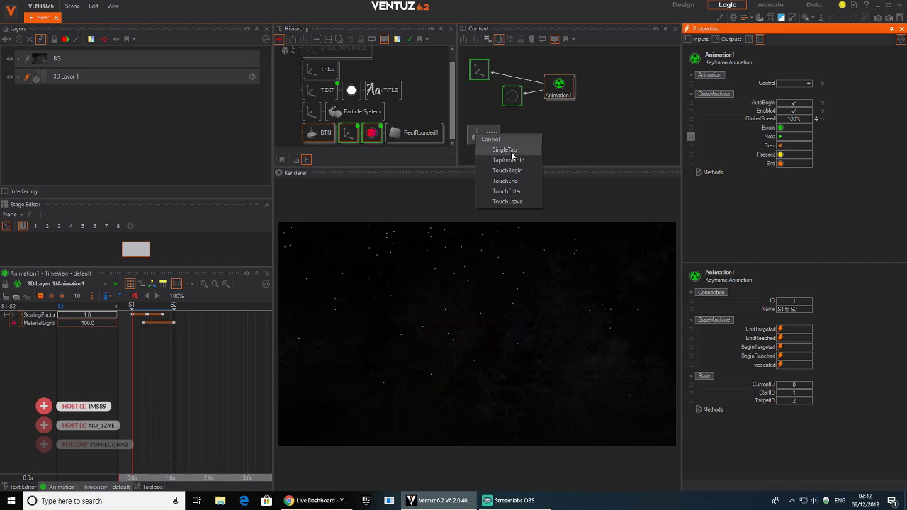
click(505, 150)
click(558, 85)
Add a Scene Event node to the 3D layer's content beside the button's Keyframe Animation.
double_click(587, 118)
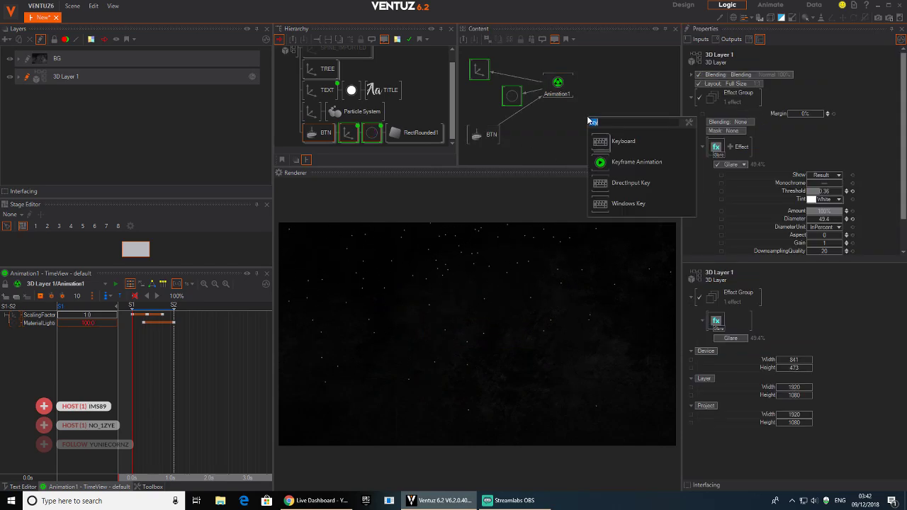
text(sce)
click(602, 145)
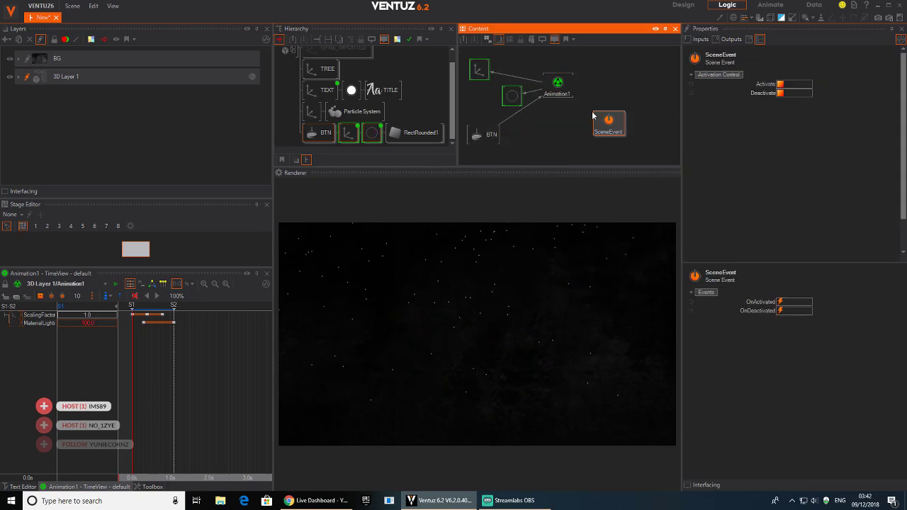
Bind the Scene Event's OnActivated event to the Begin method of the button's Keyframe Animation and trigger Activate.
click(562, 86)
drag(753, 134, 609, 131)
click(609, 130)
click(781, 83)
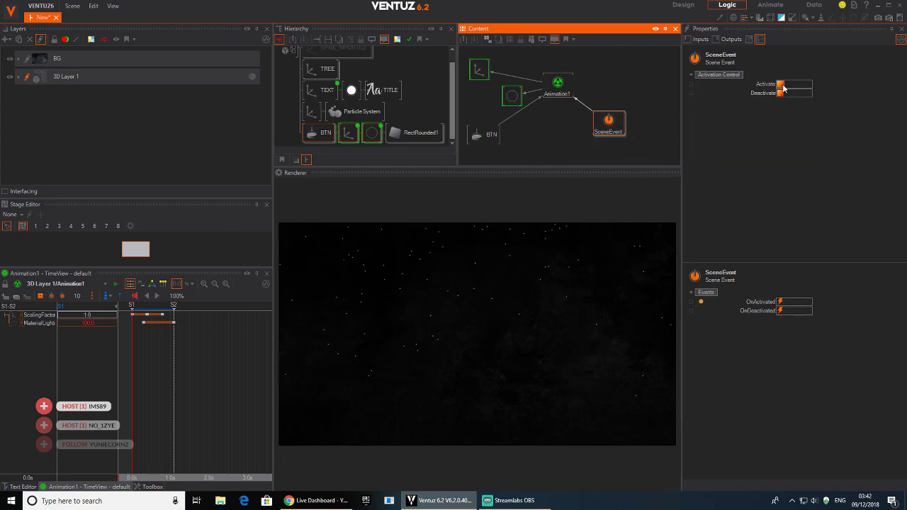
Arrange the button's content nodes with the Scene Event above the Keyframe Animation and the BTN touch button below it.
click(320, 94)
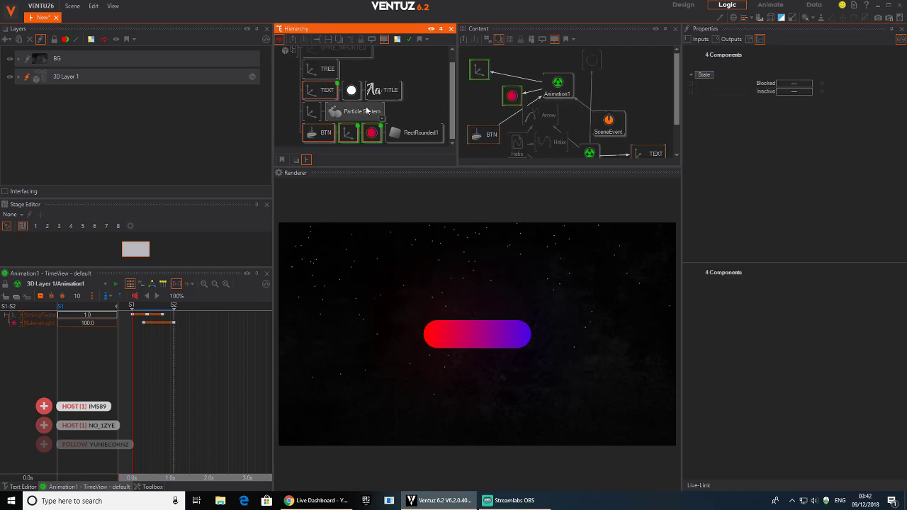
click(347, 137)
click(558, 87)
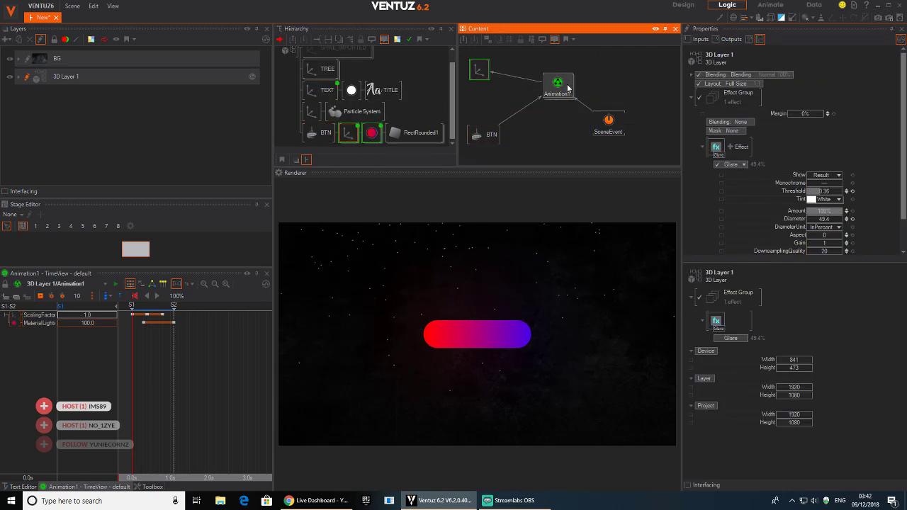
drag(504, 102, 476, 99)
drag(608, 126, 560, 63)
drag(486, 151, 560, 177)
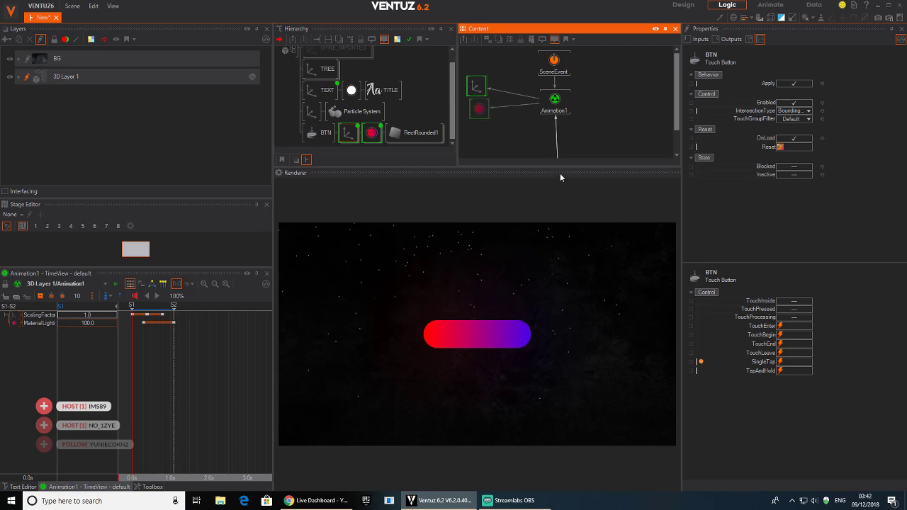
Rename the button's Keyframe Animation node as BTN1.
click(571, 82)
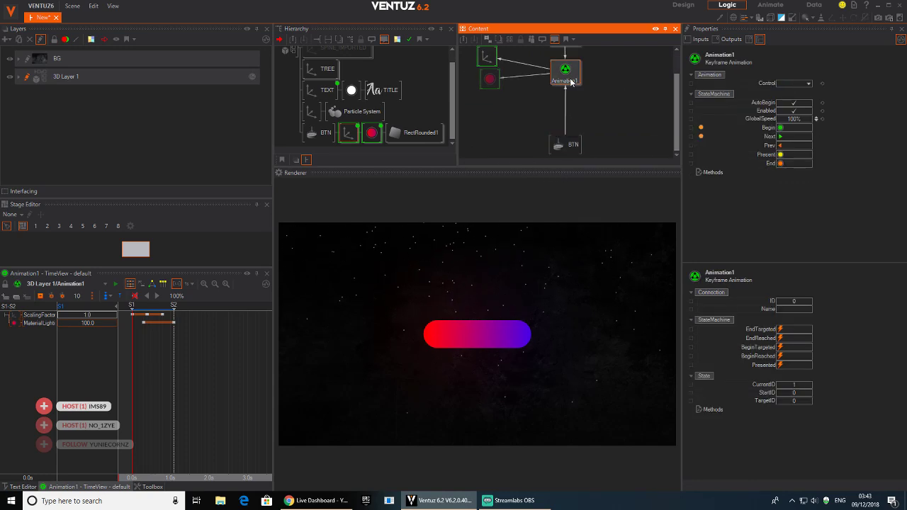
text(BTN1)
key(Return)
click(527, 136)
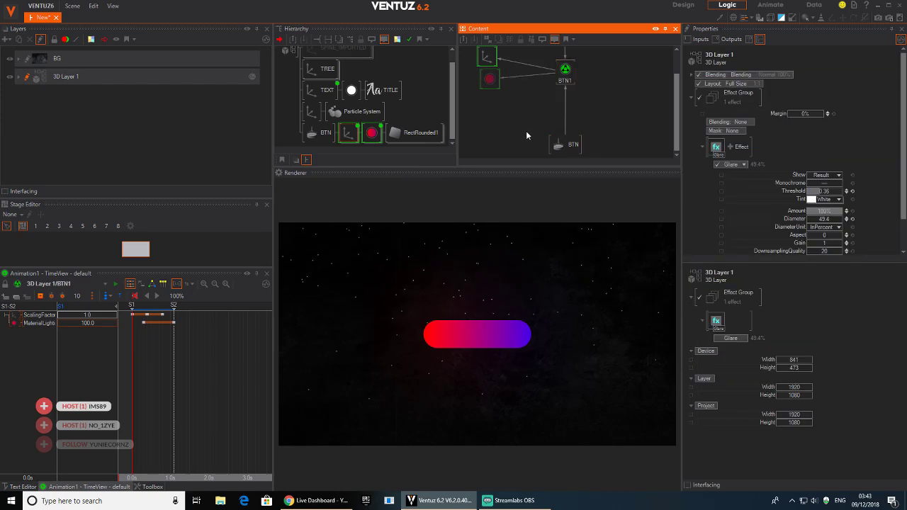
Add an Axis node under the button's gradient material in the hierarchy.
key(space)
text(ax)
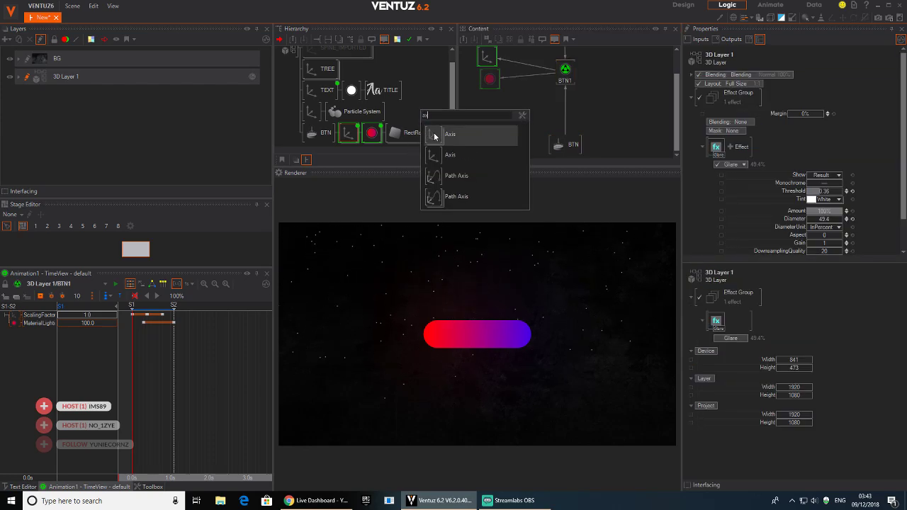
drag(433, 136, 377, 145)
scroll(405, 138, down, 1)
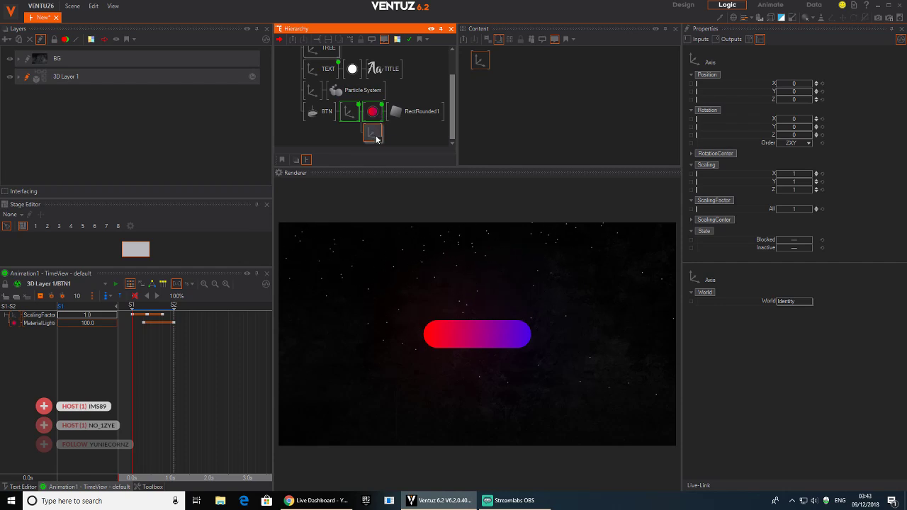
Attach a Text 2D node to the new axis in the button branch.
key(space)
text(te)
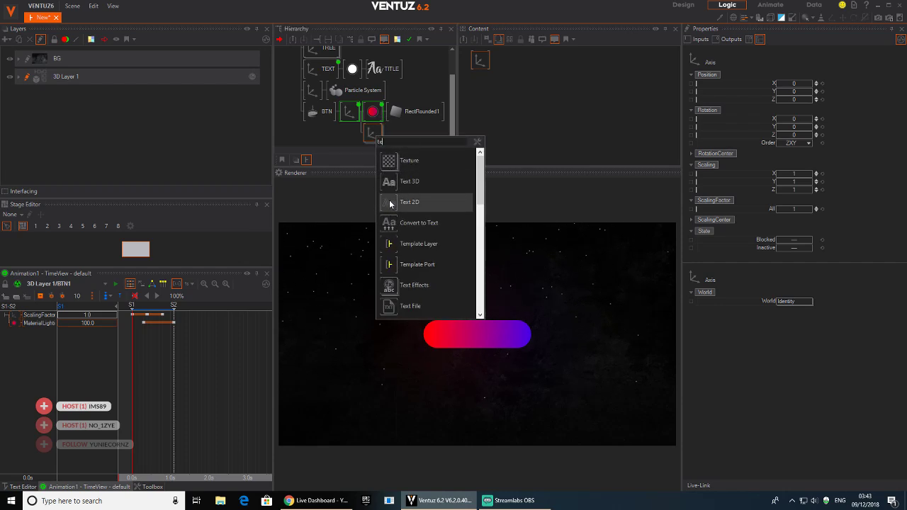
key(Escape)
drag(387, 139, 386, 138)
click(401, 152)
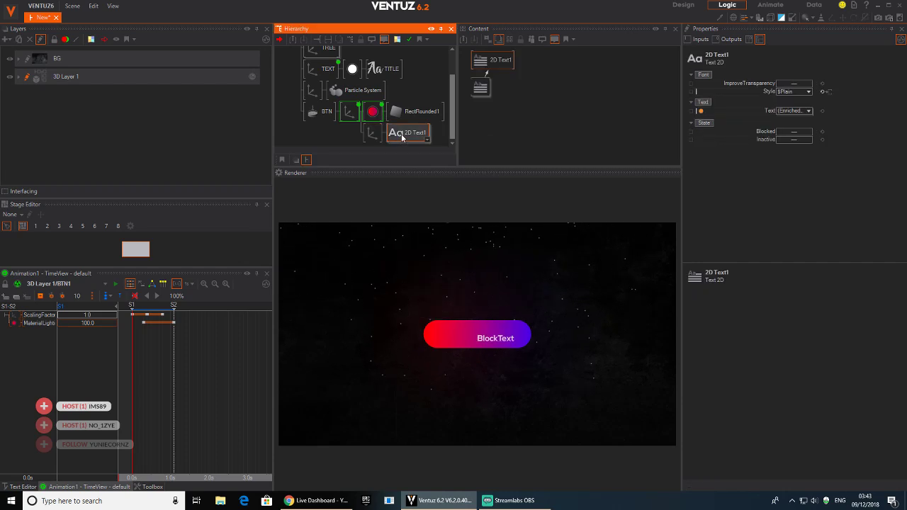
Set both the LineAlignment and the TextAlignment of the button label's block text to Center.
click(481, 86)
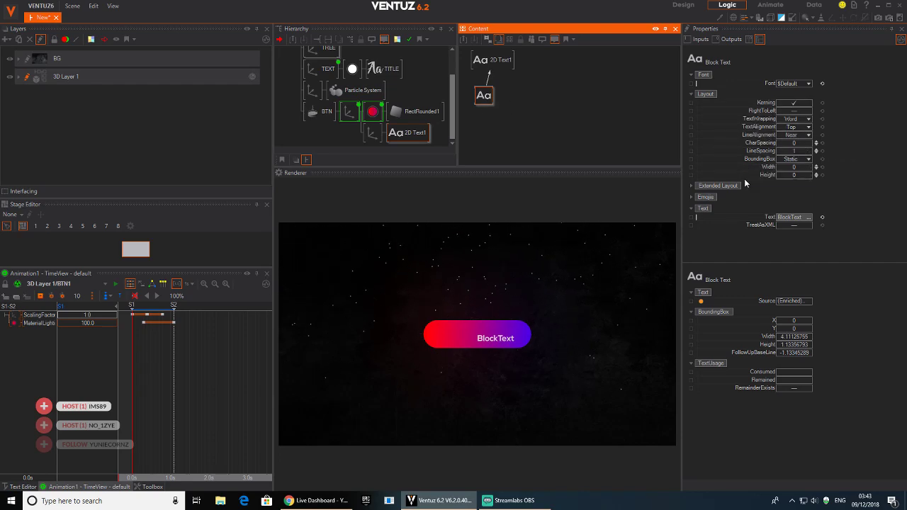
click(801, 135)
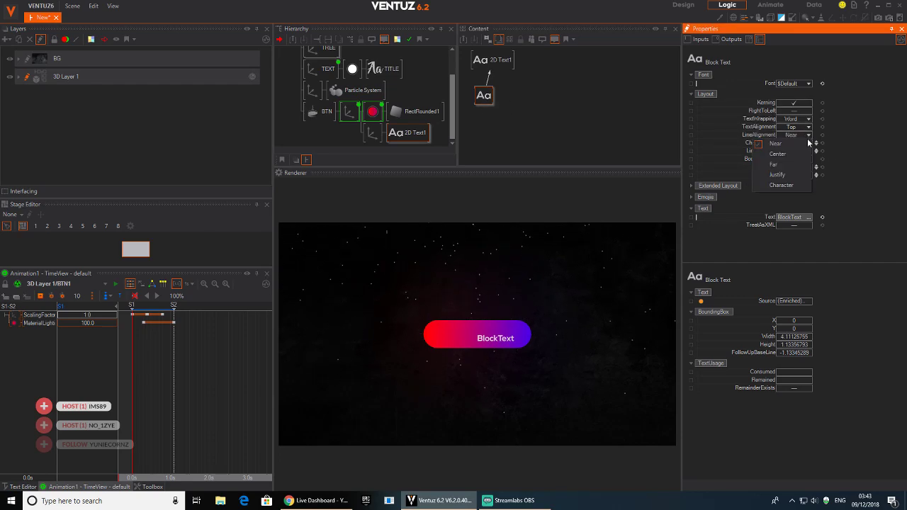
click(778, 154)
click(801, 127)
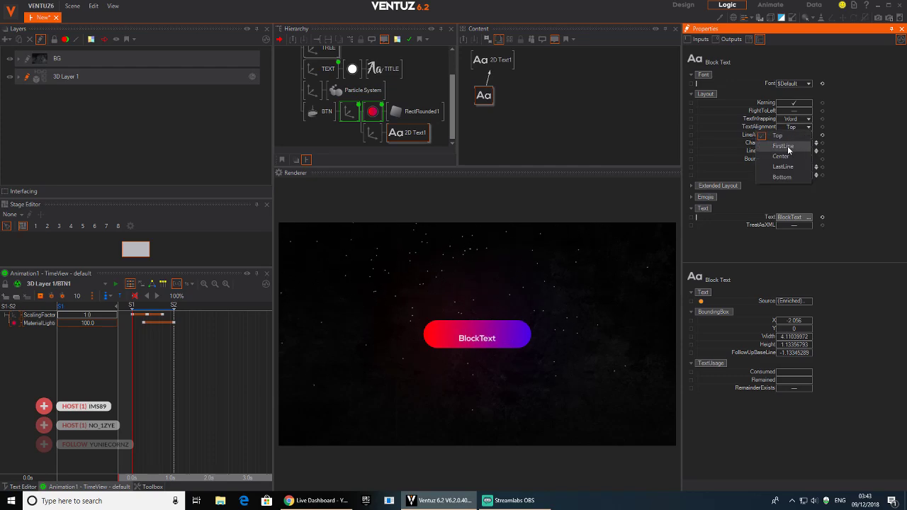
click(789, 156)
Replace the button label's block text with SHARE YOUR JOY.
click(447, 136)
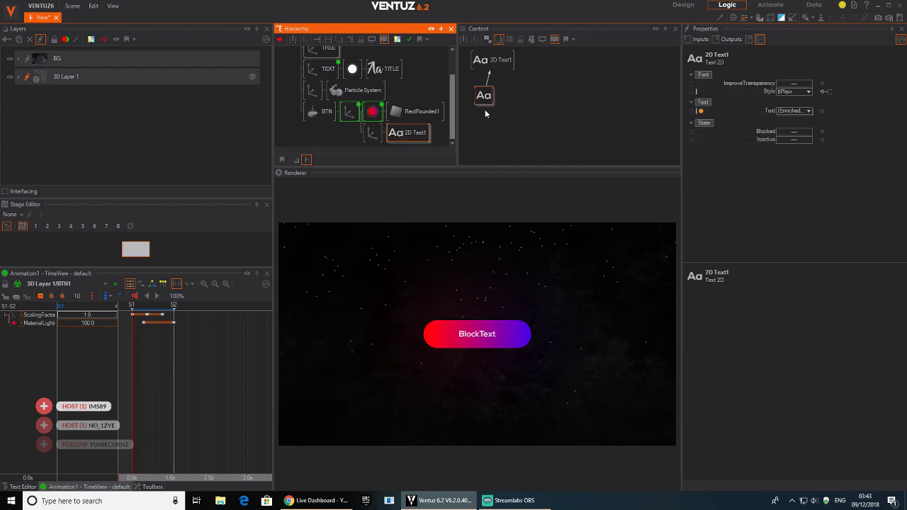
click(487, 100)
click(792, 218)
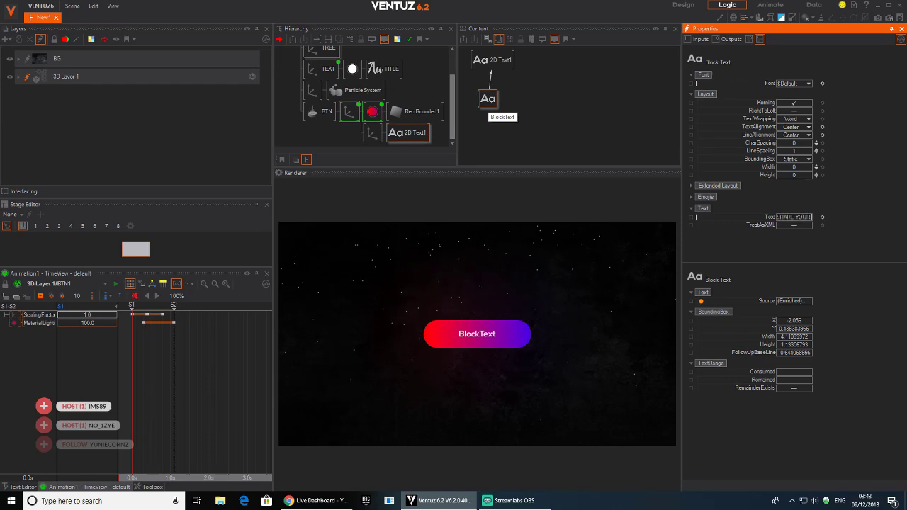
text(Y)
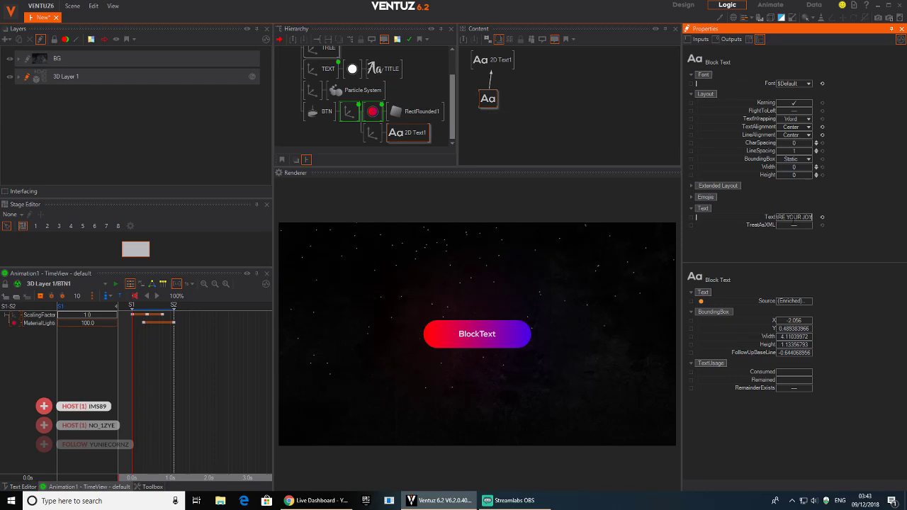
key(Return)
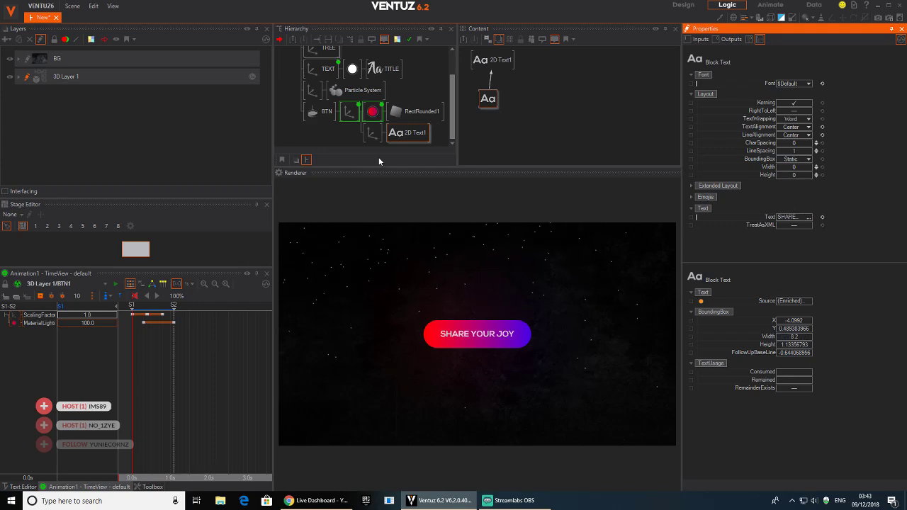
Select the BTN touch button and tap it in the renderer to test its animation with the label.
click(317, 111)
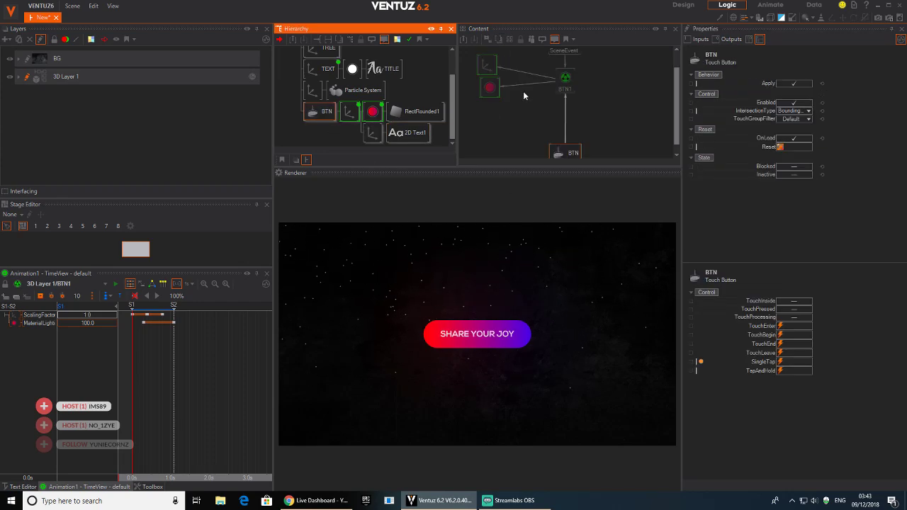
click(565, 160)
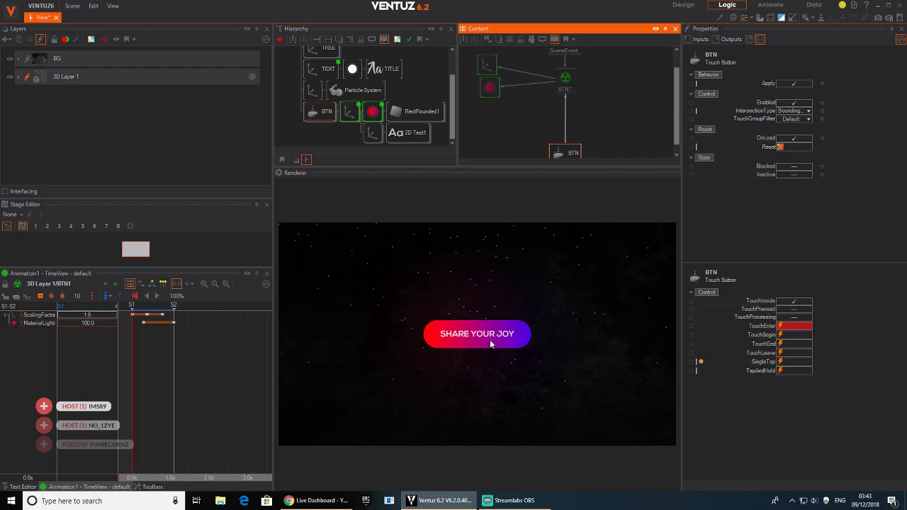
click(489, 331)
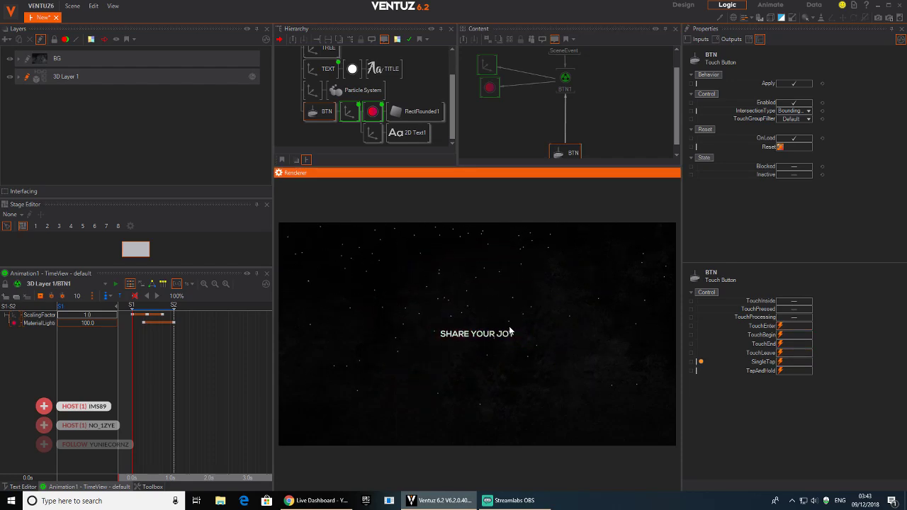
Insert a Material node between the label's axis and its 2D text.
double_click(351, 132)
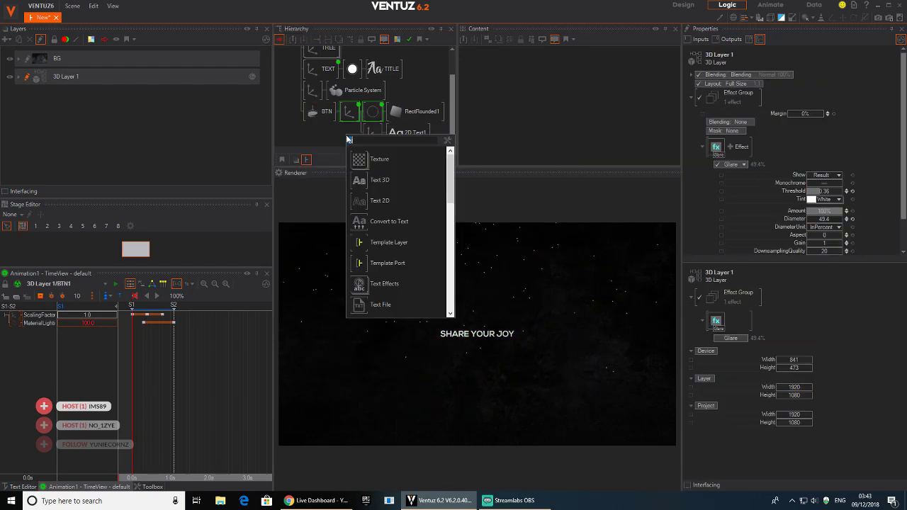
text(a)
click(358, 160)
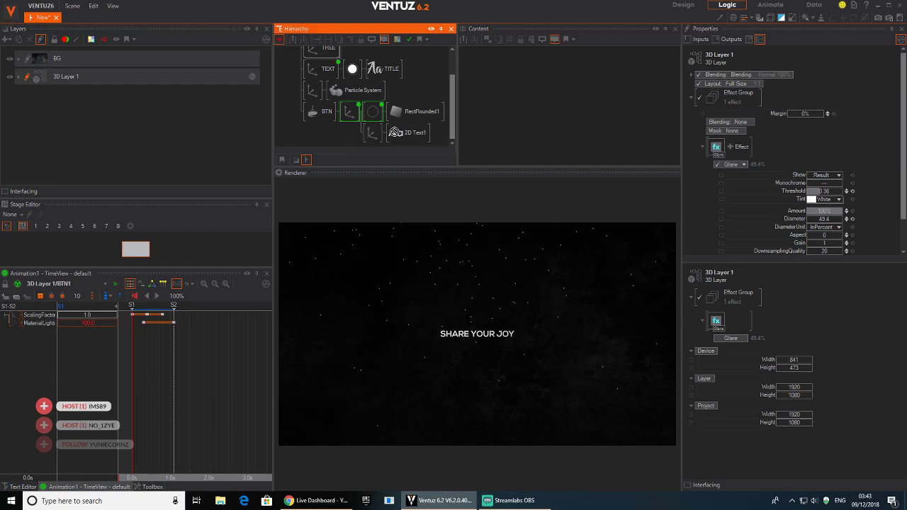
click(395, 134)
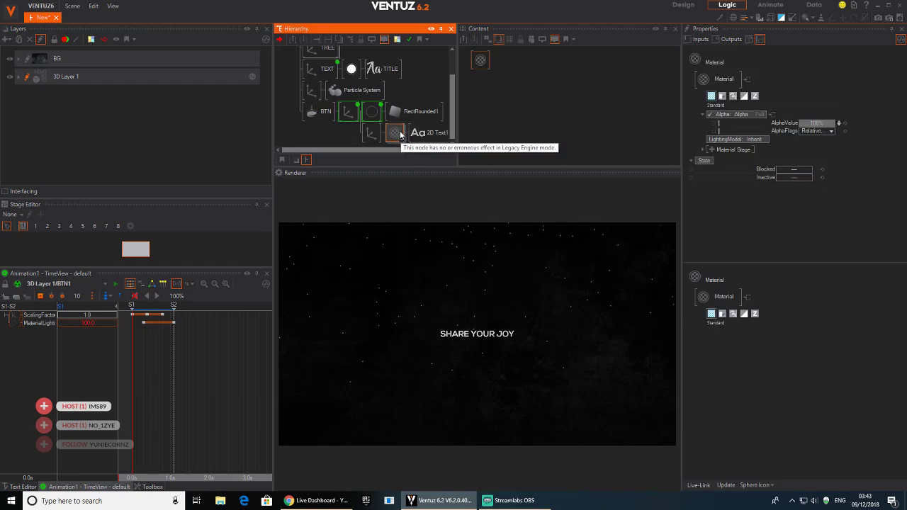
Set the label material's lighting model to No Light.
click(711, 149)
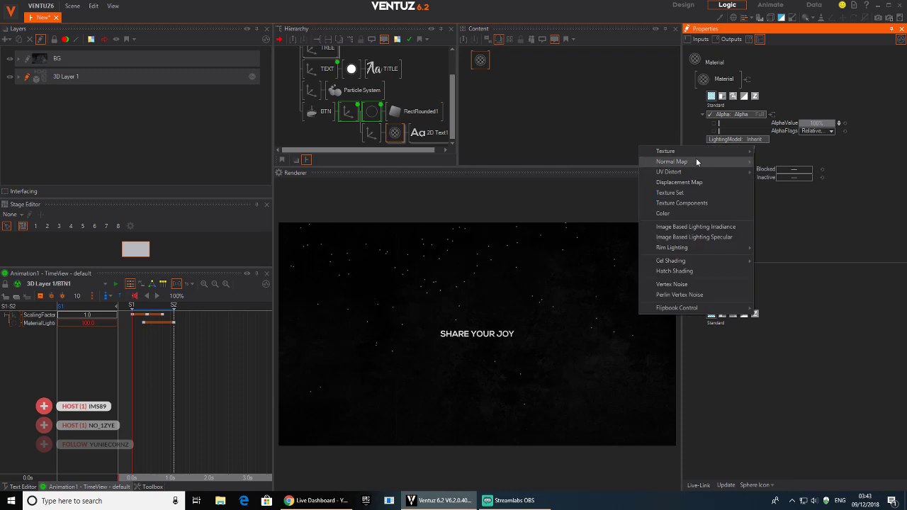
mouse_move(707, 152)
click(789, 150)
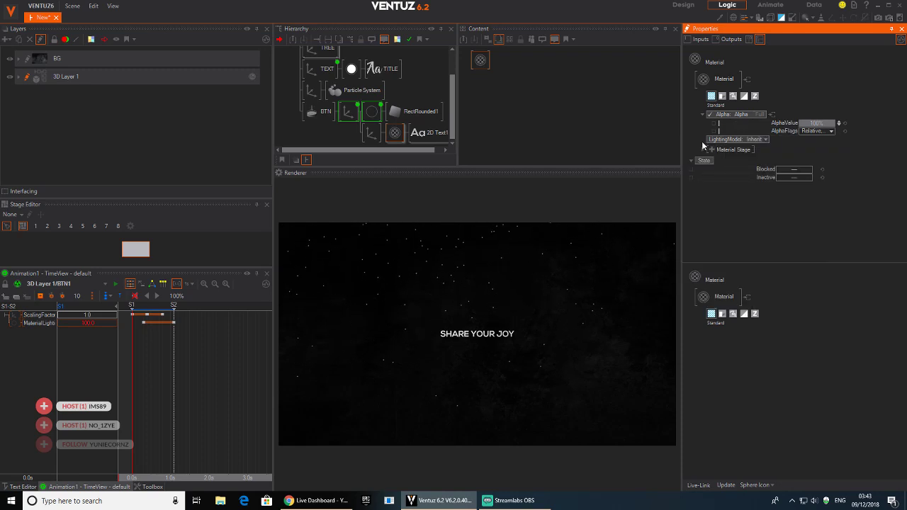
click(752, 141)
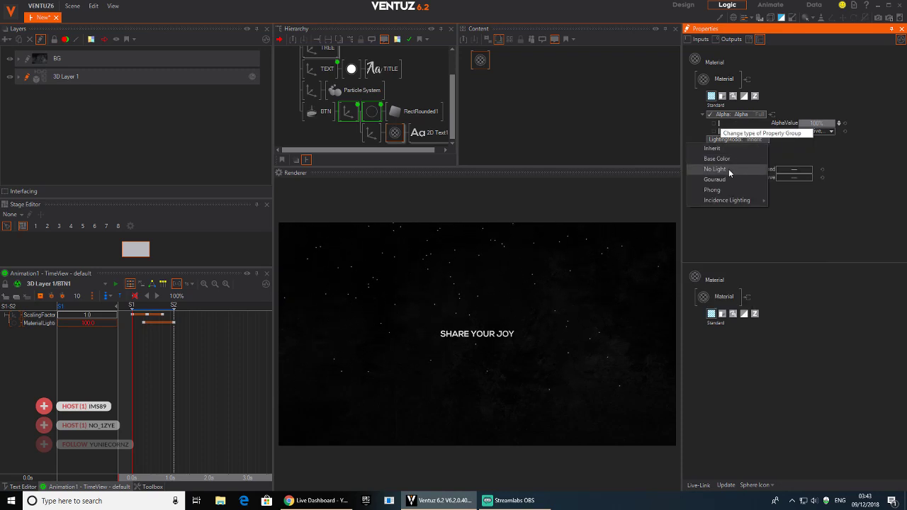
click(729, 169)
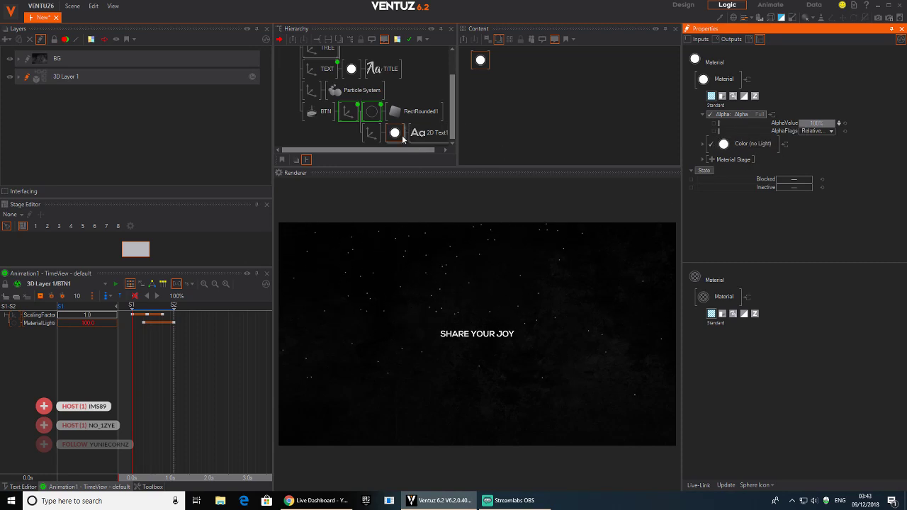
Place the label material beside the button animation's nodes and bind its AlphaValue to the BTN1 animation.
click(371, 111)
click(490, 88)
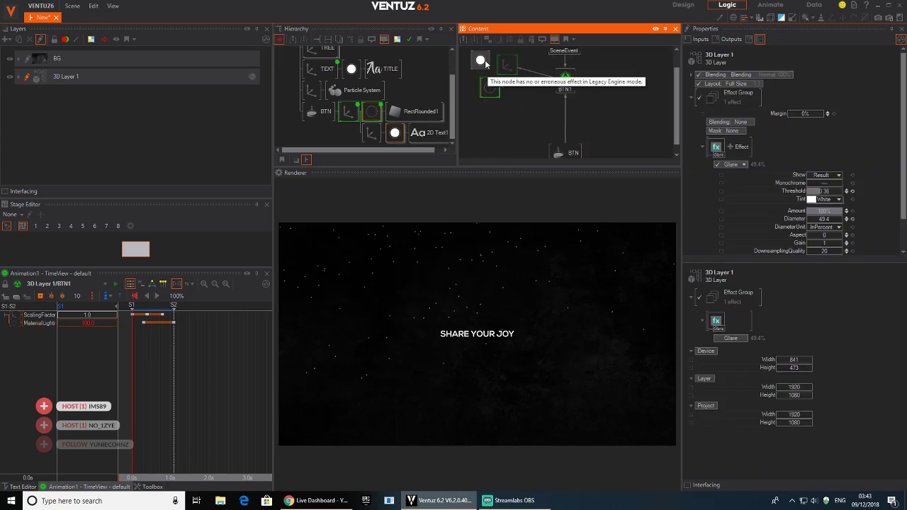
click(489, 115)
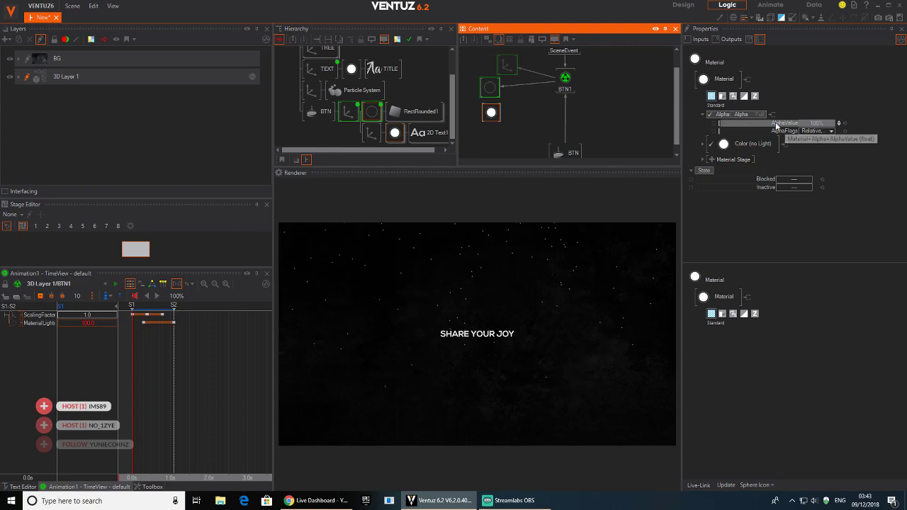
drag(780, 124, 565, 82)
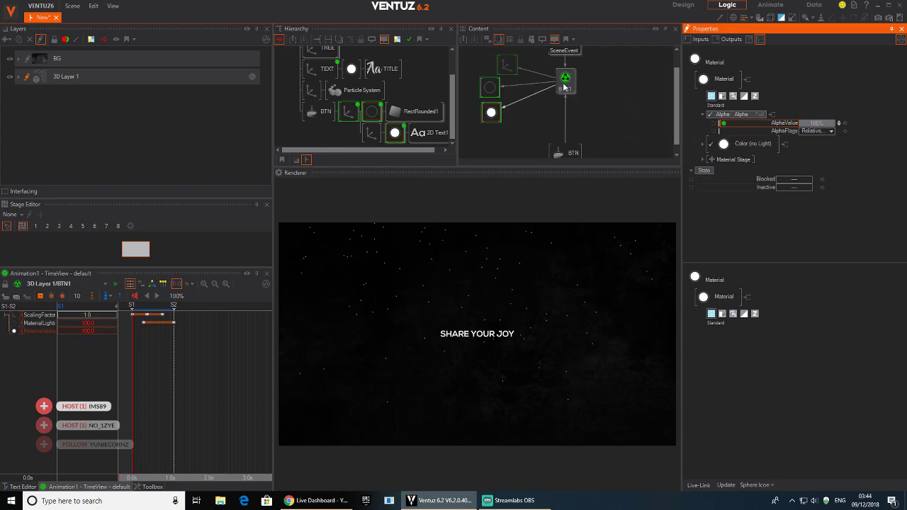
Add MaterialAlpha keyframes for the label at 0.3 s and 1.1 s in the BTN1 animation.
click(565, 85)
drag(164, 334, 174, 369)
click(41, 331)
click(40, 296)
click(41, 297)
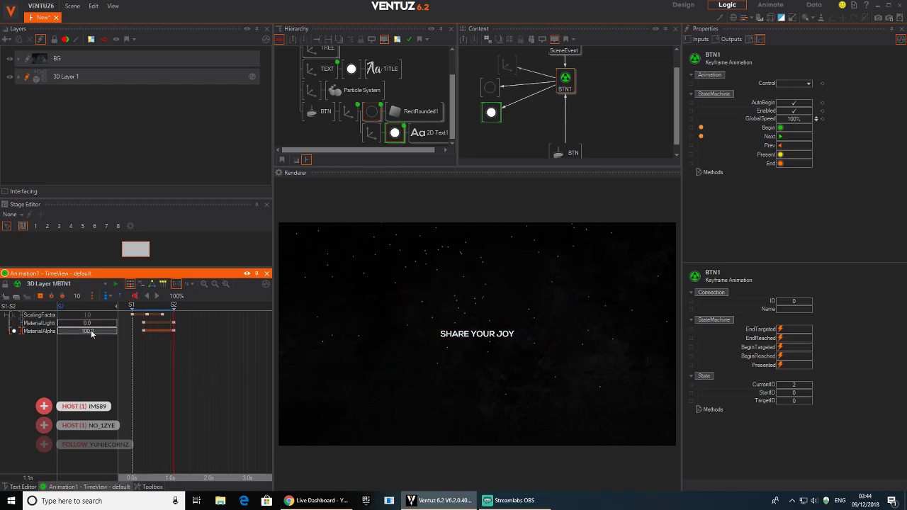
Set the label's MaterialAlpha keyframe at 1.1 s to 0 and preview the fade by tapping the button from state S1.
click(92, 334)
text(0)
key(Return)
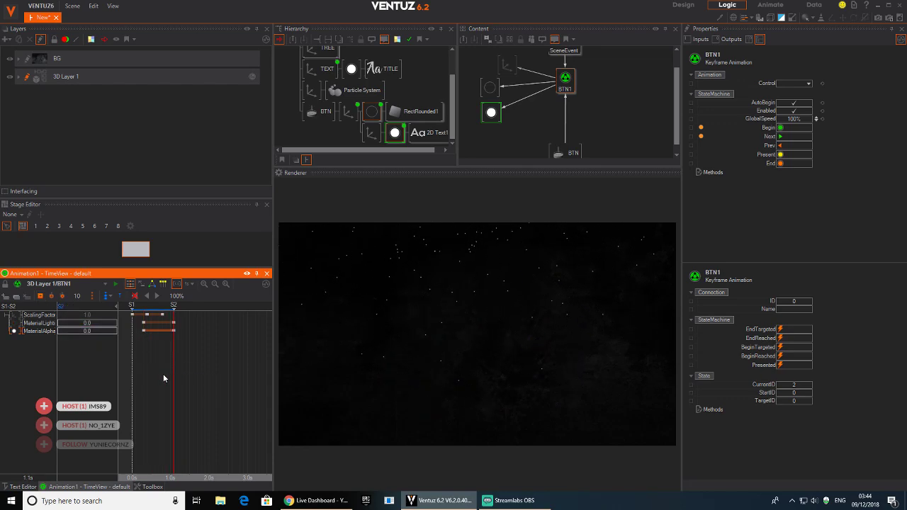
click(132, 376)
click(480, 347)
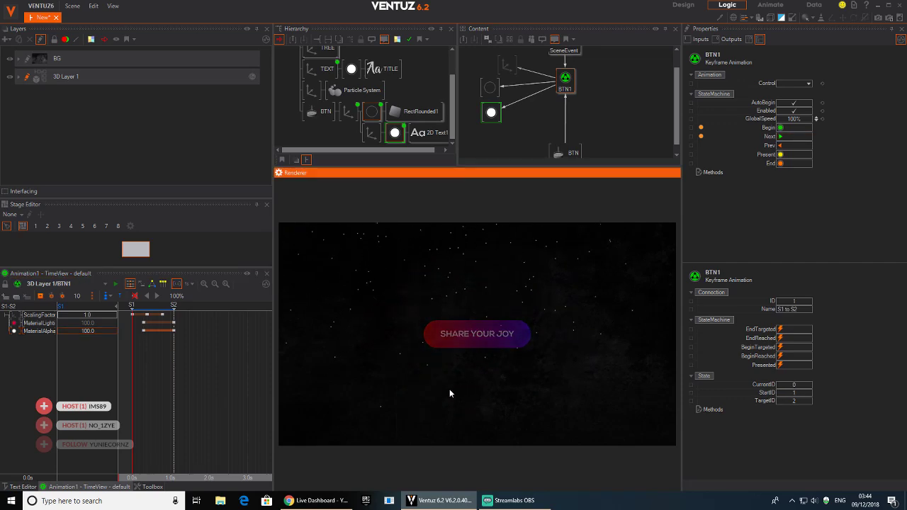
Return the BTN1 animation to state S1 and tap the SHARE YOUR JOY button to preview its fade.
click(139, 387)
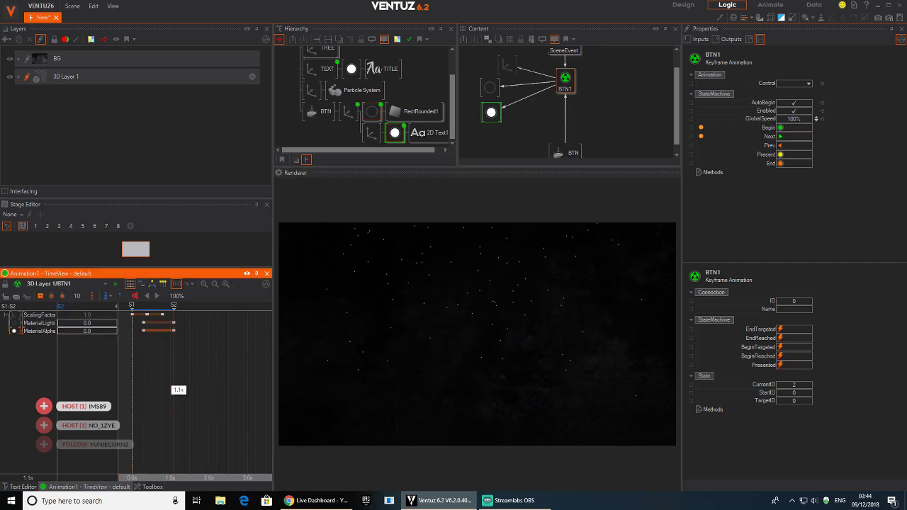
click(565, 81)
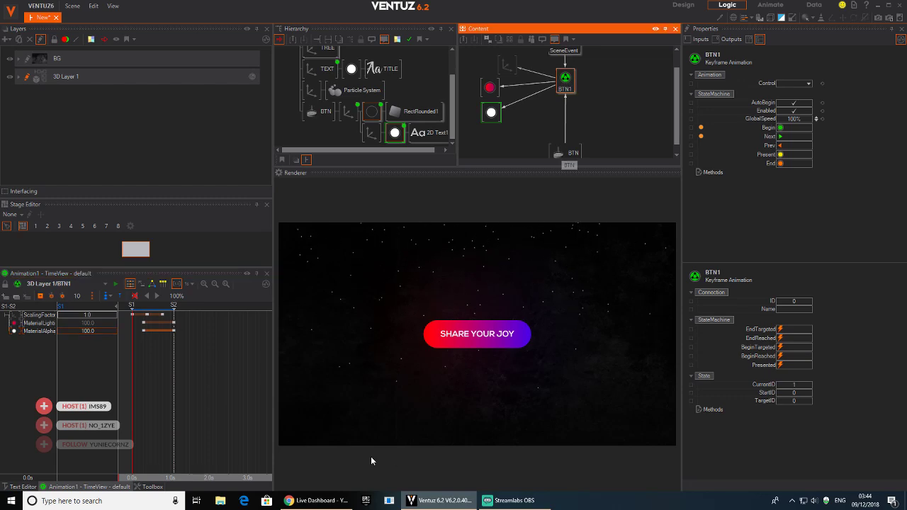
click(514, 344)
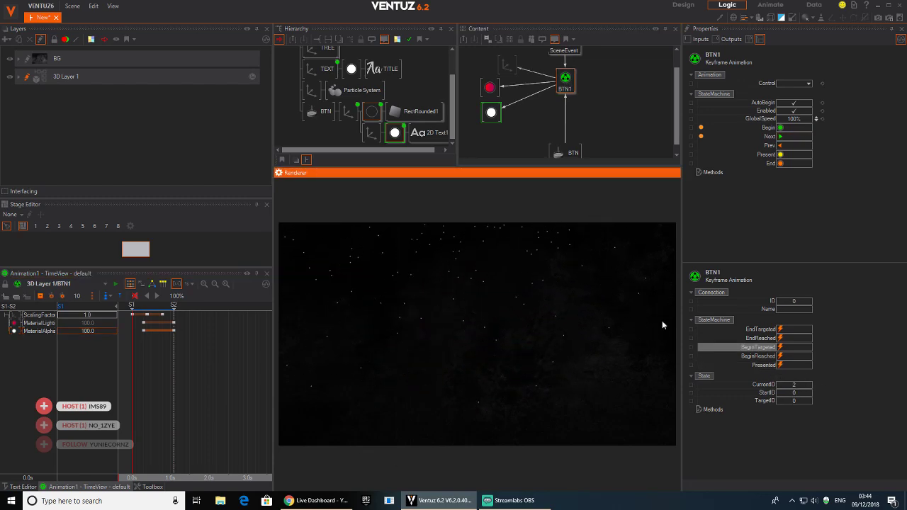
Inspect state S2 in BTN1's logic view, then return to its timeline and replay the button tap from state S1.
click(152, 286)
click(171, 319)
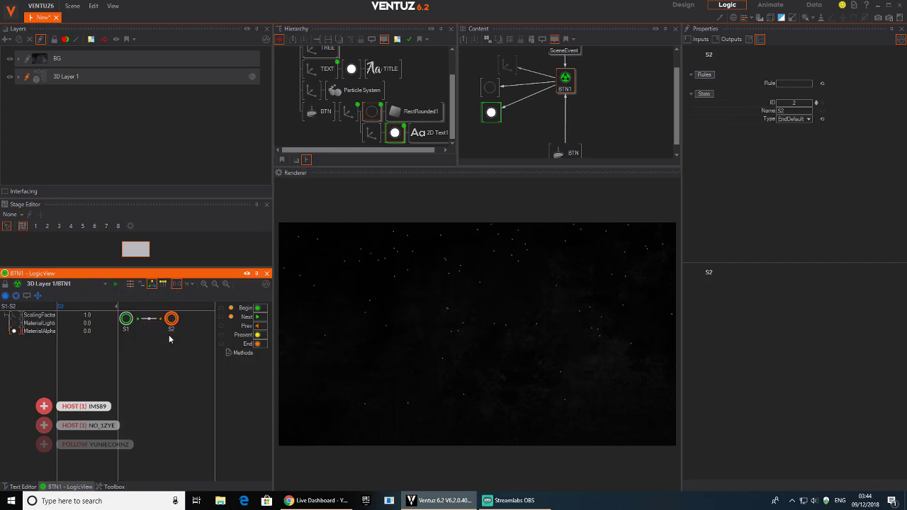
click(565, 78)
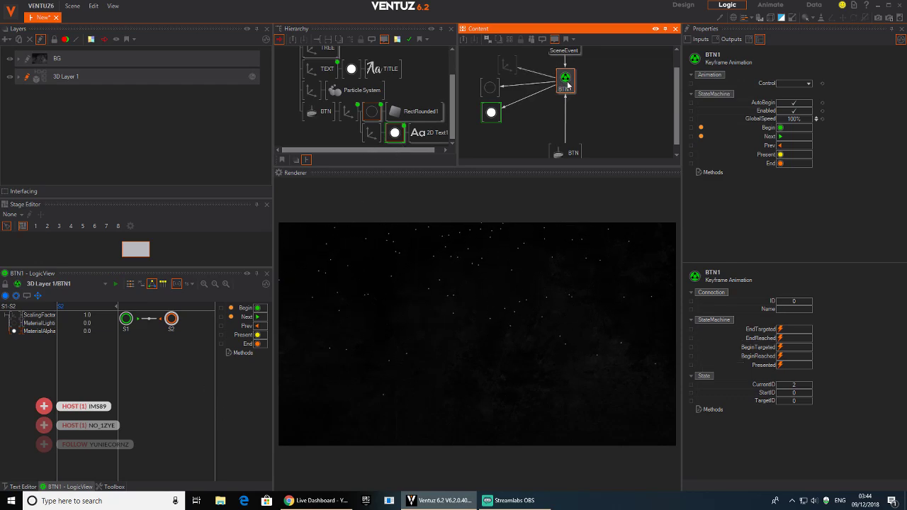
click(129, 284)
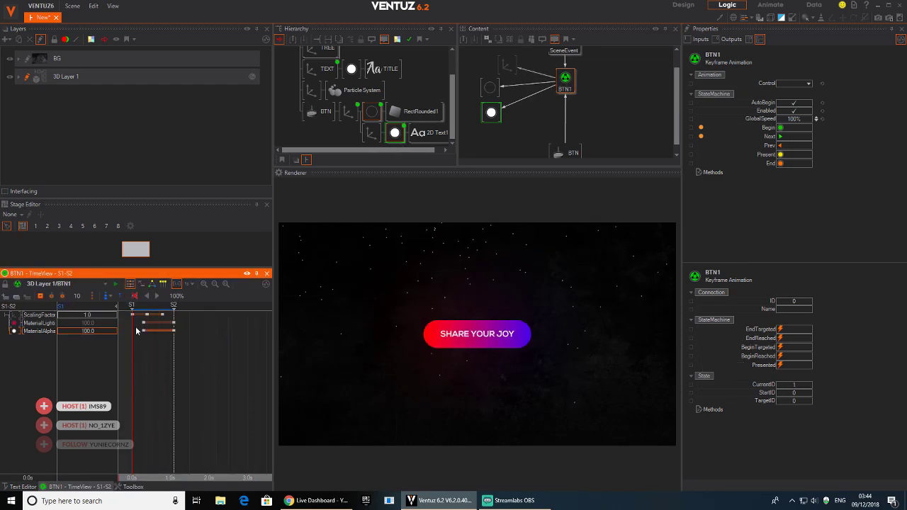
click(156, 297)
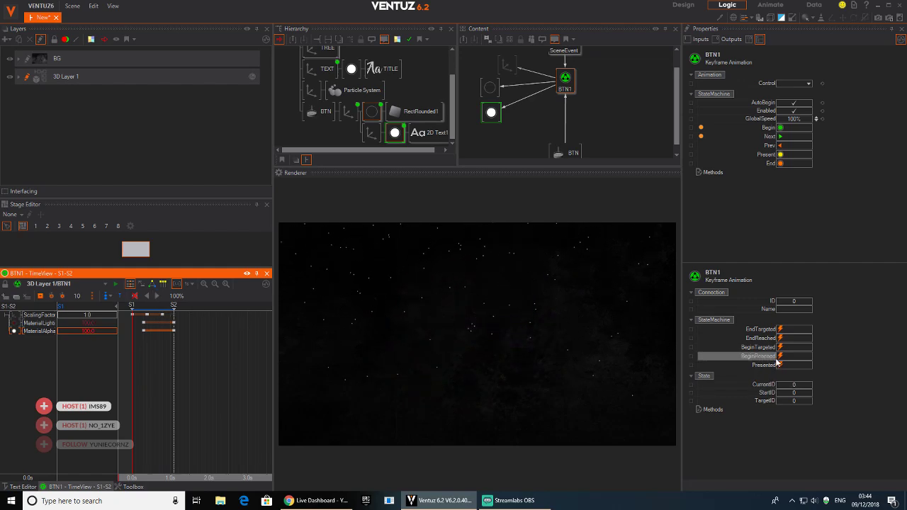
click(136, 372)
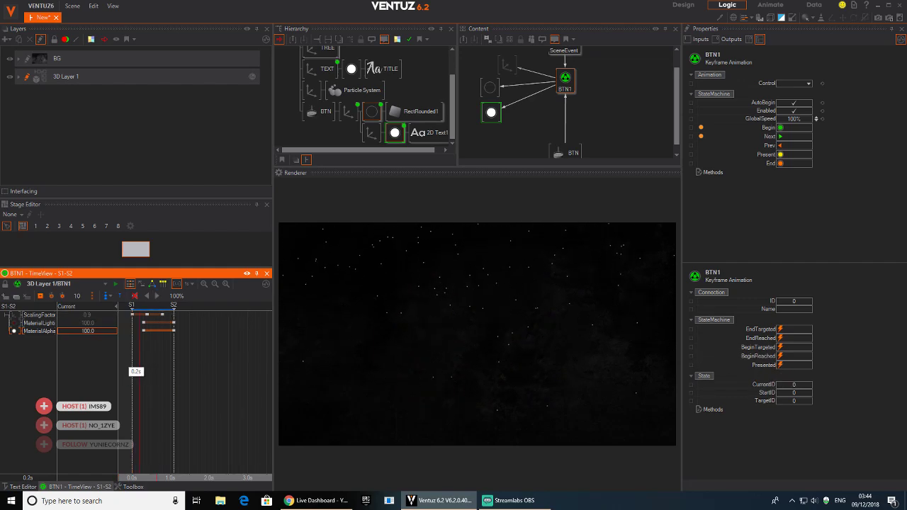
click(564, 84)
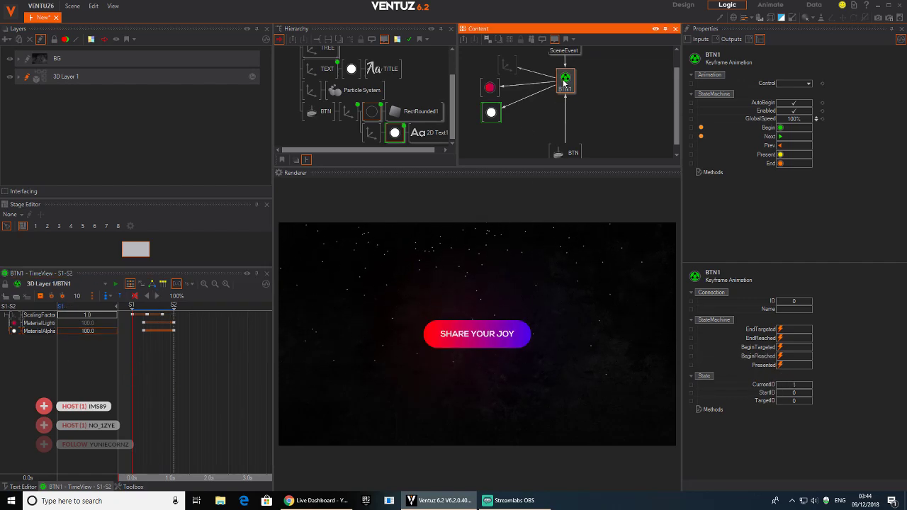
click(508, 340)
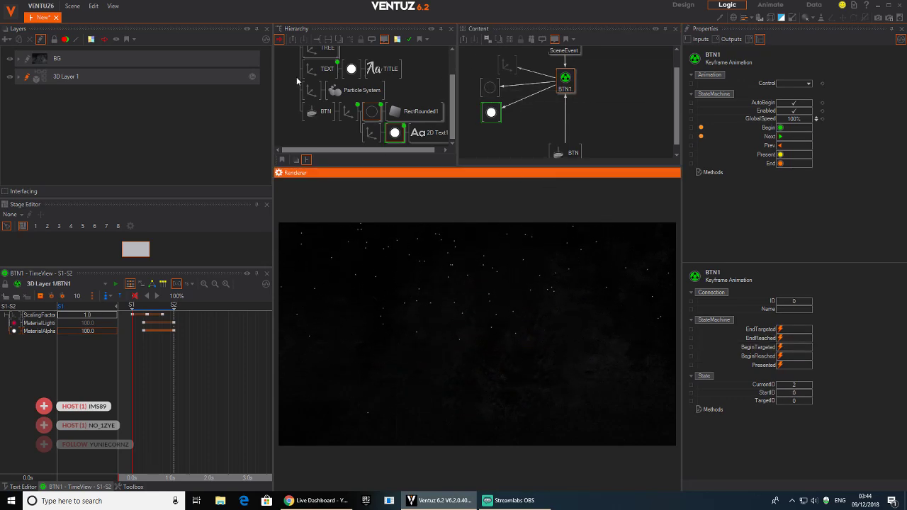
Merge the BTN touch button and its child nodes into a hierarchy container.
click(329, 132)
right_click(323, 111)
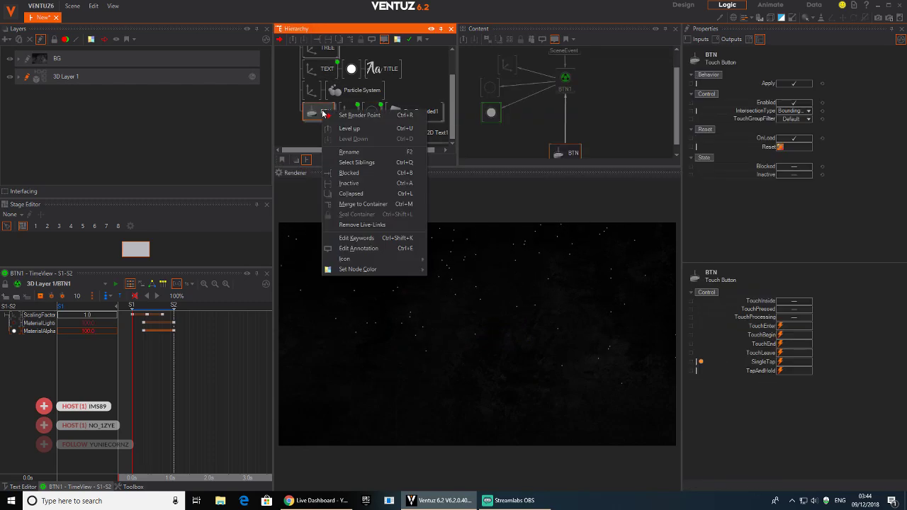
click(358, 204)
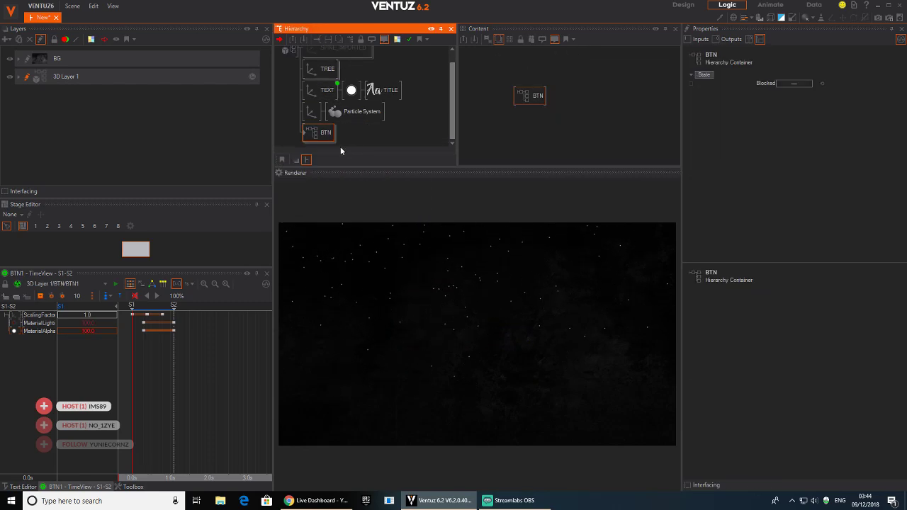
Expose the BTN1 animation's EndReached event on the BTN container and return to the parent hierarchy.
double_click(326, 135)
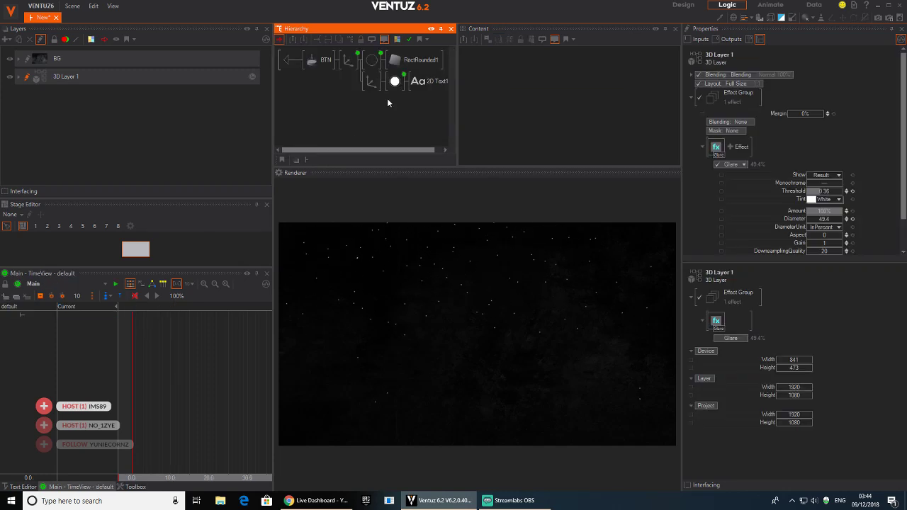
click(319, 61)
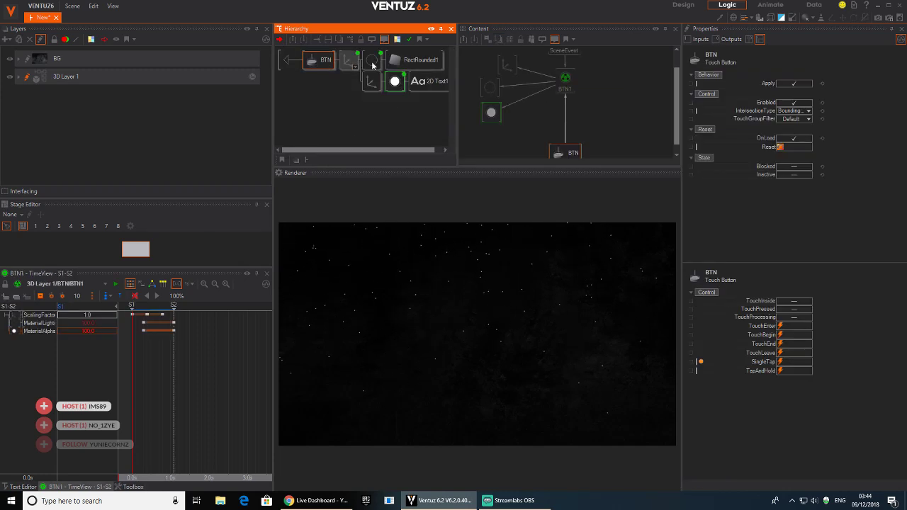
click(565, 79)
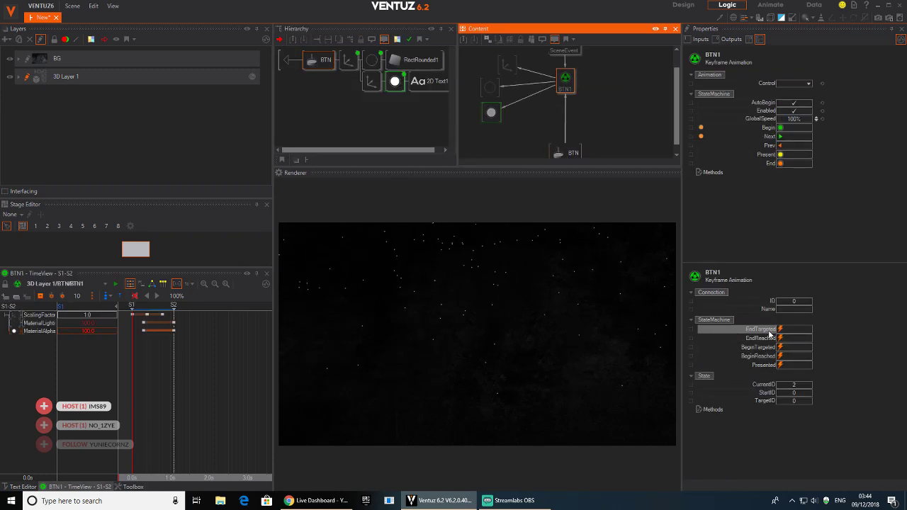
click(692, 339)
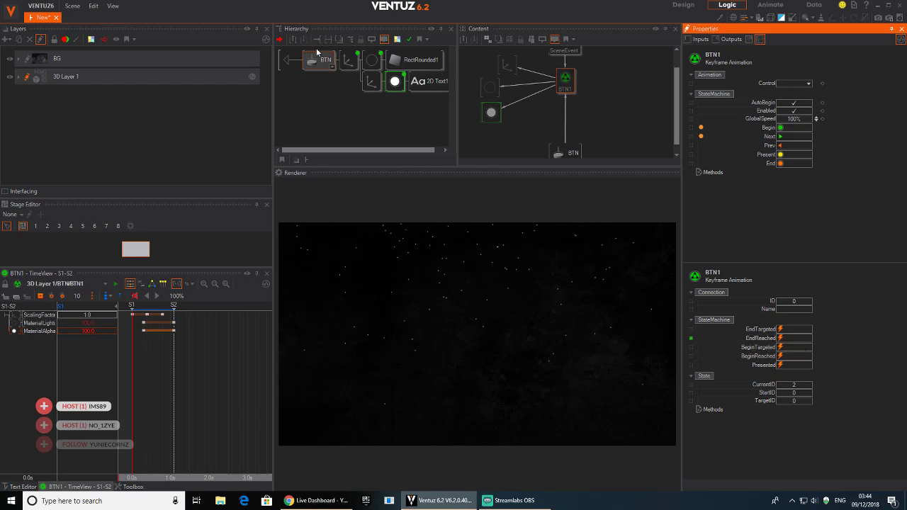
click(287, 61)
click(319, 133)
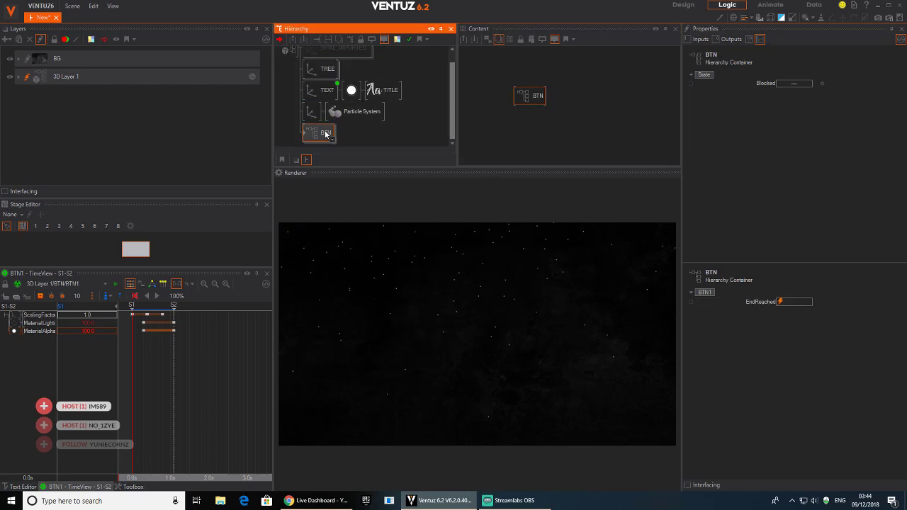
Place the BTN container near the XMAS animation, bind its EndReached event to the animation's Next, and trigger Next to preview.
click(534, 107)
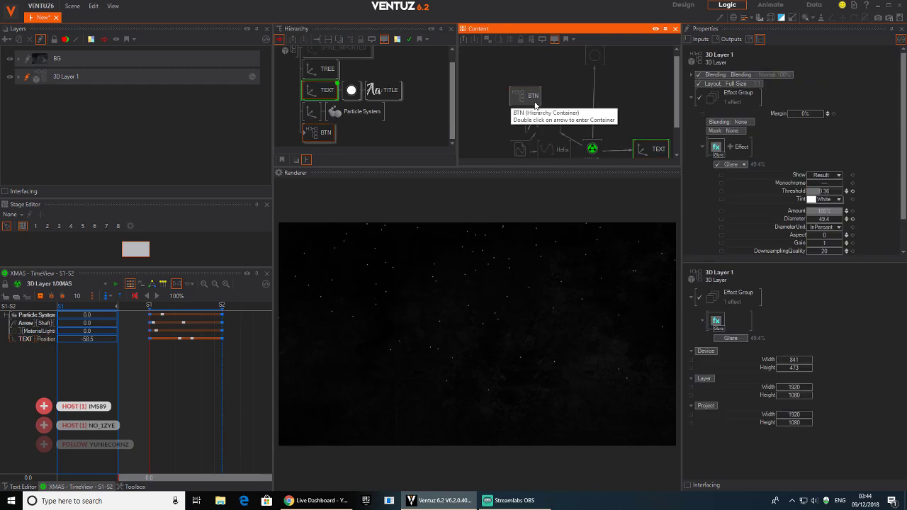
drag(522, 98, 640, 92)
middle_drag(595, 156, 565, 122)
drag(565, 122, 569, 109)
click(780, 138)
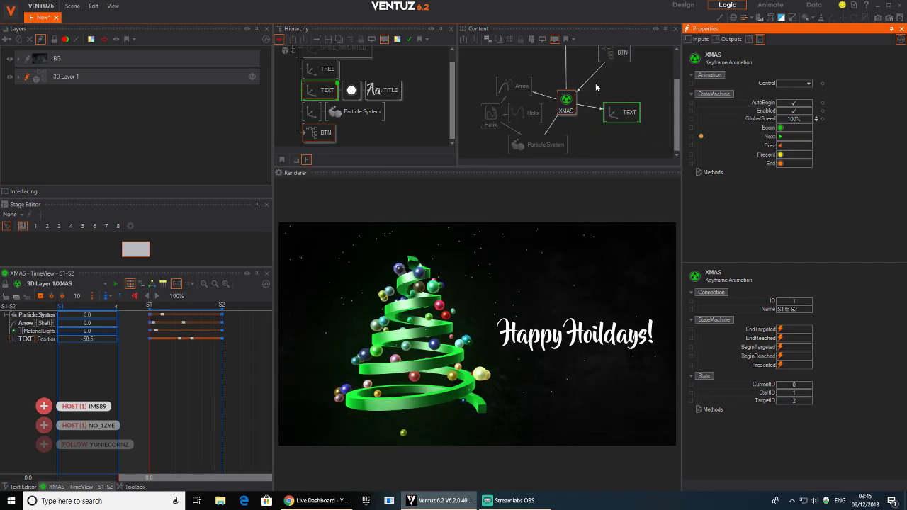
Add a Scene Event node beside the BTN container above the XMAS animation.
middle_drag(597, 86, 593, 128)
click(565, 125)
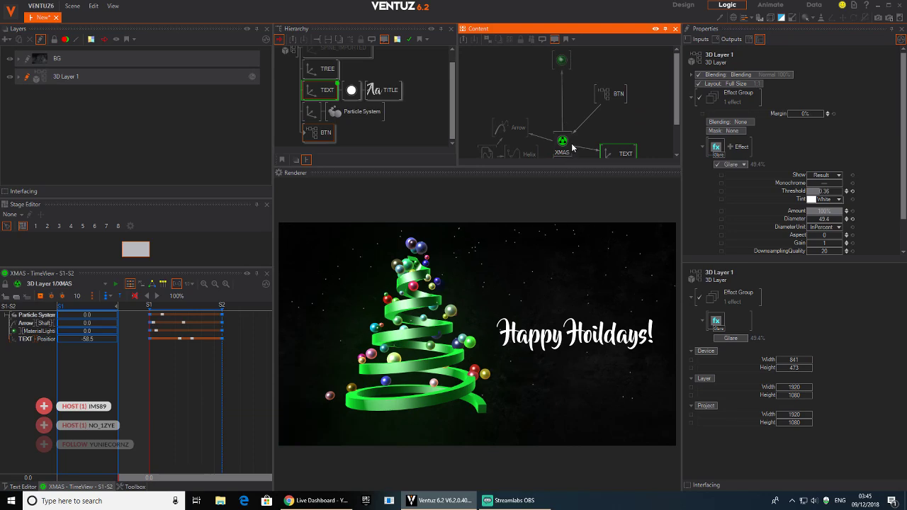
click(564, 143)
double_click(538, 94)
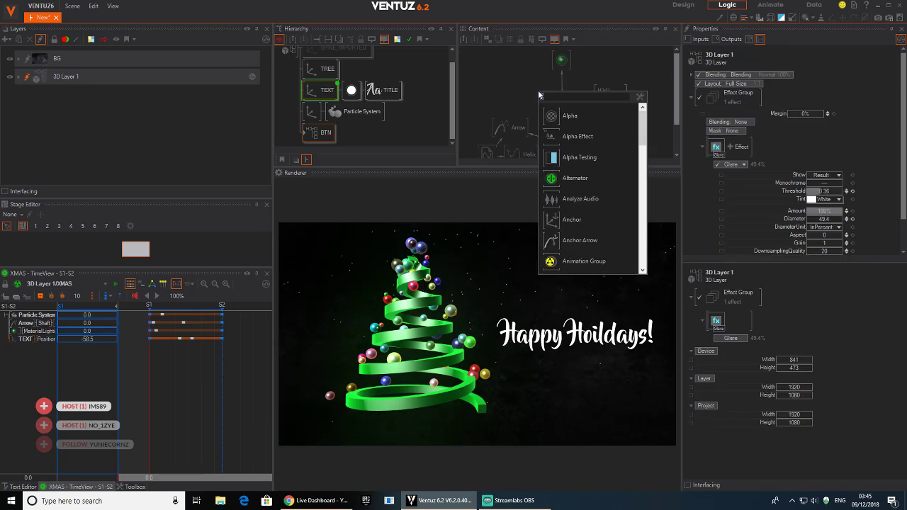
text(sce)
key(Down)
key(Up)
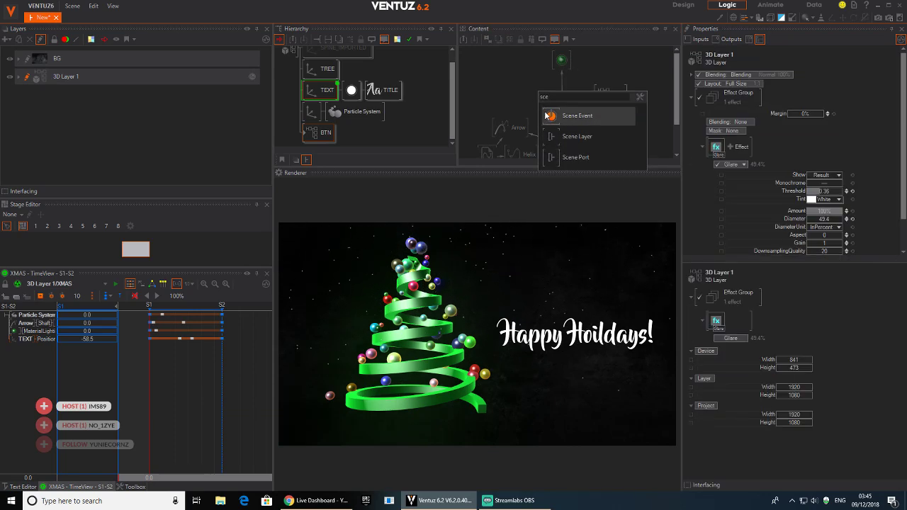
key(Return)
click(538, 95)
Bind the XMAS animation's Begin to the Scene Event's OnActivated and return the animation to state S1.
click(563, 142)
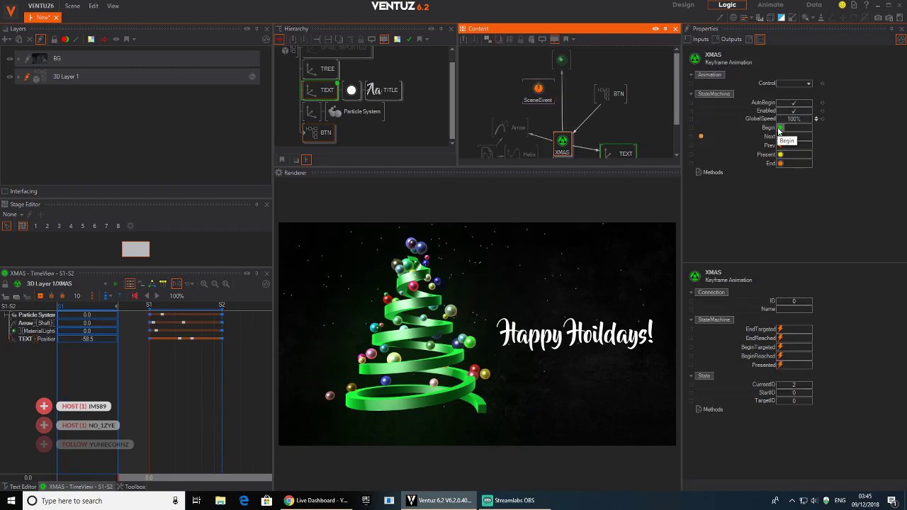
drag(762, 129, 531, 90)
click(557, 108)
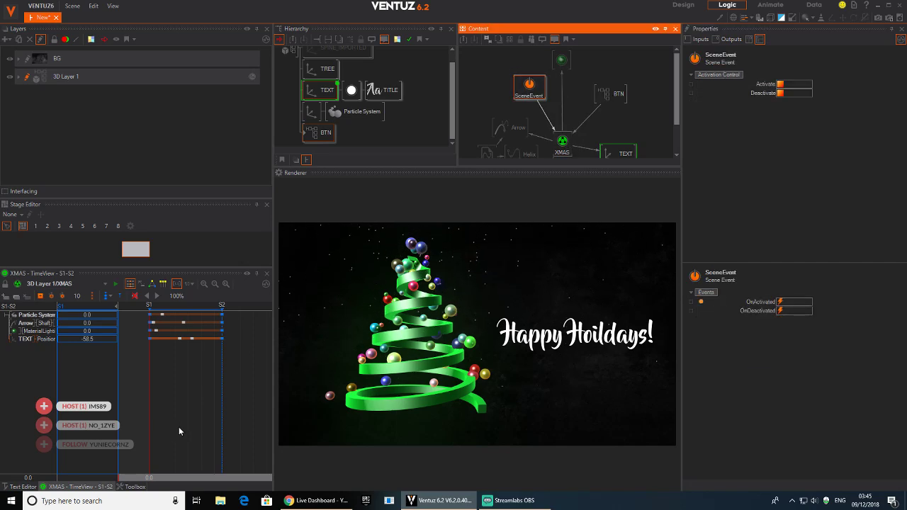
click(150, 407)
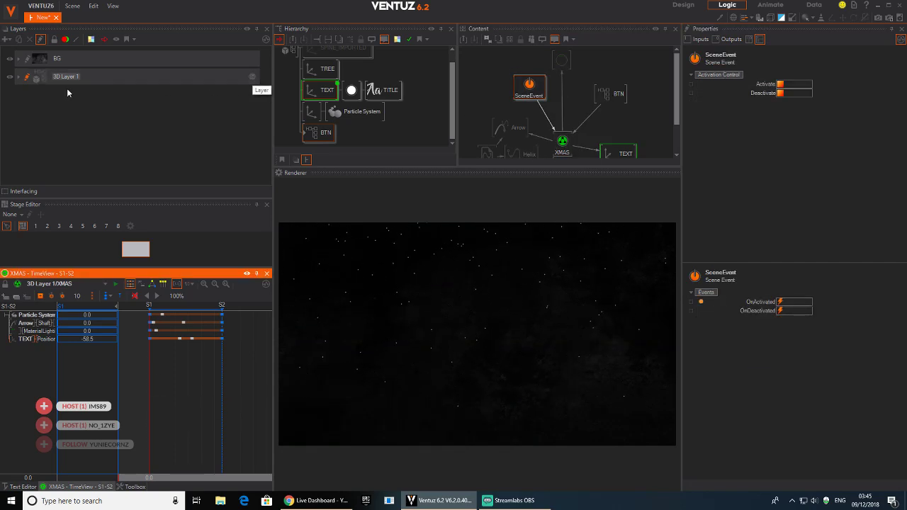
Save the scene in the Scenes folder as XMAS2018.
click(72, 5)
click(102, 64)
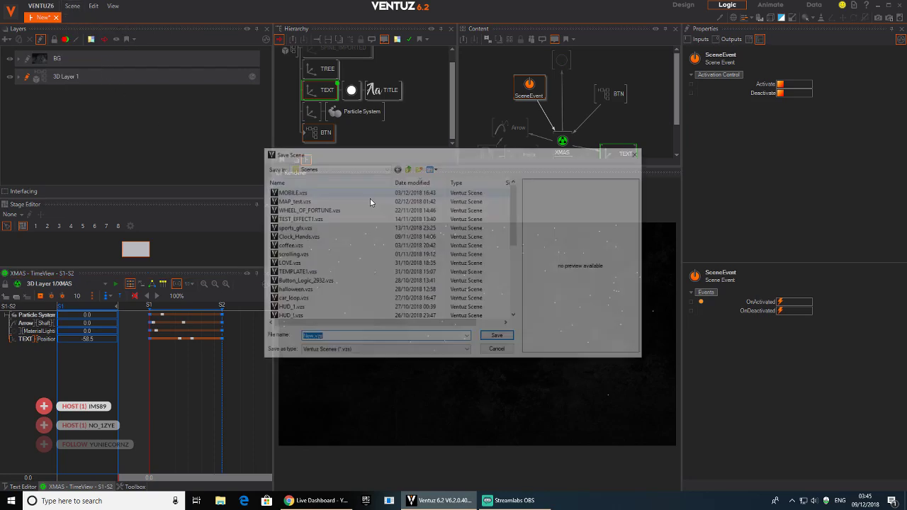
text(XMAS)
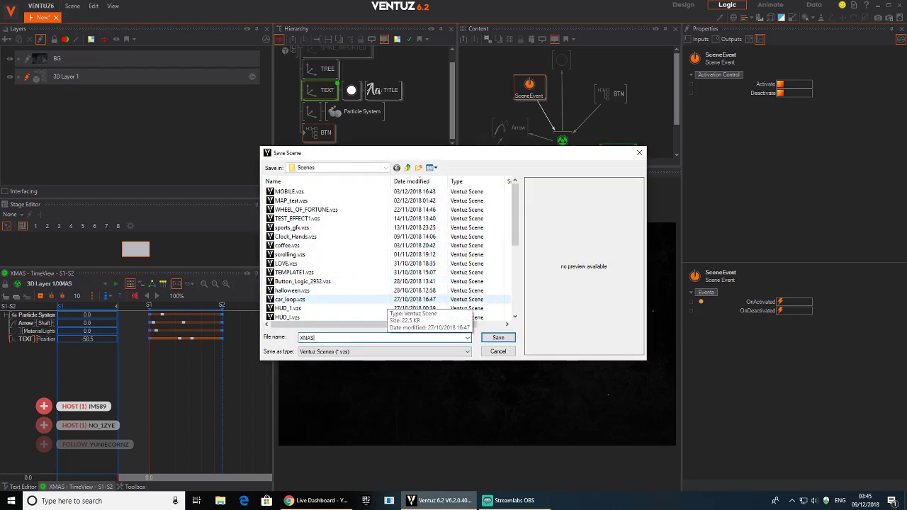
key(BackSpace)
key(BackSpace)
text(MAS)
key(Return)
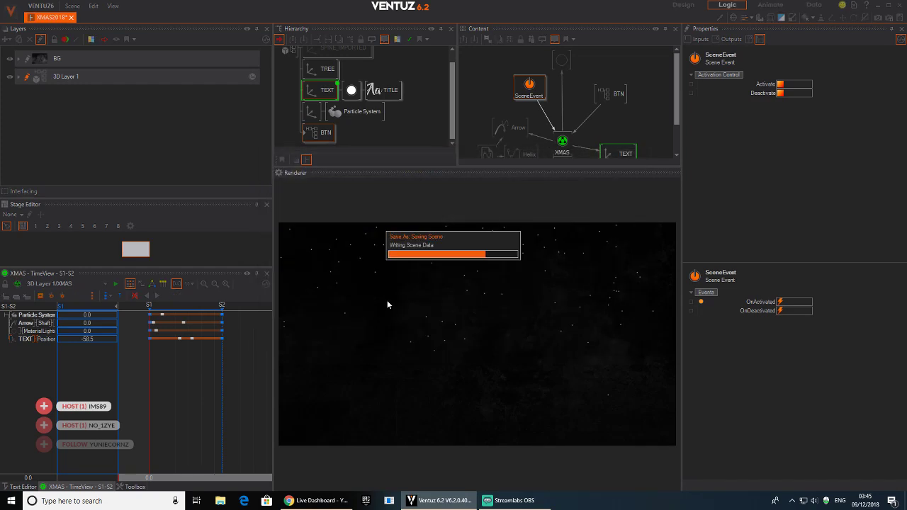
Open a new scene, switch back to XMAS2018 to reactivate it, and tap the button to test the whole sequence.
click(319, 132)
click(73, 5)
click(79, 19)
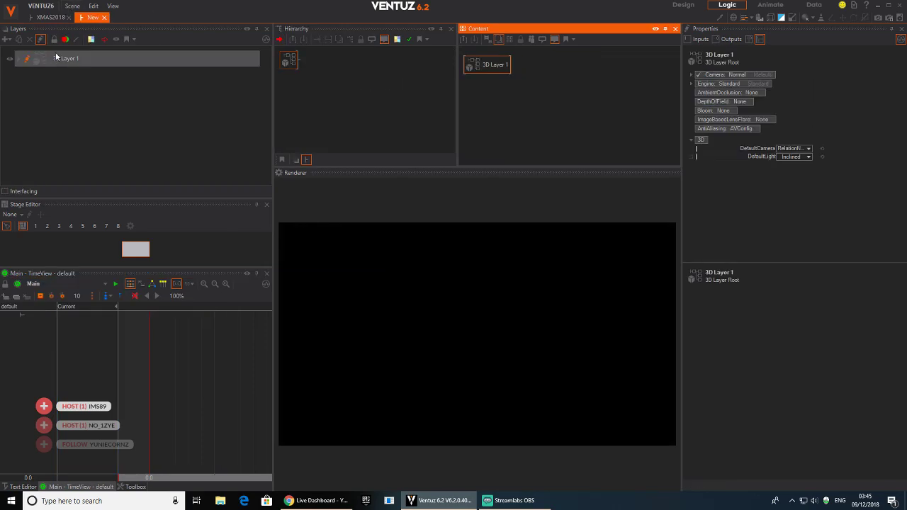
click(51, 17)
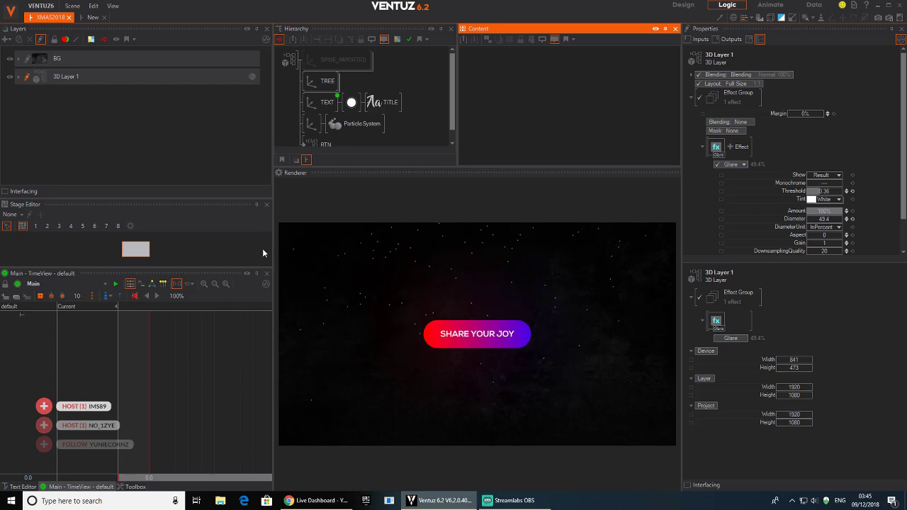
click(486, 340)
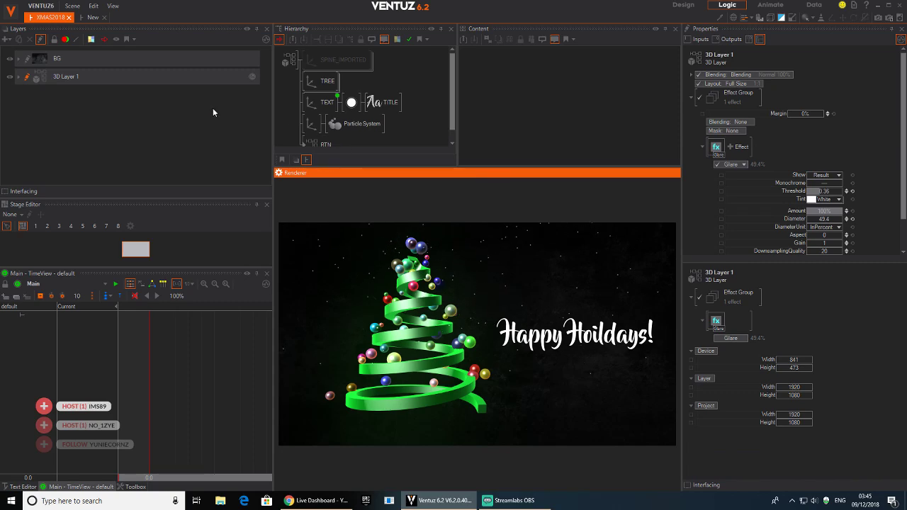
Export the scene to the Desktop as the Ventuz Scene Archive XMAS2018.vza, keeping the default selection of VENTUZ resources.
click(72, 6)
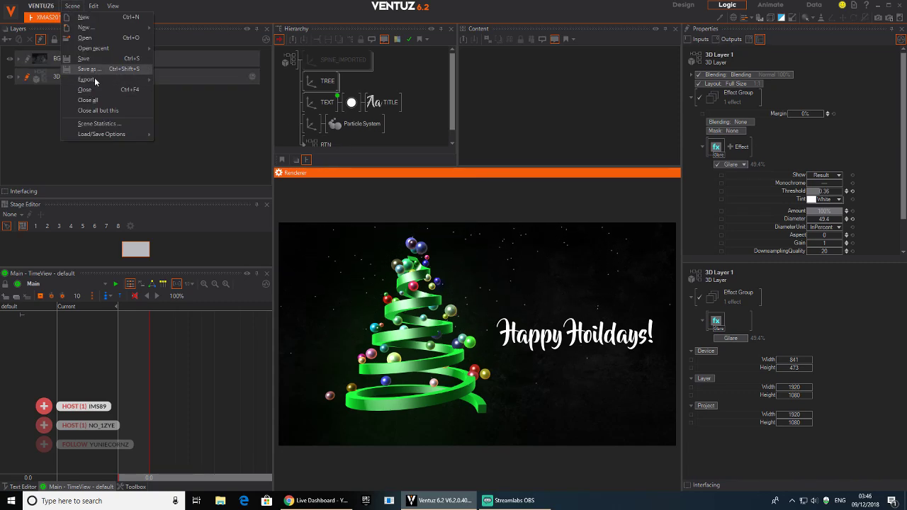
mouse_move(94, 78)
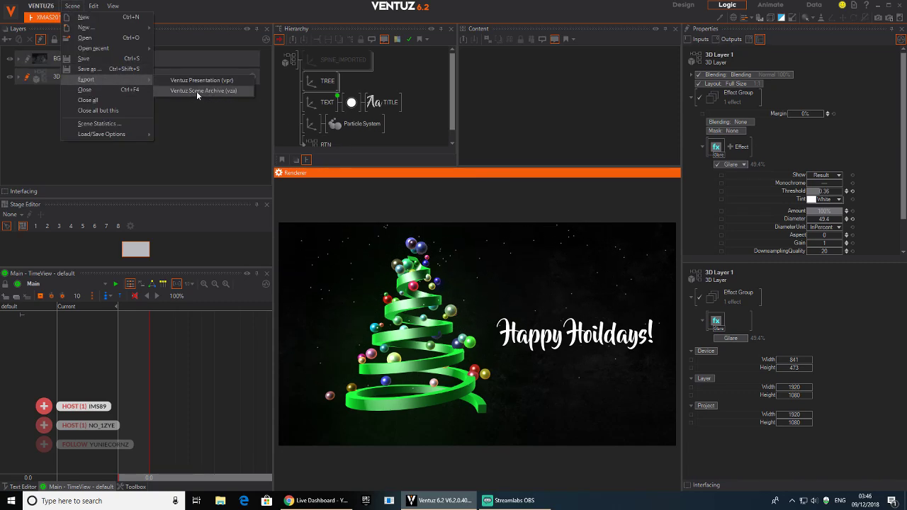
click(196, 91)
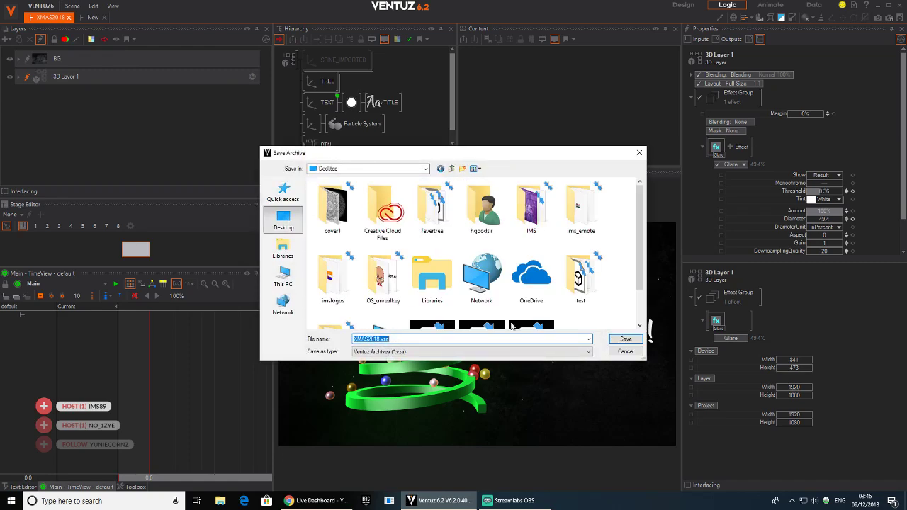
click(626, 338)
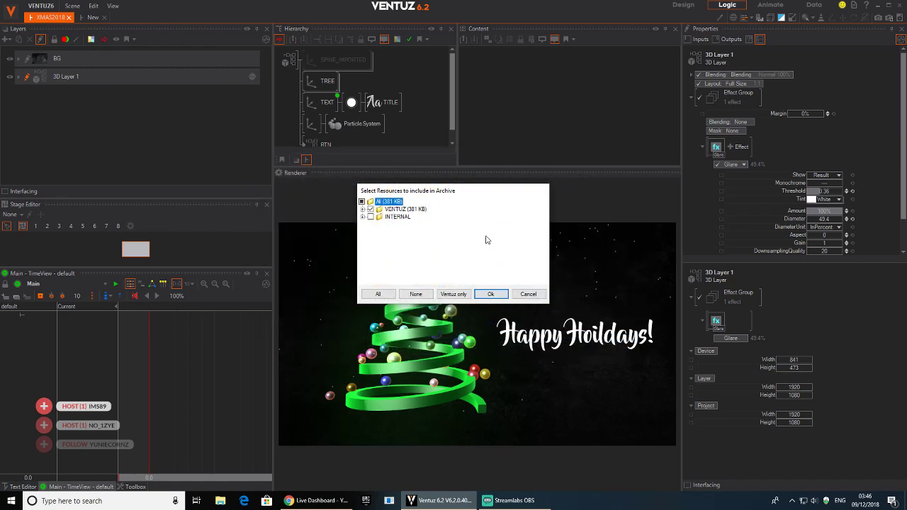
click(490, 294)
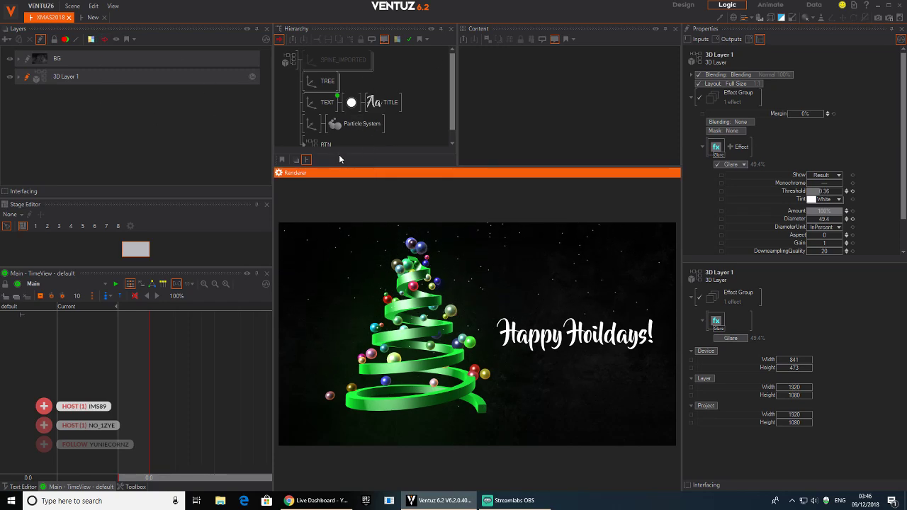
Enlarge the docked Renderer by shrinking the surrounding panels, and reset XMAS2018 by switching to the New scene and back.
drag(333, 166, 358, 210)
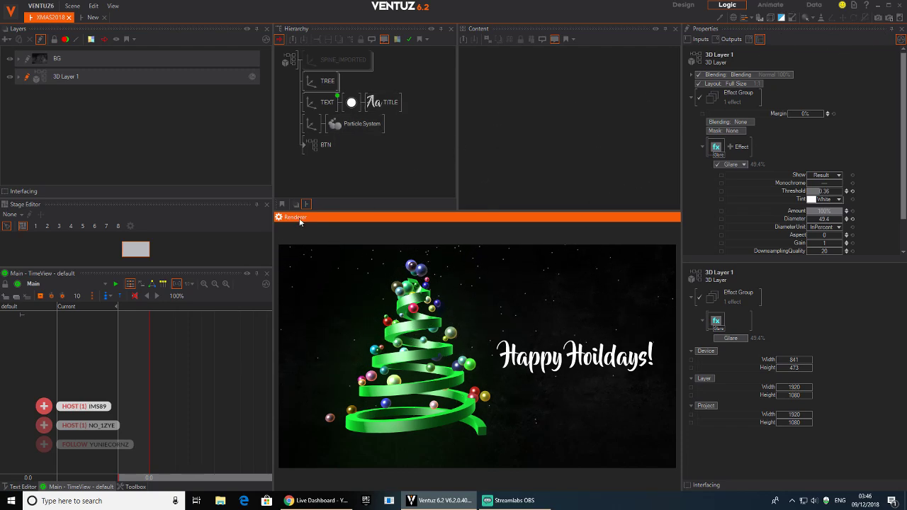
drag(302, 211, 287, 101)
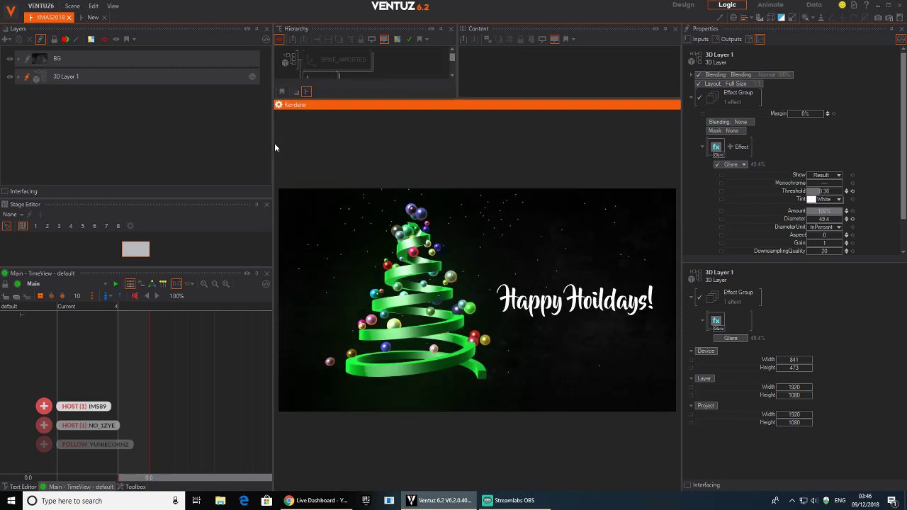
drag(275, 148, 90, 164)
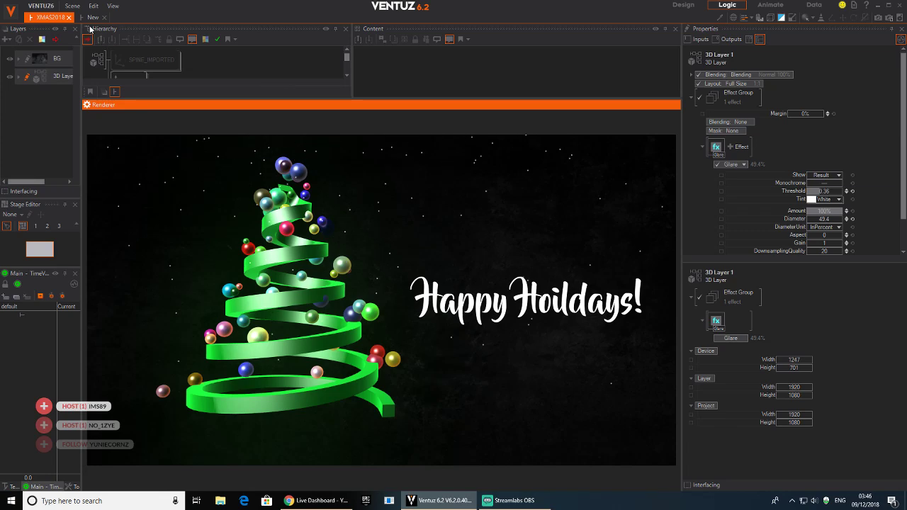
click(91, 20)
click(53, 20)
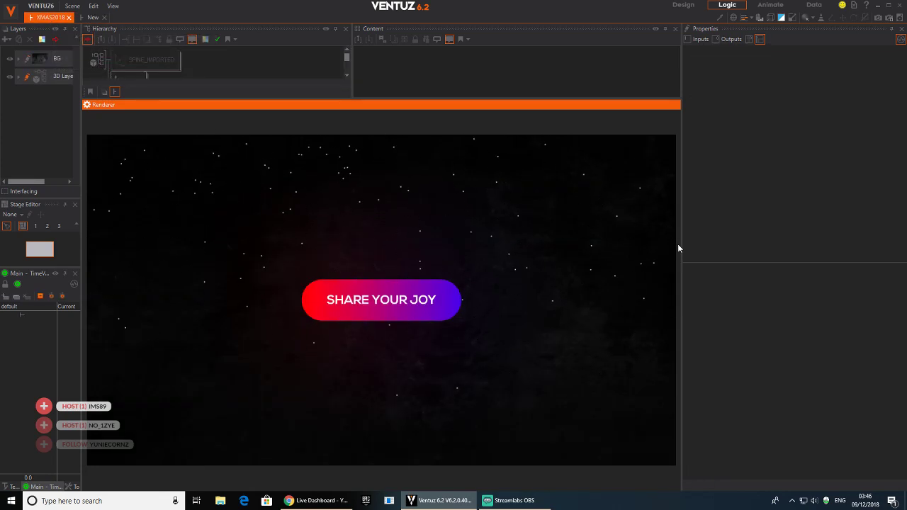
Float the Renderer in its own window, enlarge it to nearly fill the screen, and tap SHARE YOUR JOY to play the greeting.
click(791, 19)
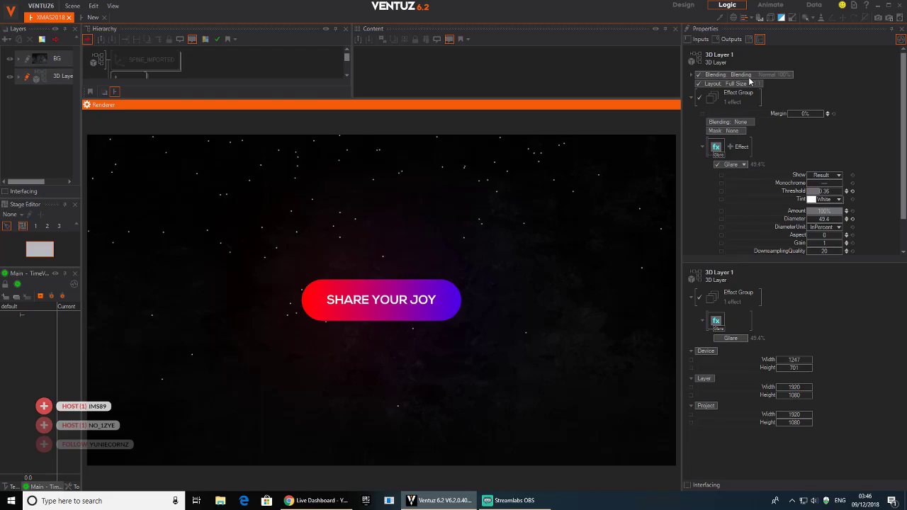
key(Escape)
drag(257, 111, 181, 45)
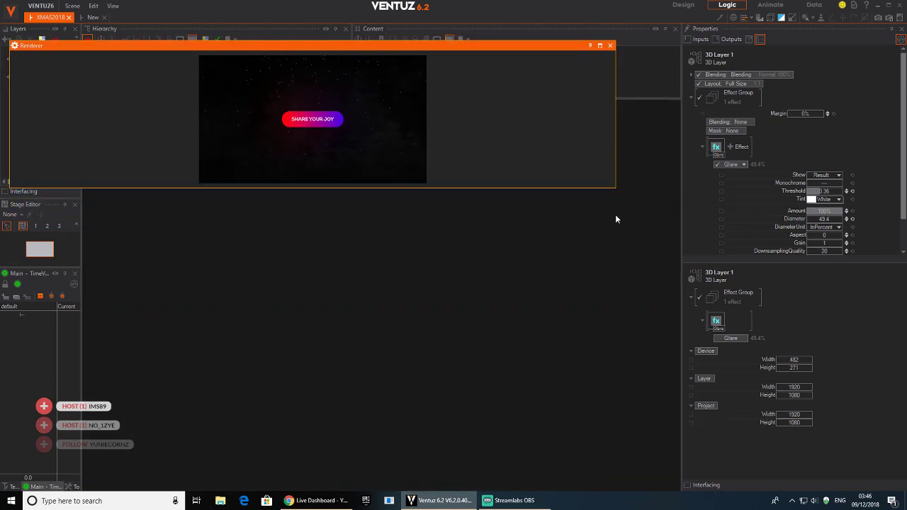
drag(616, 190, 894, 484)
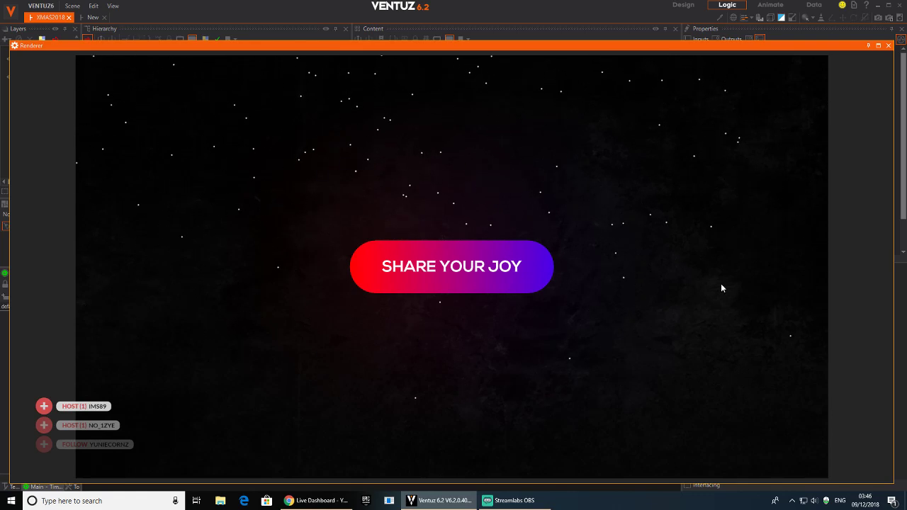
click(455, 269)
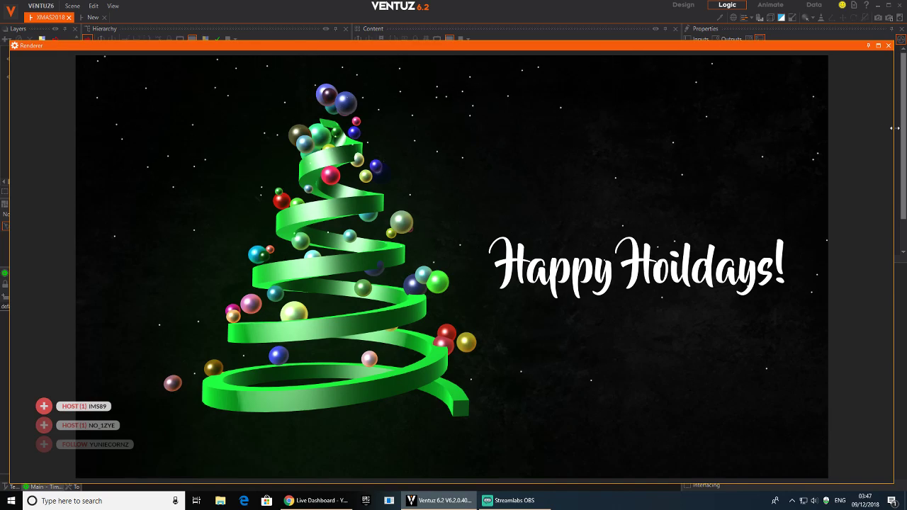
drag(895, 132, 800, 142)
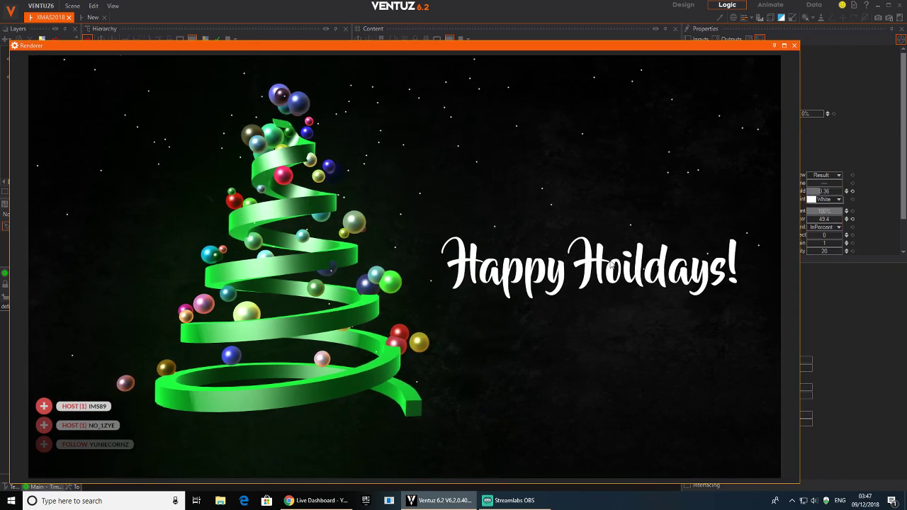